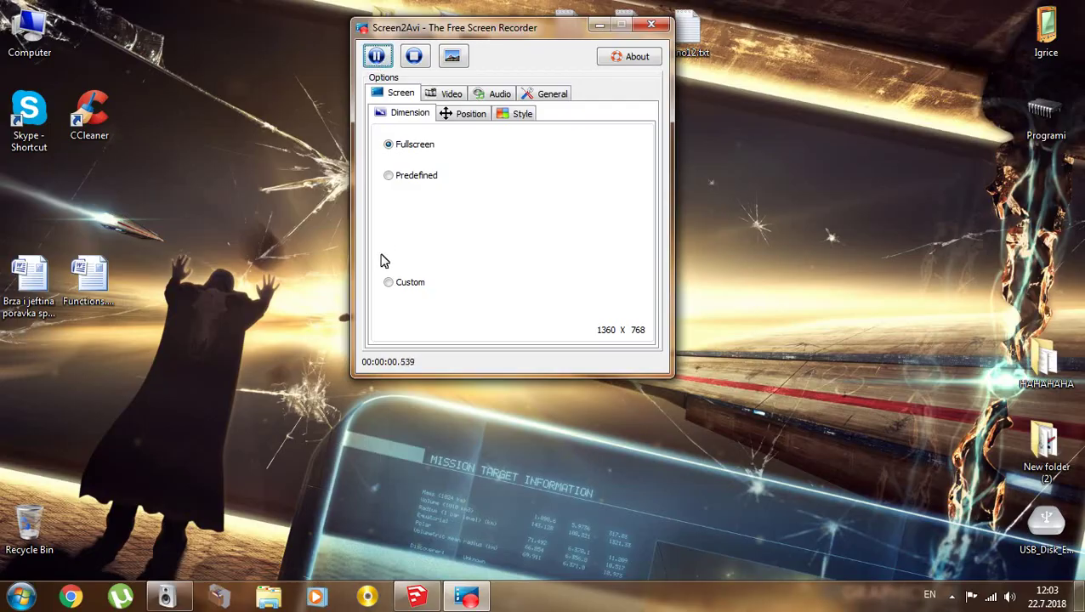
- Draw a rectangular ground face from the axes origin and reverse it so its front shows
left_click(416, 594)
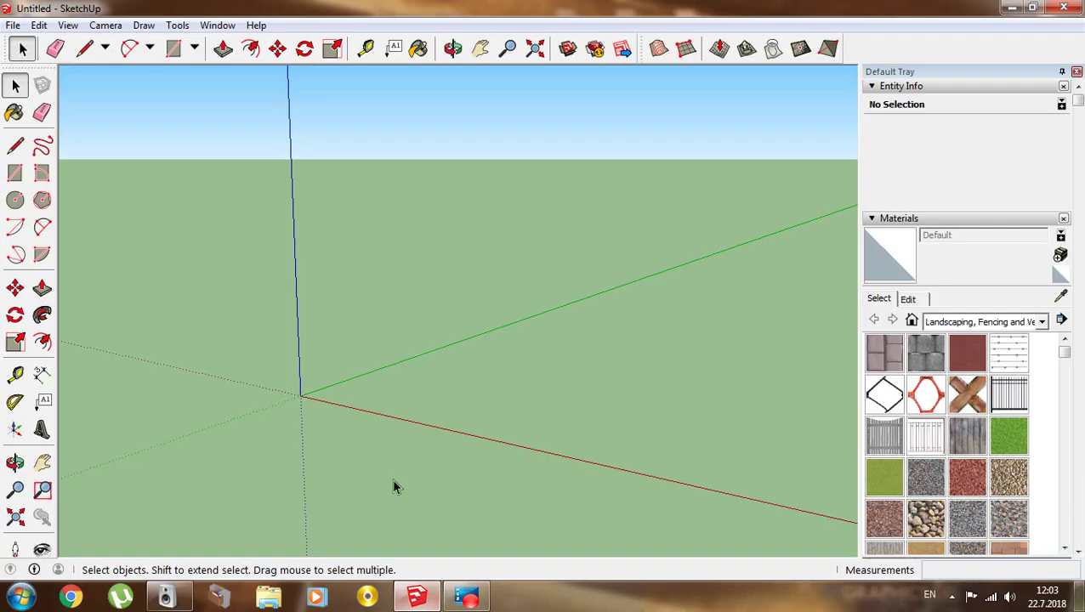
left_click(15, 173)
left_click(299, 395)
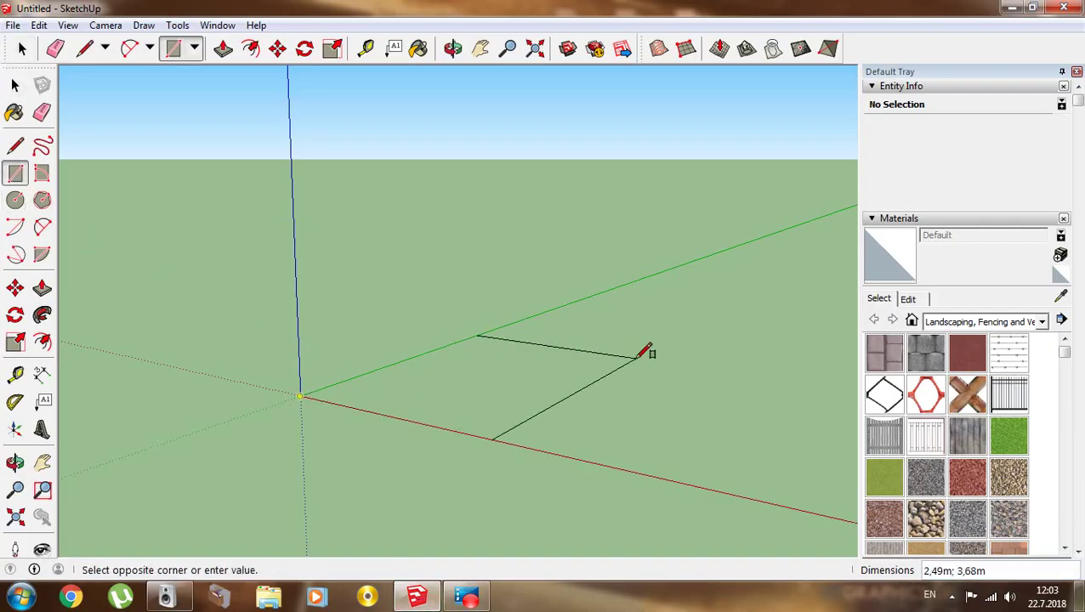
left_click(647, 346)
middle_click_drag(646, 346, 569, 416)
left_click(15, 85)
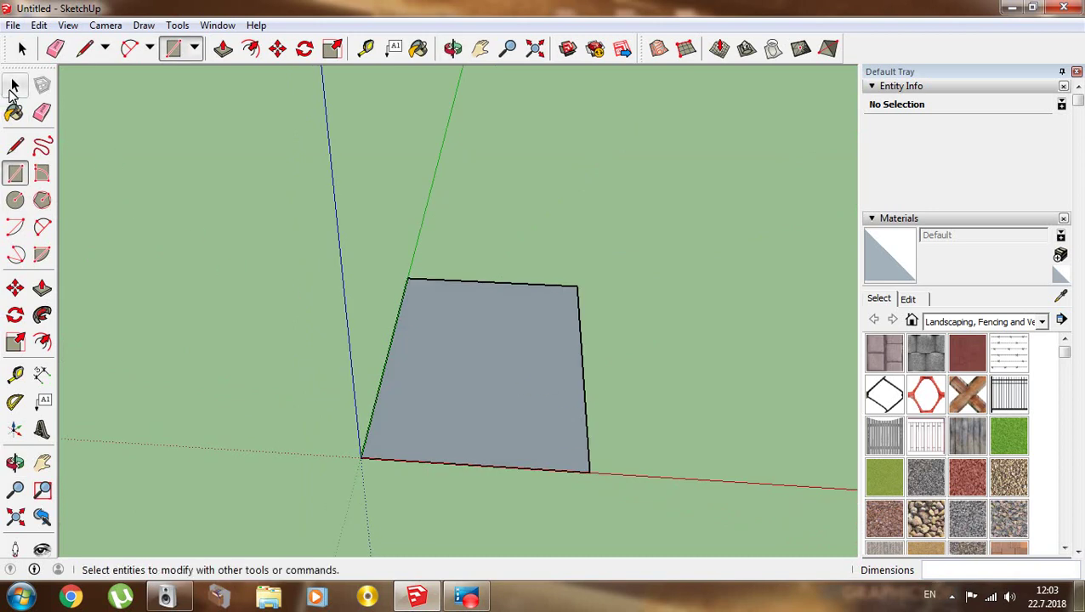
right_click(438, 356)
left_click(492, 260)
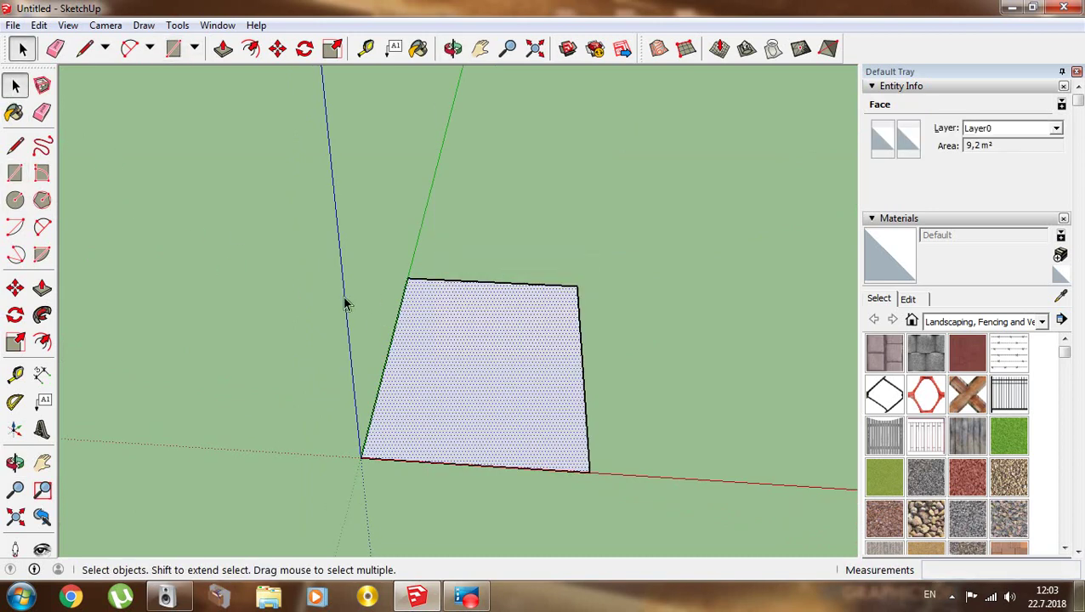
- Create a new grass material from images.jpg in the Teksture/trava folder
left_click(1059, 256)
left_click(594, 338)
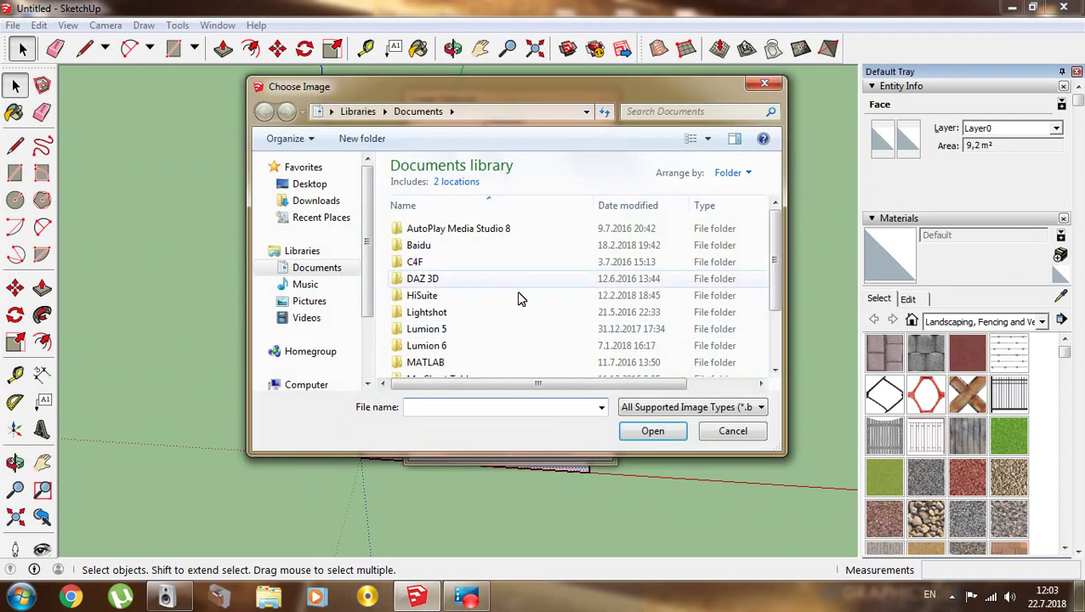
left_click(327, 184)
scroll(763, 212, "down", 5)
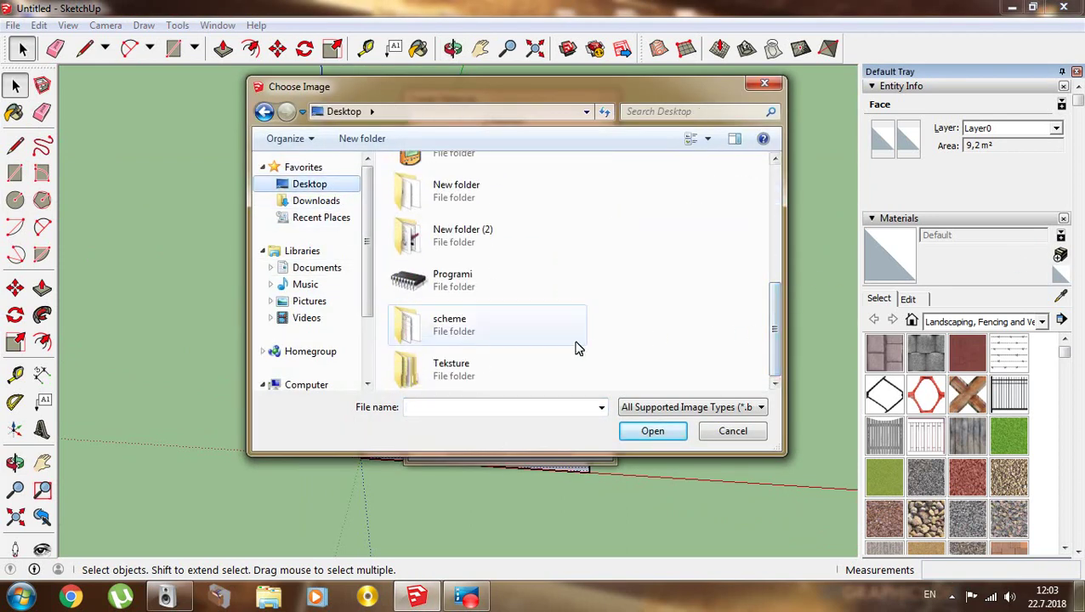
double_click(491, 364)
double_click(486, 322)
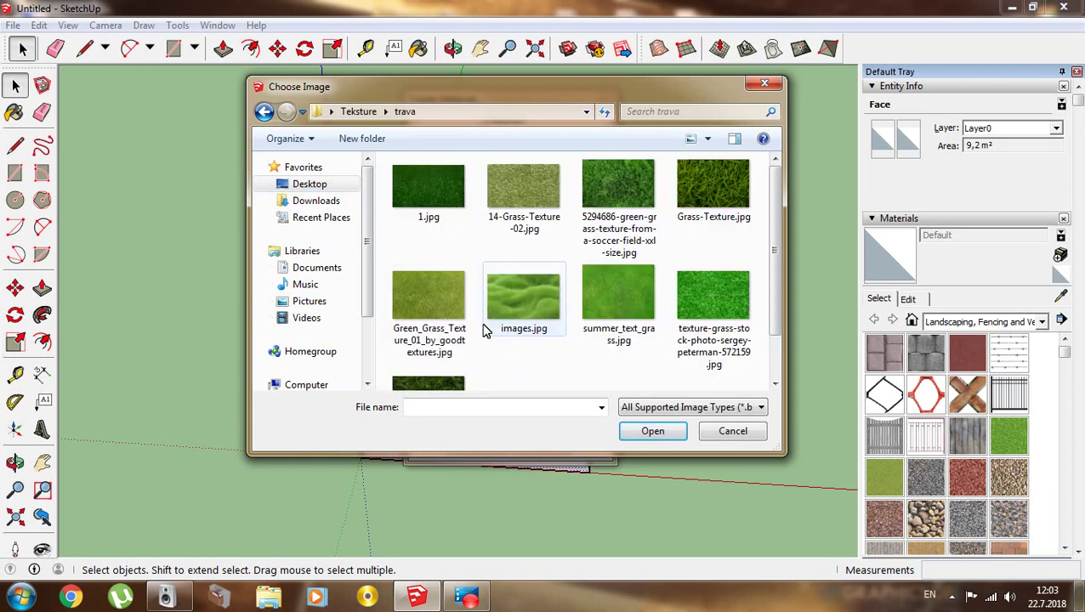
left_click_drag(770, 223, 772, 243)
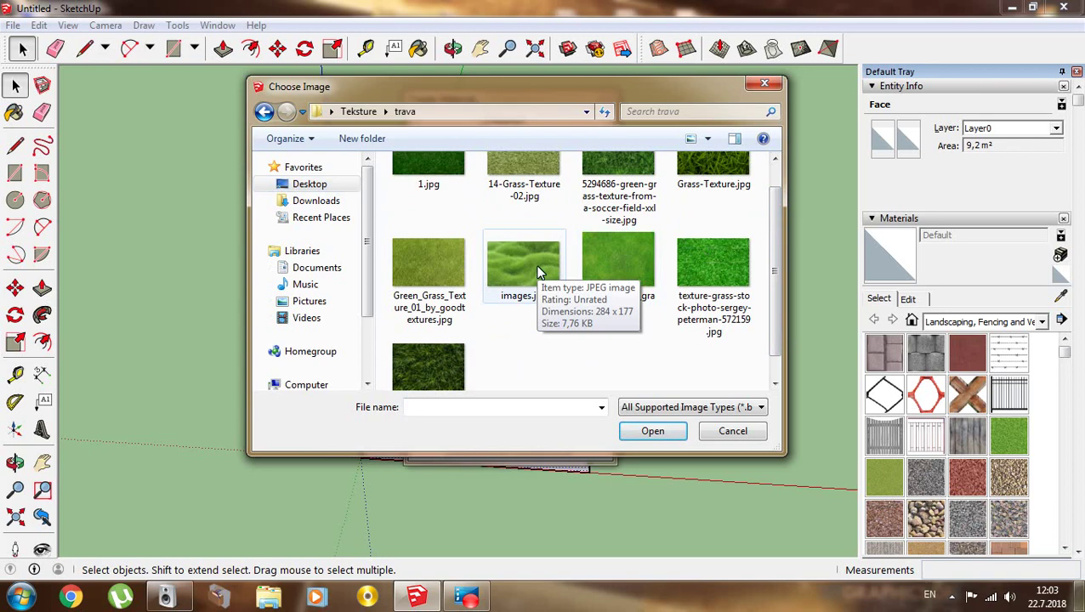
left_click(537, 270)
left_click(650, 431)
left_click(484, 447)
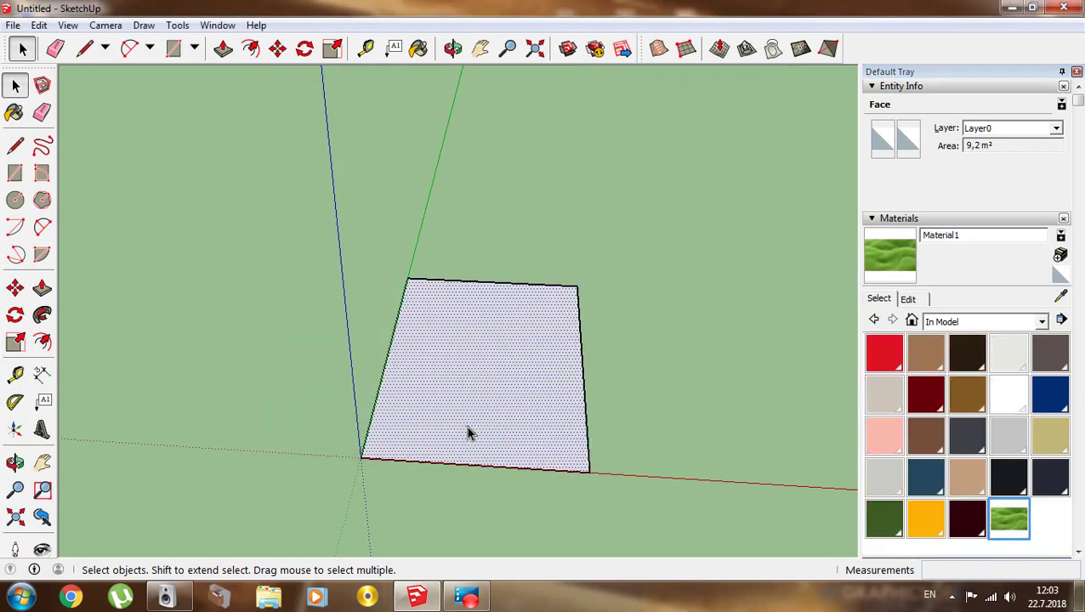
- Paint the ground face with the grass material and set its texture width to 4 m
left_click(14, 113)
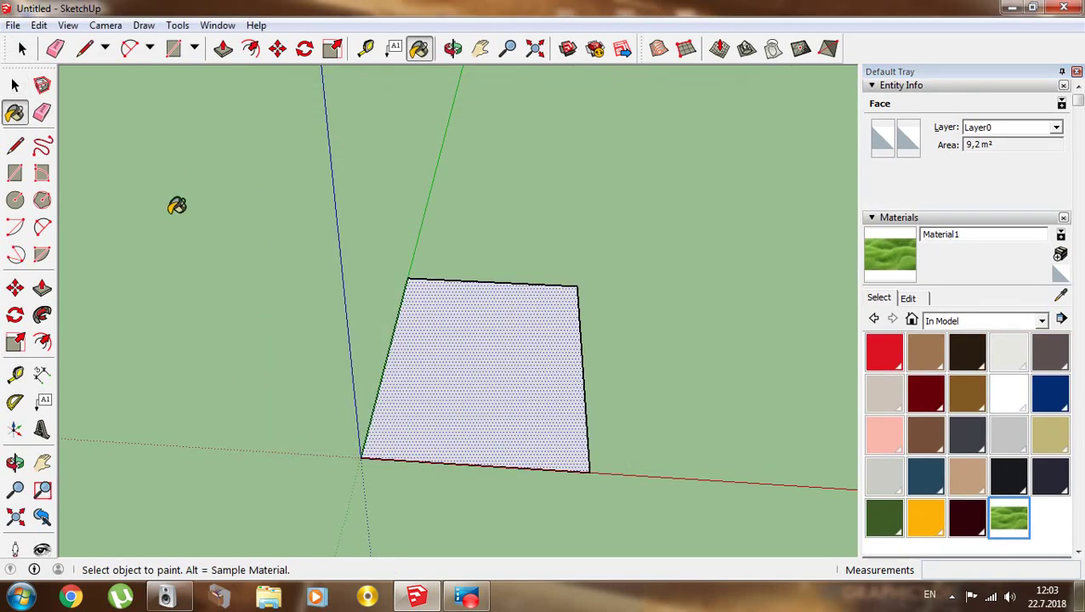
left_click(411, 335)
scroll(411, 375, "up", 5)
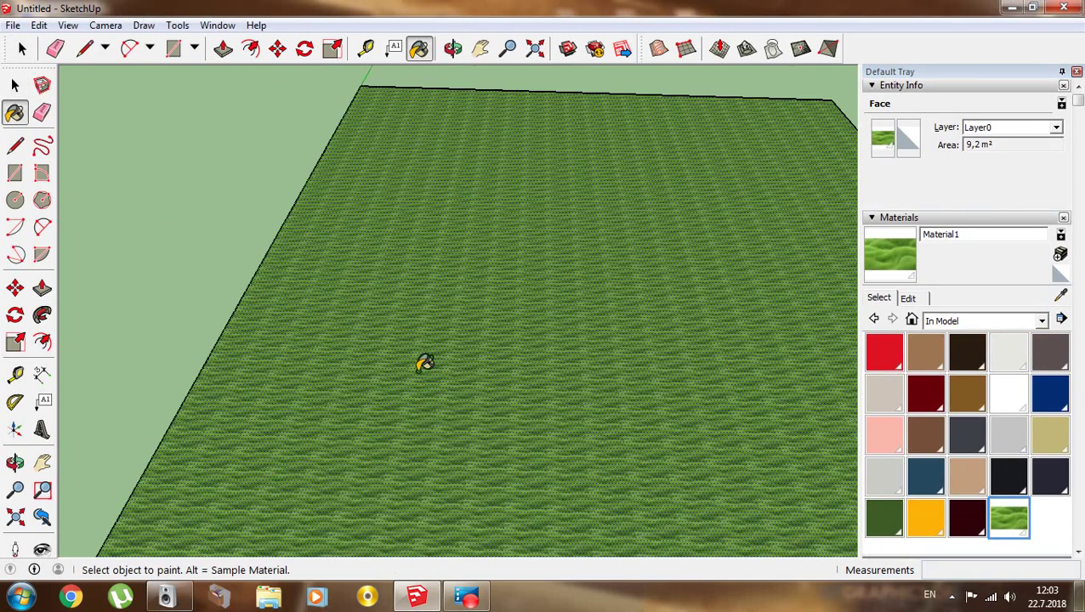
left_click(907, 299)
left_click(894, 479)
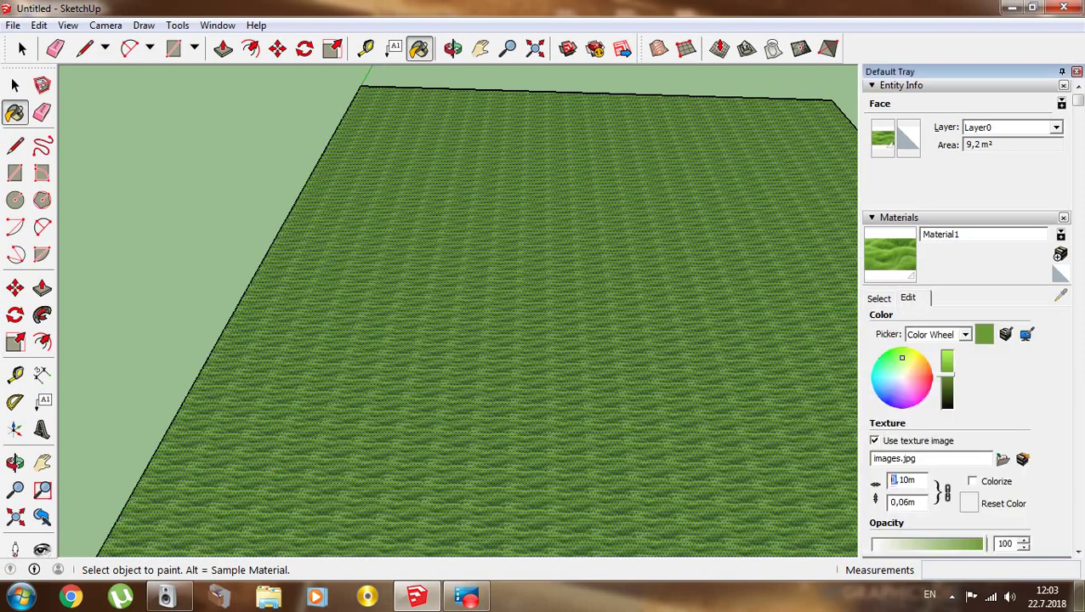
type("4")
key("Return")
scroll(701, 425, "down", 5)
key("space")
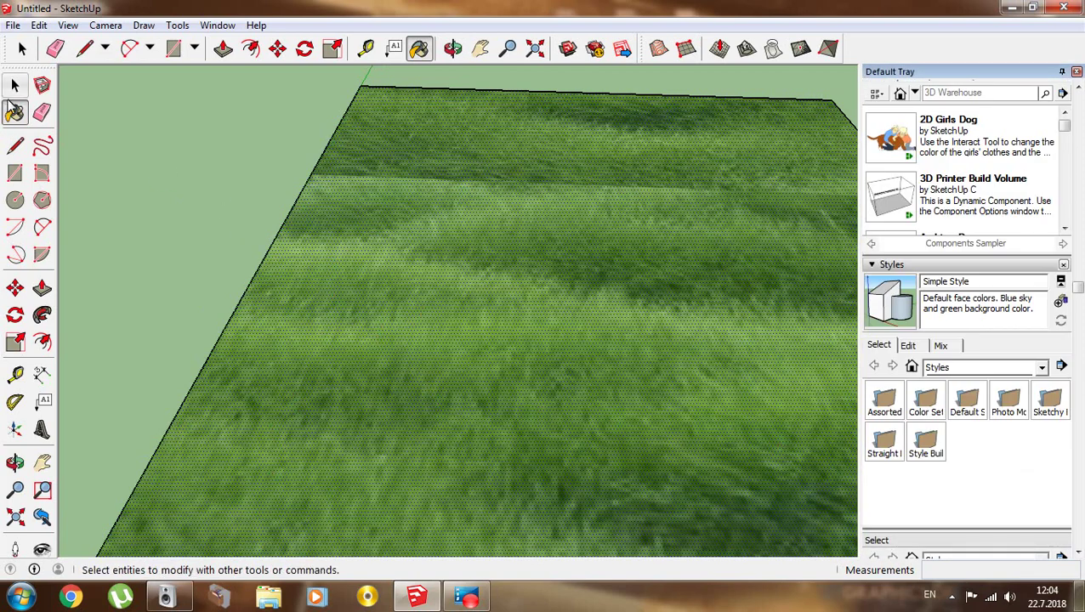
scroll(199, 218, "down", 5)
mouse_move(199, 218)
middle_mouse_down()
mouse_move(368, 295)
mouse_move(417, 363)
middle_mouse_up()
- Use Texture Position to rotate the grass about 90° and rescale it along the plane's length
right_click(428, 347)
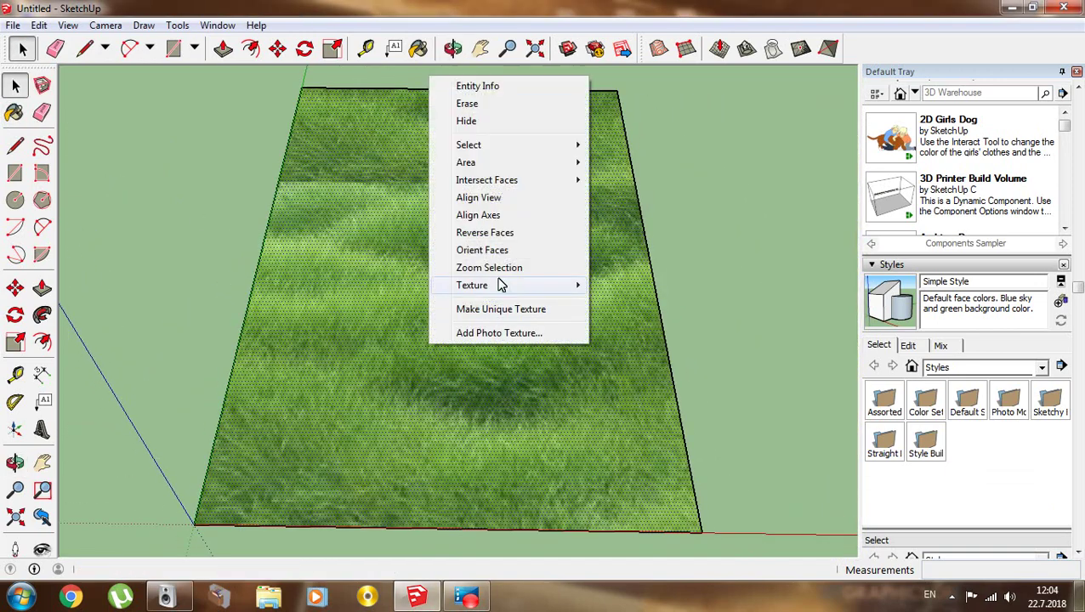
left_click(627, 283)
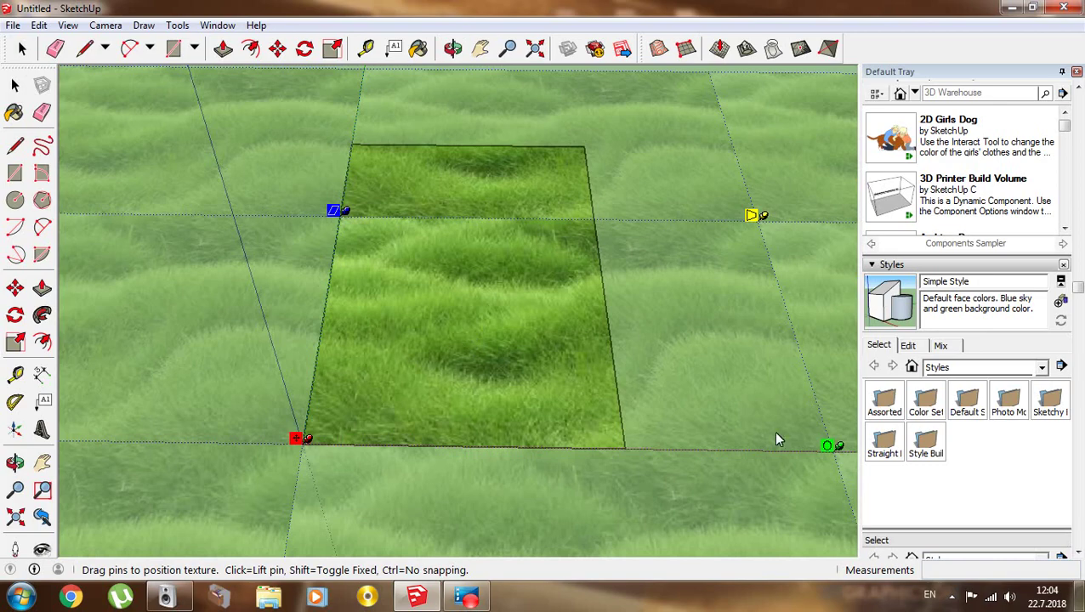
mouse_move(829, 451)
left_mouse_down()
mouse_move(777, 293)
mouse_move(351, 140)
mouse_move(354, 119)
left_mouse_up()
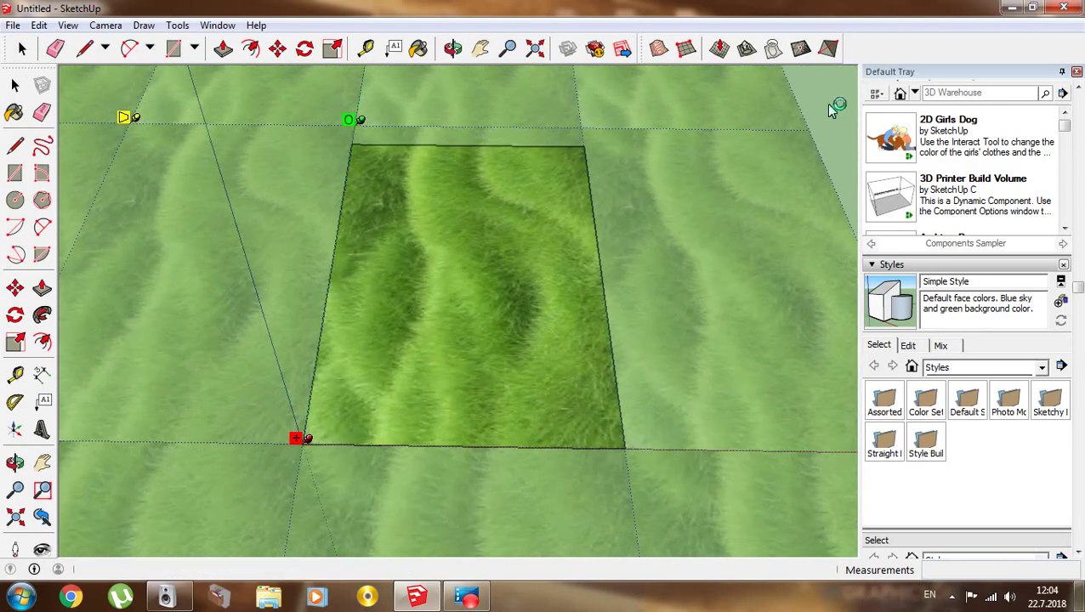
left_click(648, 229)
left_click(650, 236)
scroll(373, 296, "down", 2)
scroll(591, 367, "up", 3)
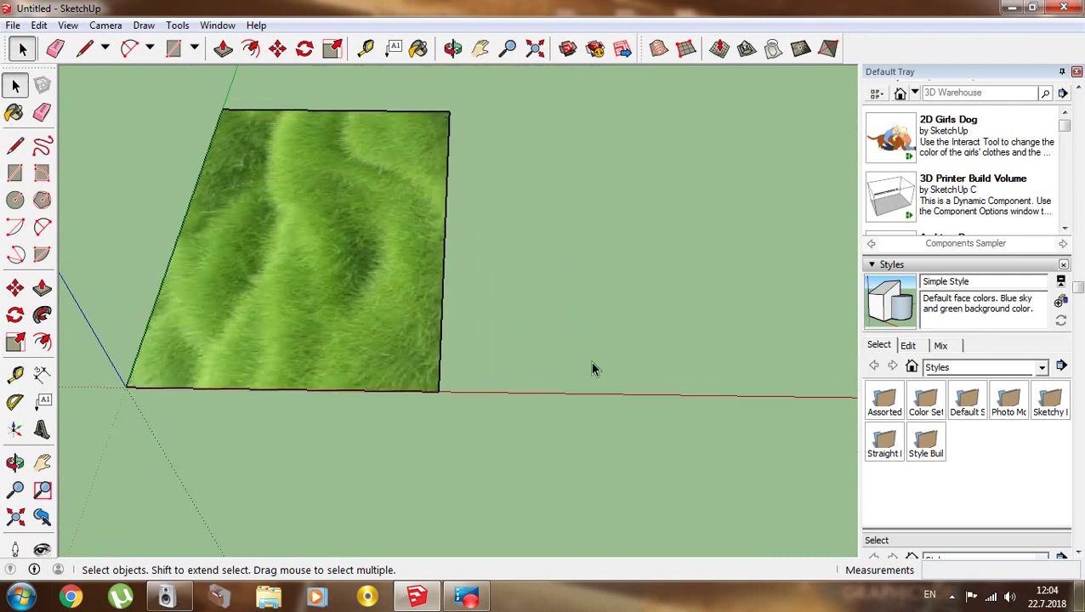
- Draw a small rectangle beside the grass plane and reverse it to its white front
left_click(15, 172)
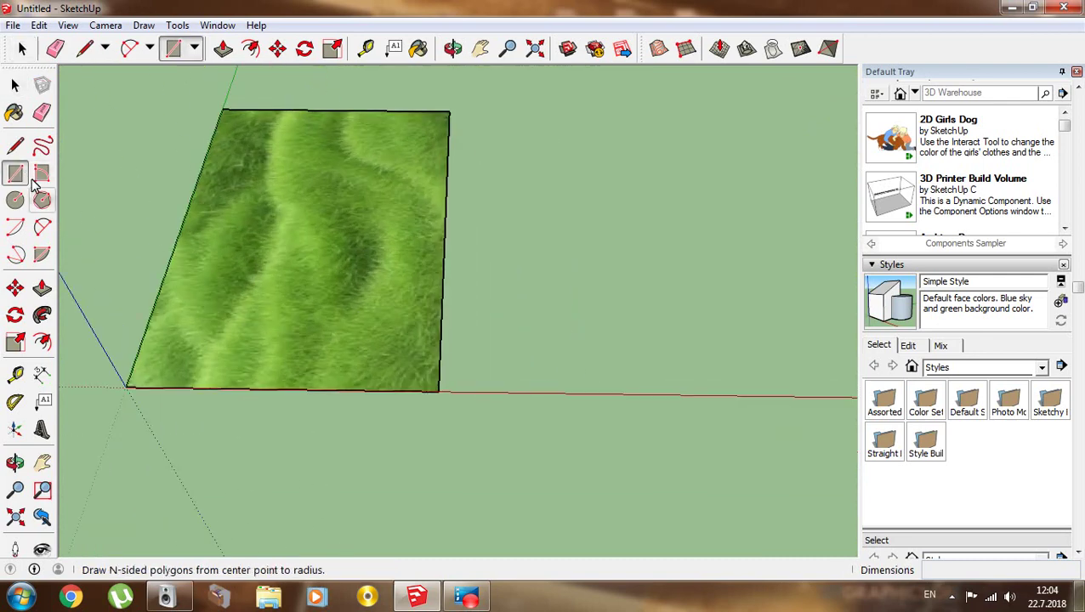
left_click(539, 390)
left_click(585, 293)
scroll(600, 374, "up", 2)
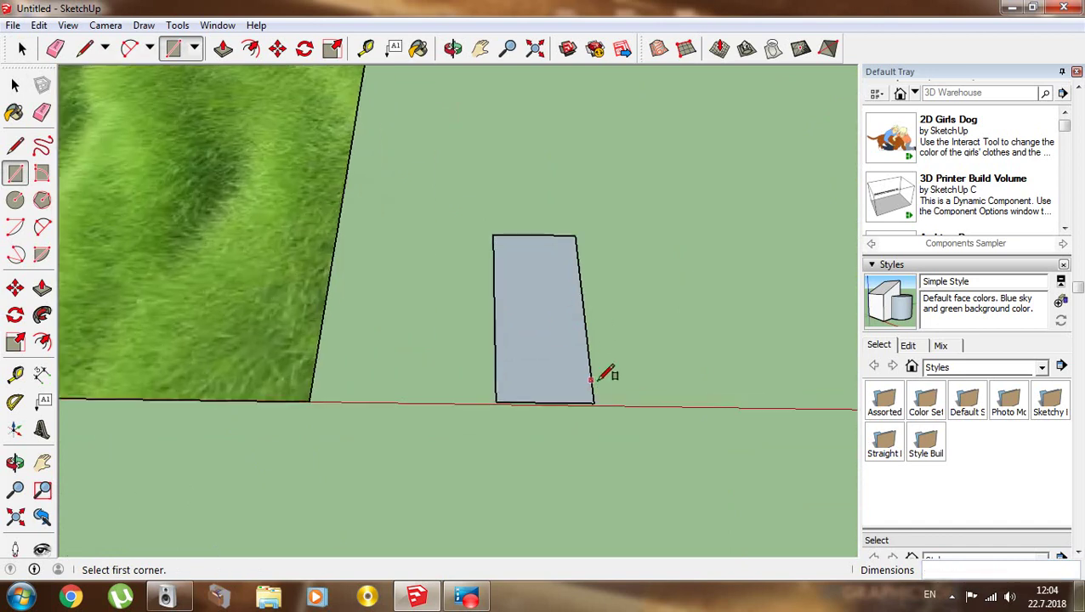
left_click(14, 85)
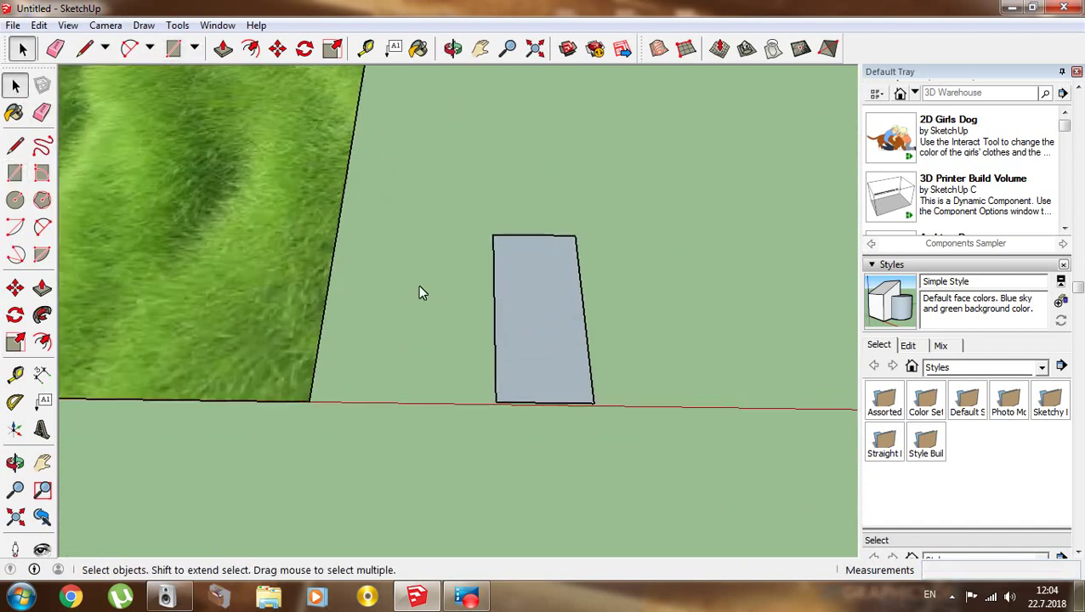
right_click(533, 324)
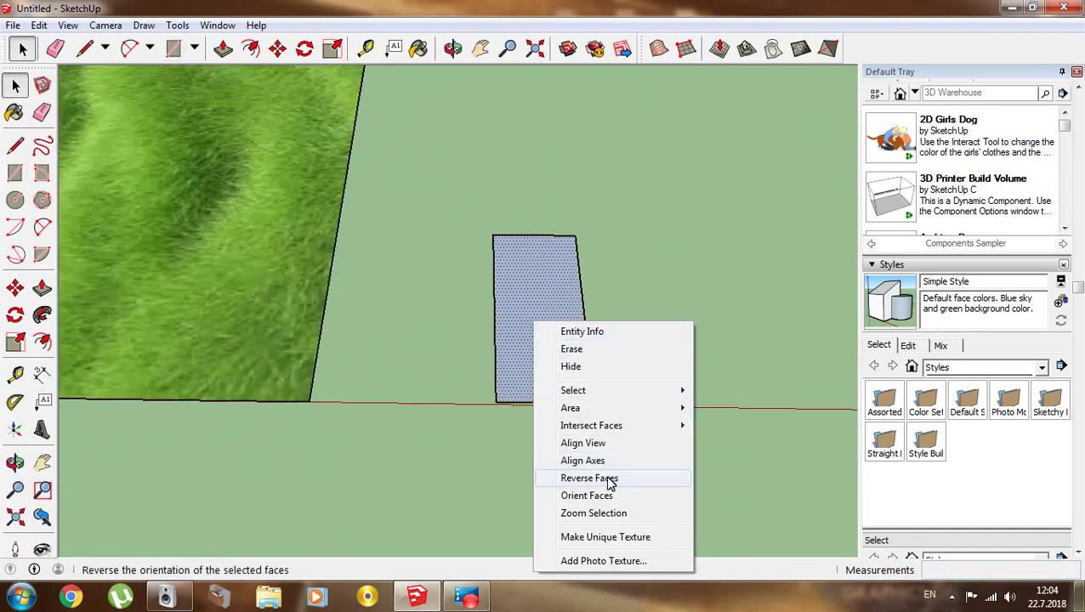
left_click(609, 479)
scroll(601, 455, "up", 2)
- Draw a centre line from the top edge and a first arc bulging to one side
left_click(600, 455)
left_click(15, 145)
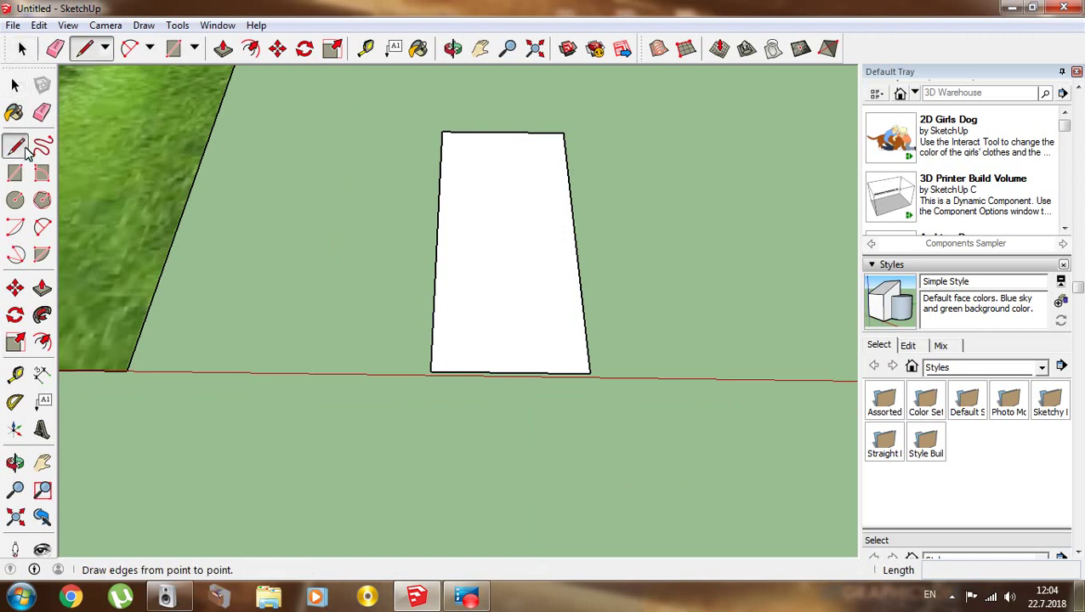
left_click(503, 132)
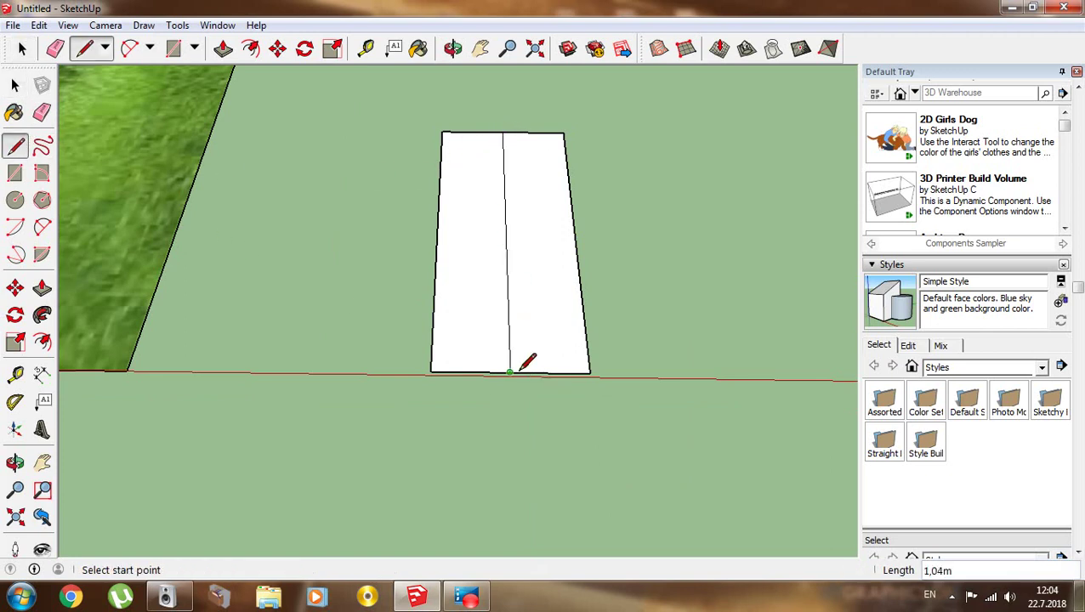
left_click(43, 227)
left_click(502, 133)
scroll(495, 371, "up", 2)
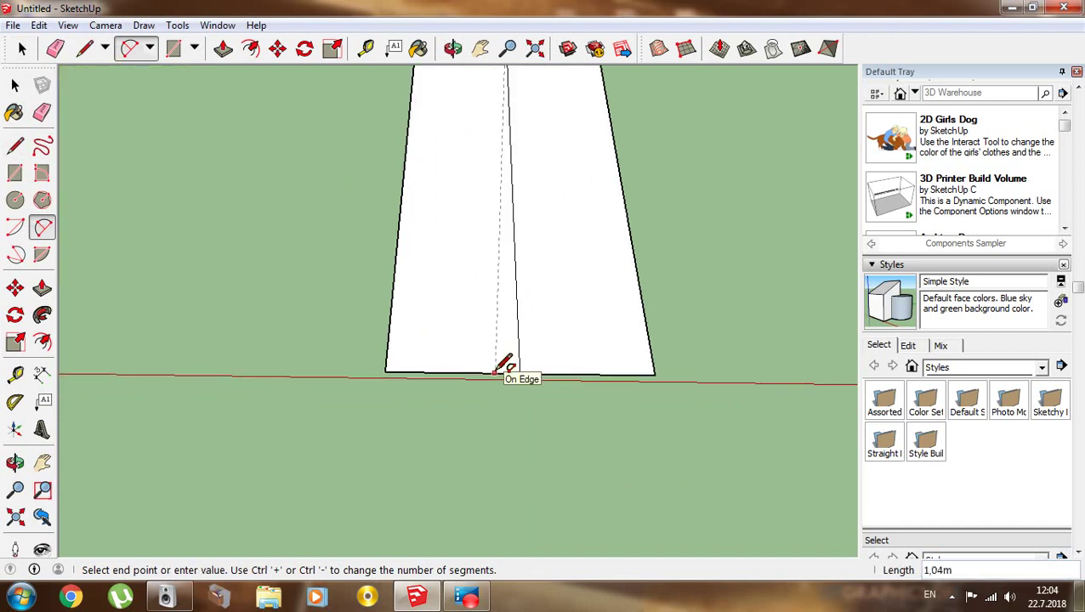
left_click(500, 372)
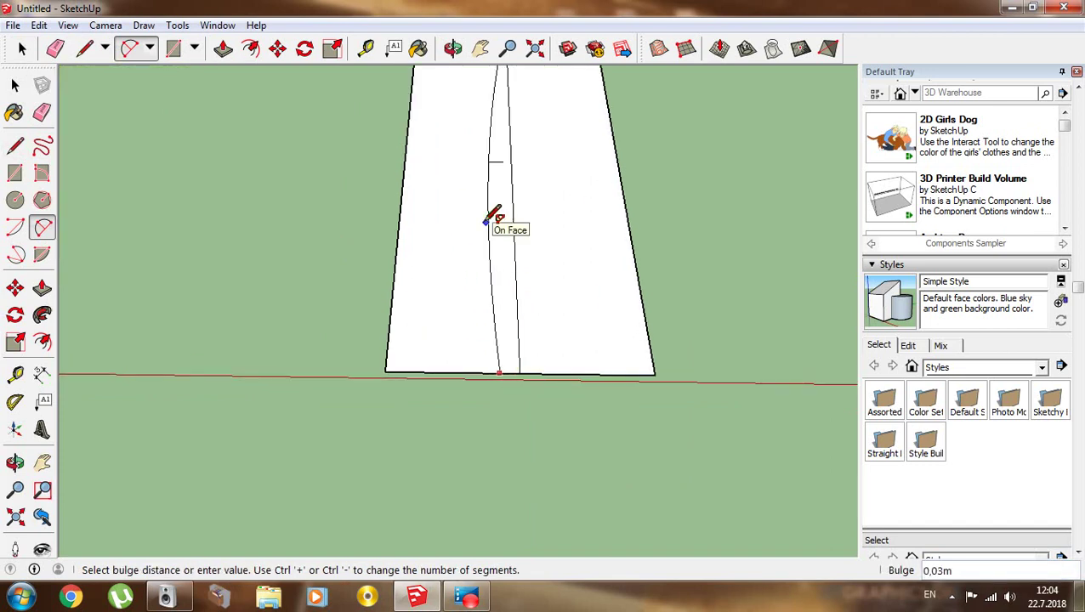
left_click(473, 219)
scroll(508, 266, "down", 2)
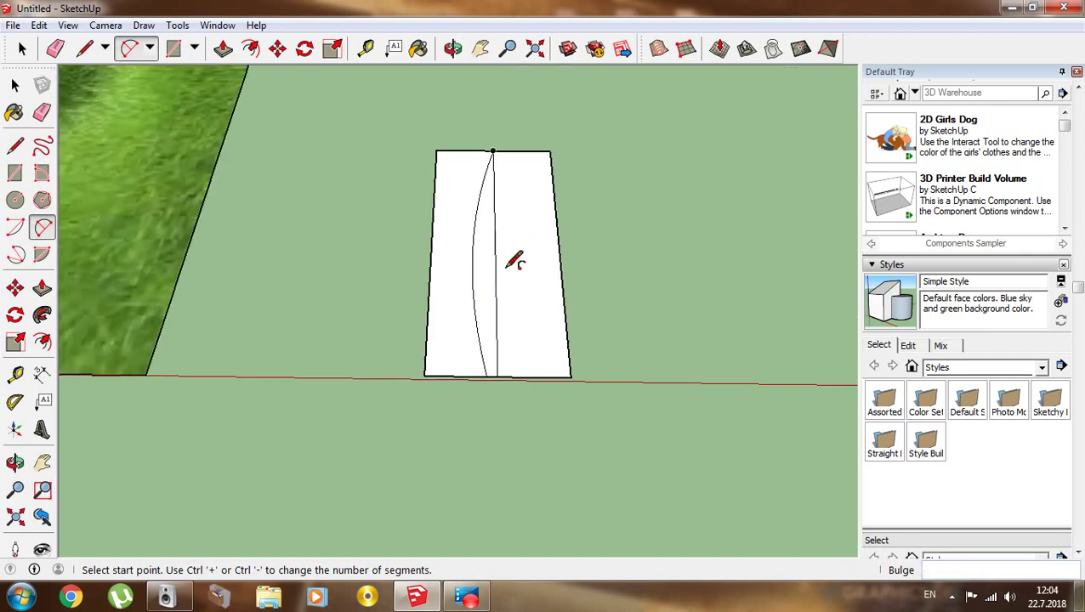
- Draw a second top-to-bottom arc bulging to the other side, forming a pointed blade
left_click(493, 152)
scroll(516, 368, "up", 2)
scroll(516, 370, "up", 1)
left_click(506, 379)
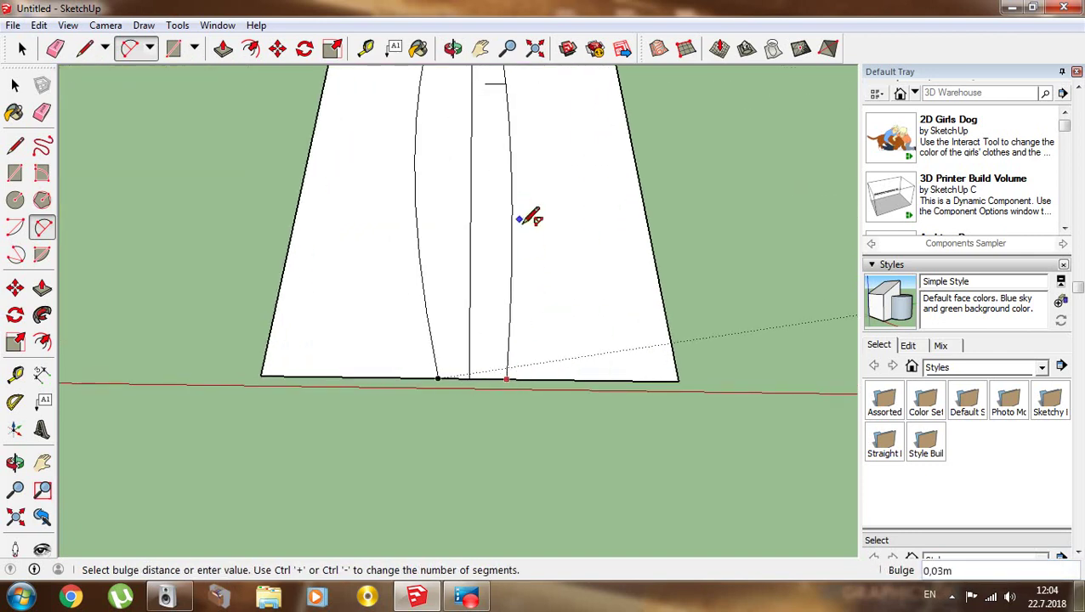
left_click(543, 146)
scroll(496, 247, "down", 1)
scroll(460, 313, "down", 1)
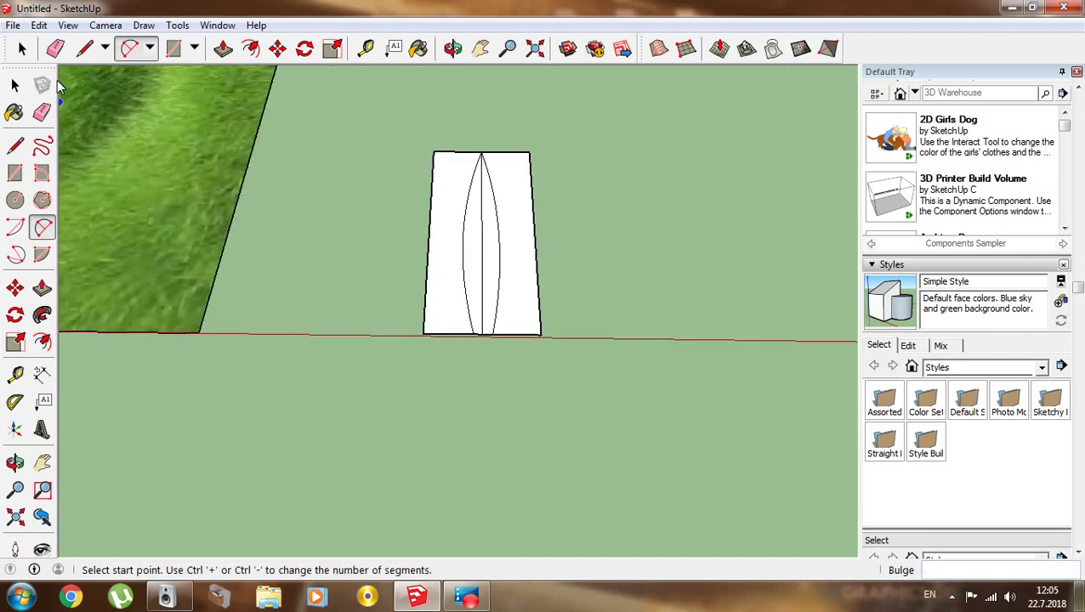
left_click(42, 113)
- Erase the leftover top edge and right vertical edge around the leaf outline
left_click(437, 154)
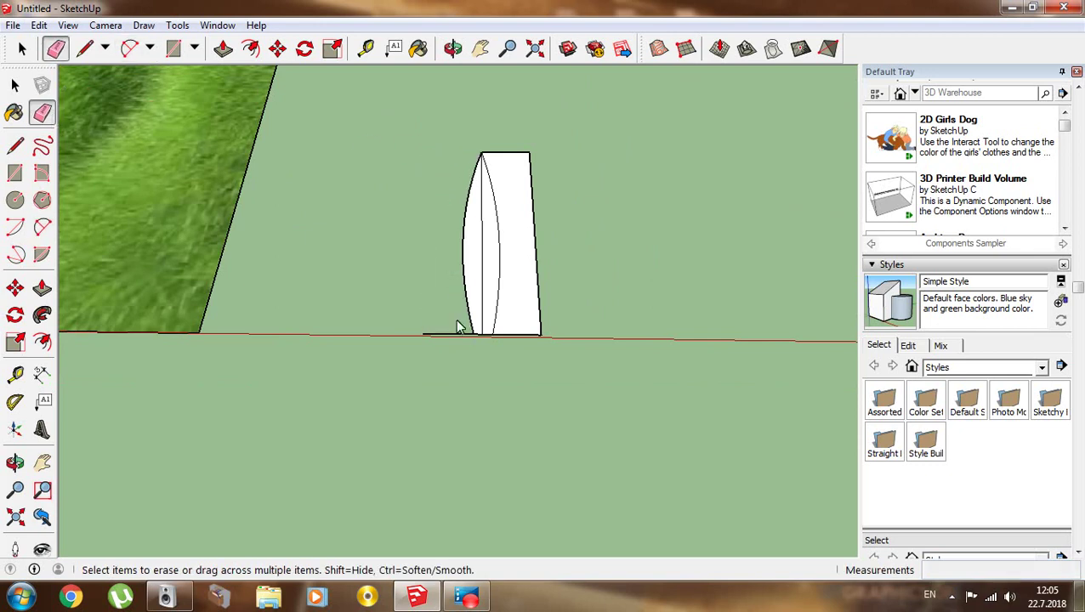
left_click_drag(541, 338, 534, 320)
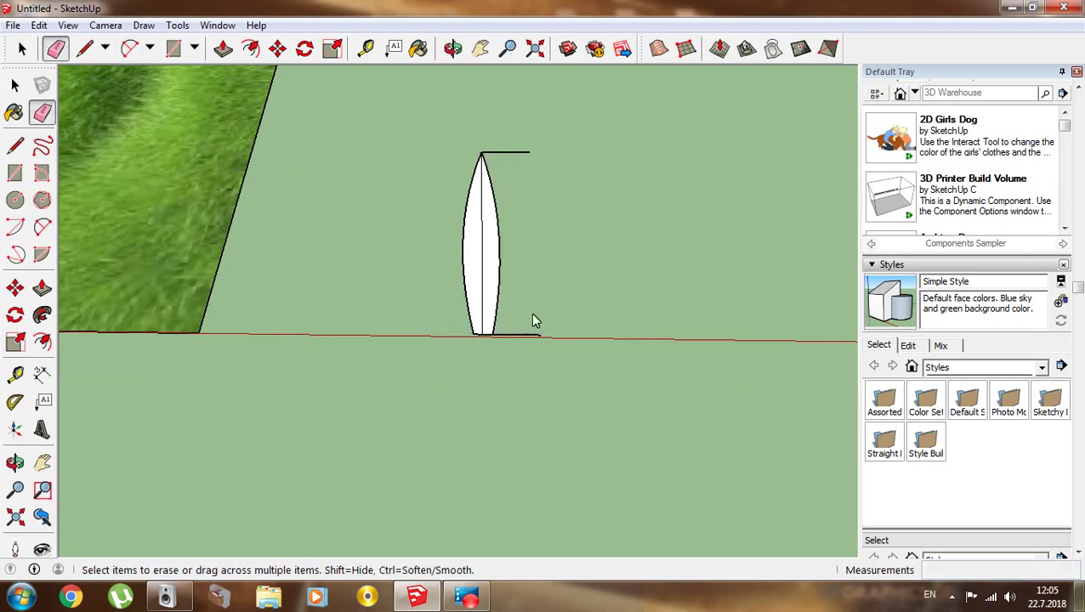
scroll(513, 330, "up", 1)
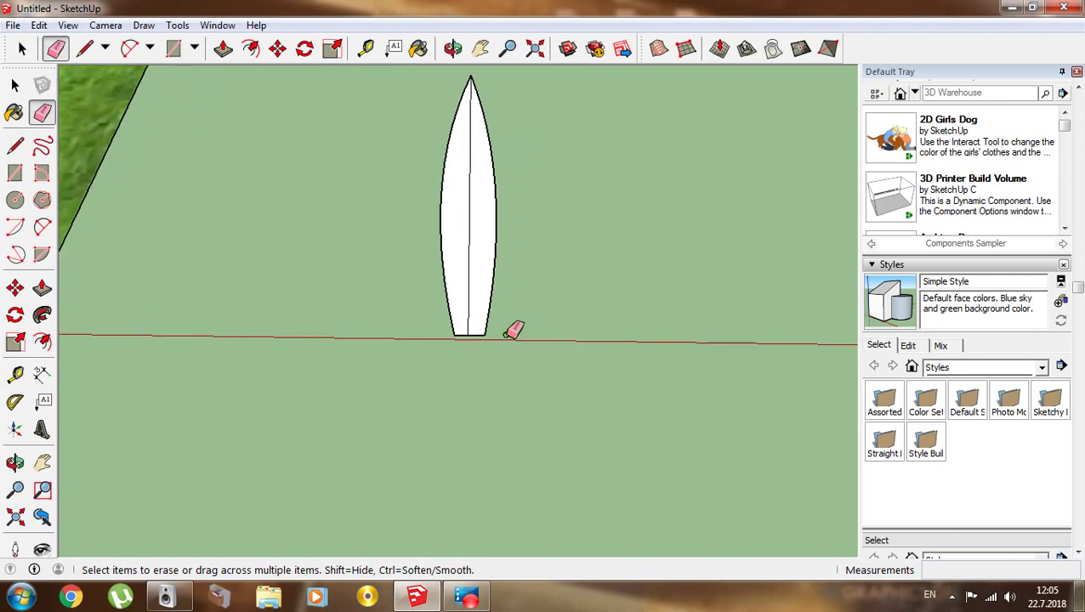
- Draw several crosswise lines across the blade, dividing it into segments
left_click(15, 145)
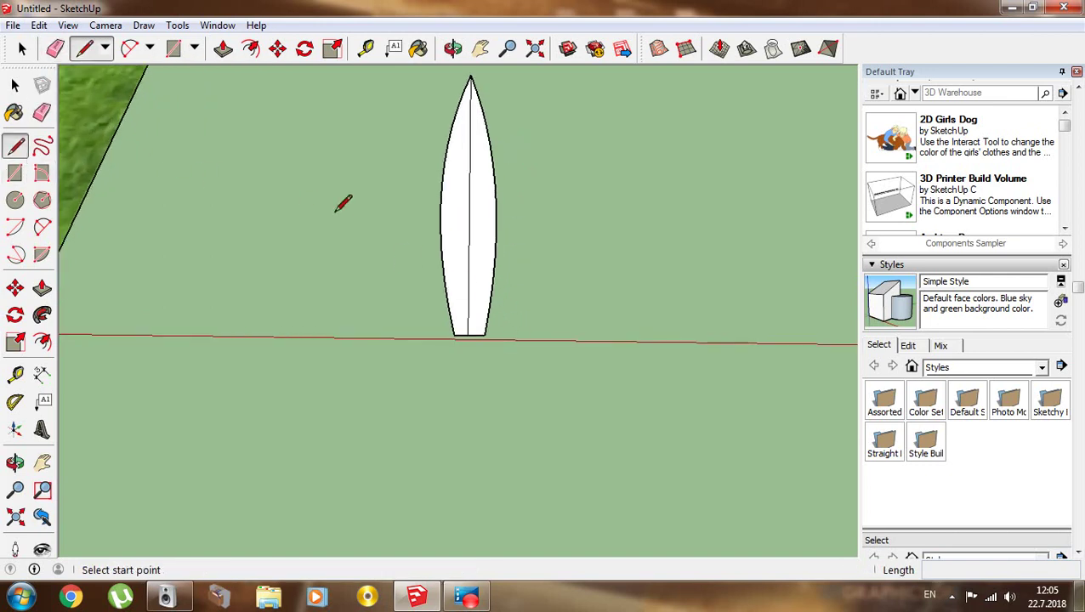
left_click(440, 205)
left_click(497, 205)
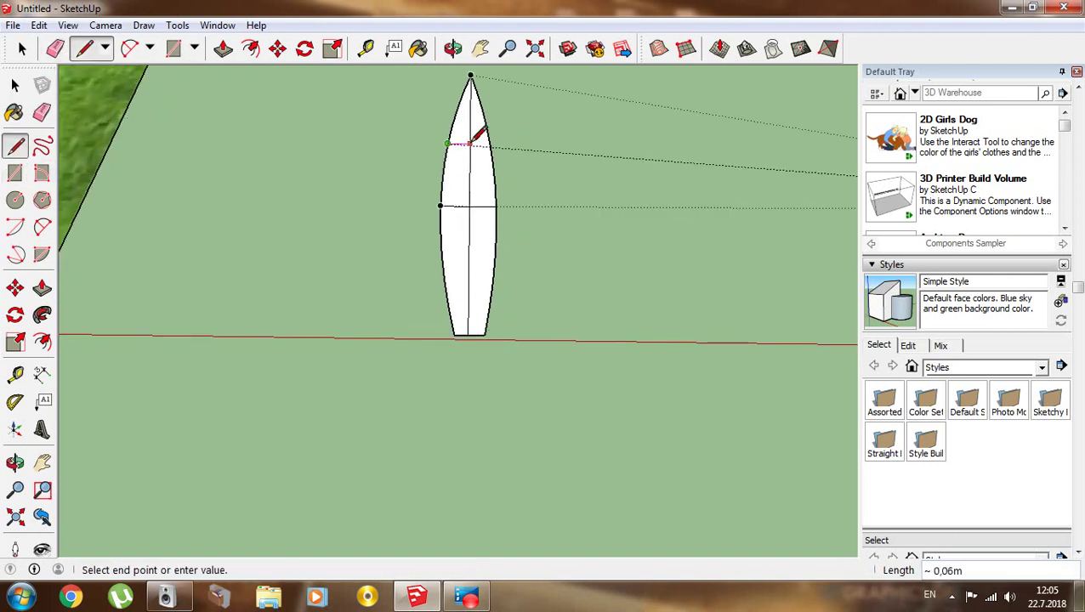
scroll(490, 126, "up", 3)
left_click(491, 142)
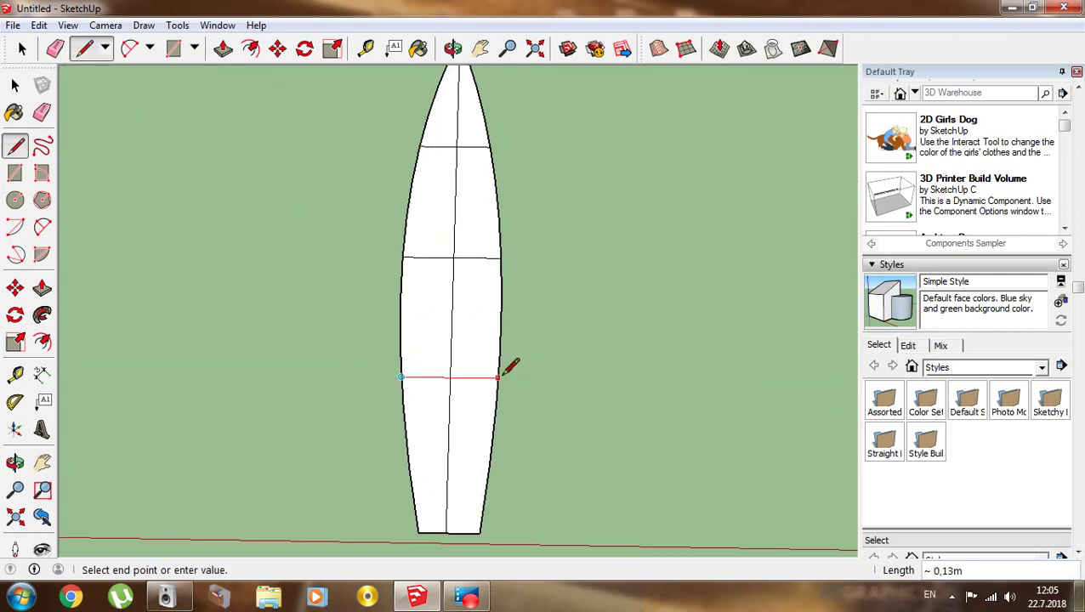
left_click(407, 451)
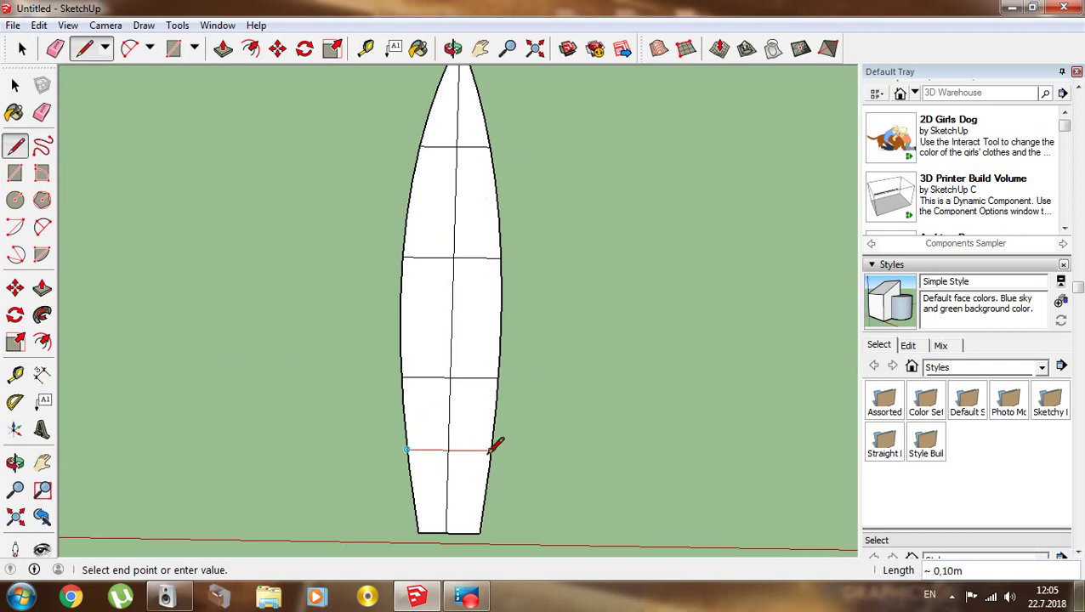
left_click(501, 316)
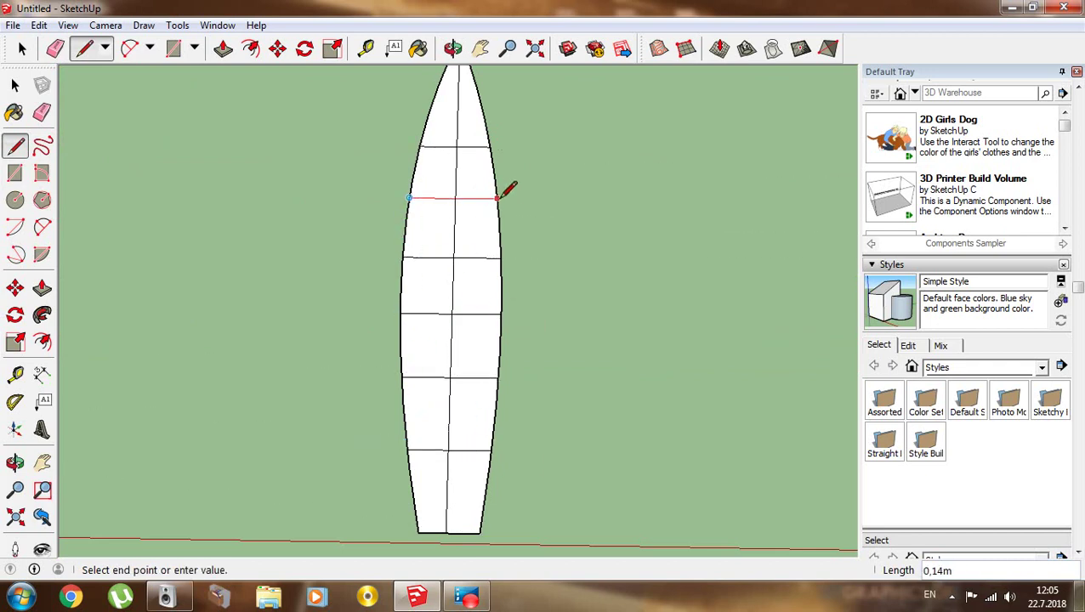
left_click(476, 88)
scroll(452, 213, "down", 4)
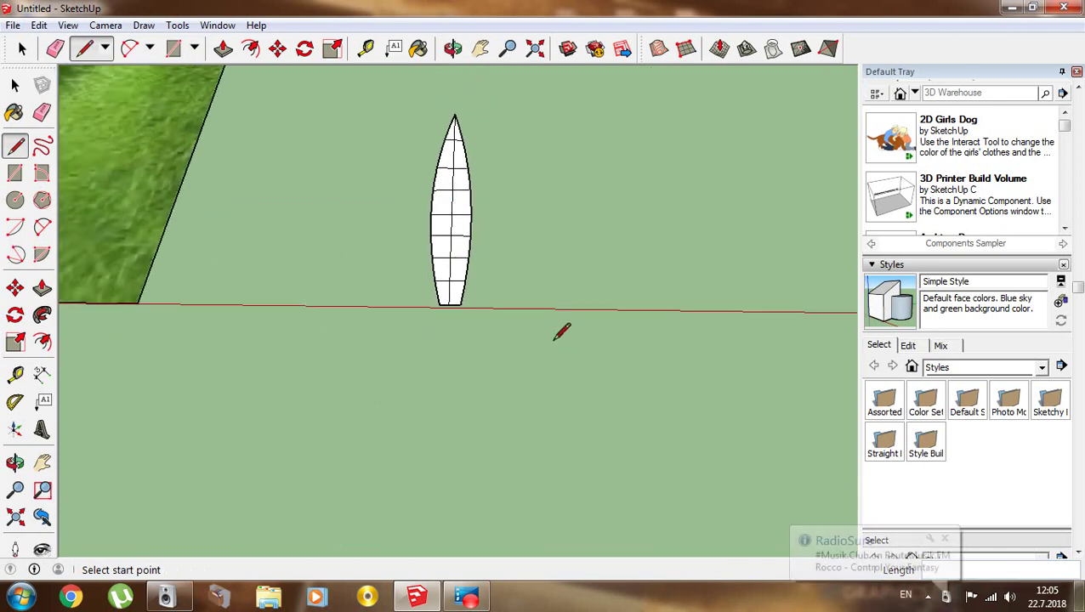
- Pull the blade's middle up with Smoove into a gently arched, triangulated leaf
left_click(720, 50)
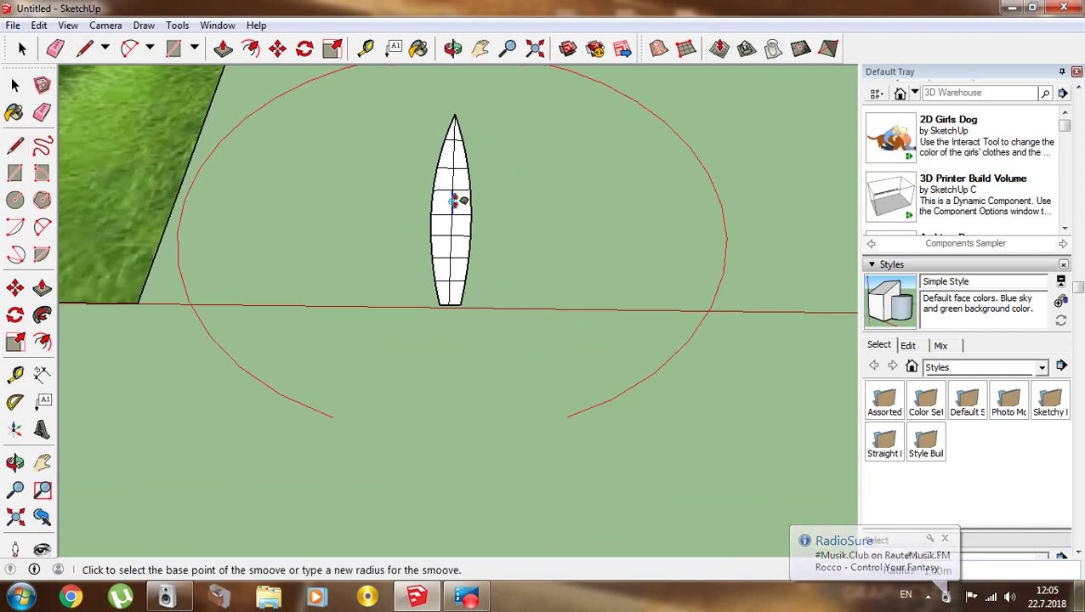
left_click(456, 201)
mouse_move(464, 204)
middle_mouse_down()
mouse_move(576, 211)
mouse_move(511, 174)
middle_mouse_up()
left_click(361, 219)
left_click(350, 172)
mouse_move(350, 171)
middle_mouse_down()
mouse_move(666, 165)
mouse_move(404, 262)
mouse_move(178, 425)
middle_mouse_up()
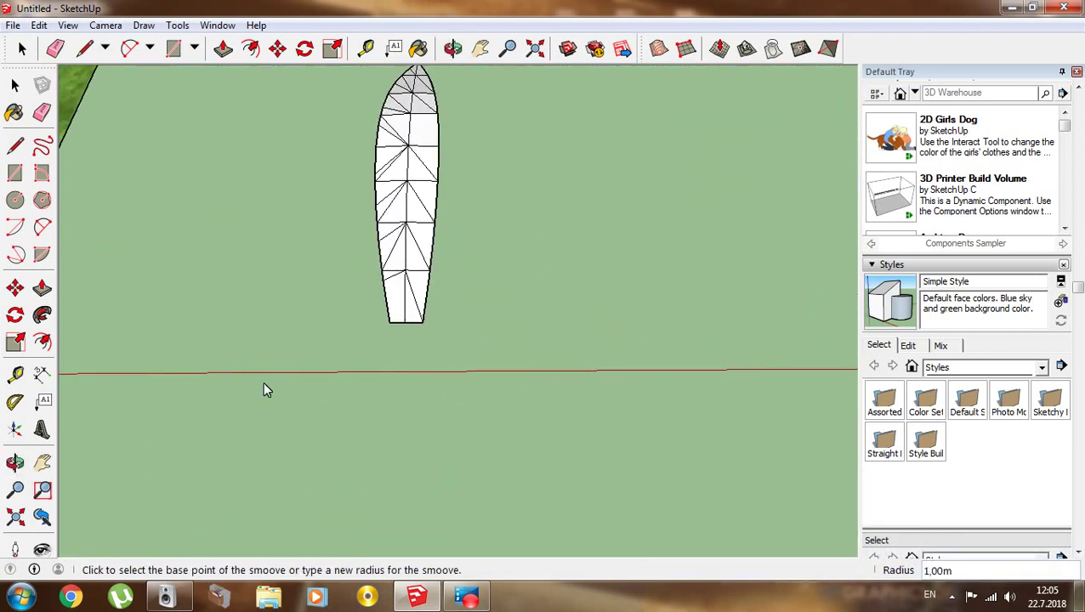
middle_click_drag(262, 382, 305, 229)
left_click(14, 85)
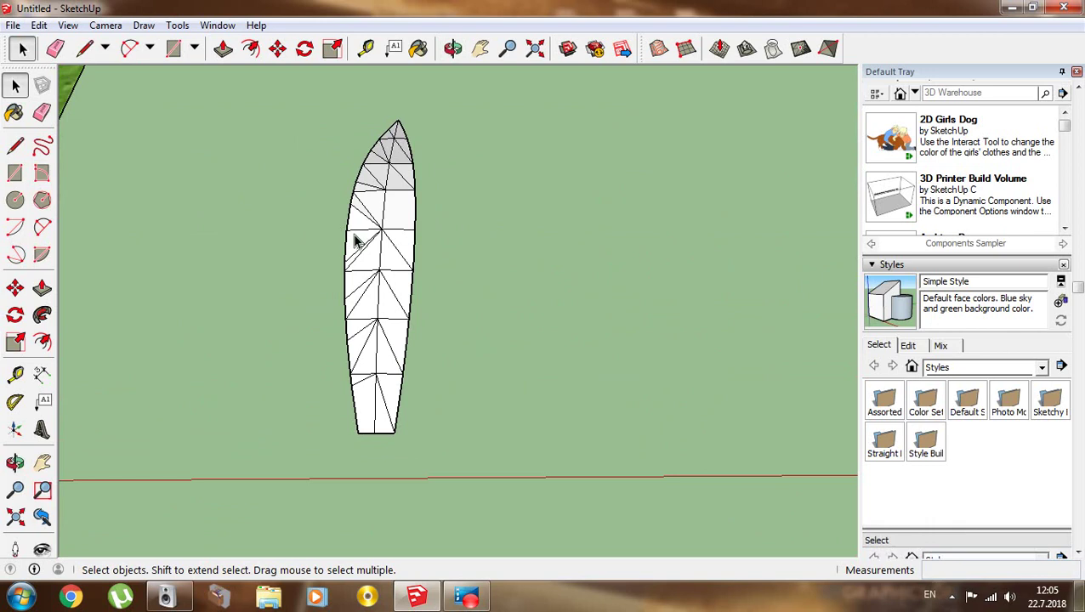
left_click(718, 48)
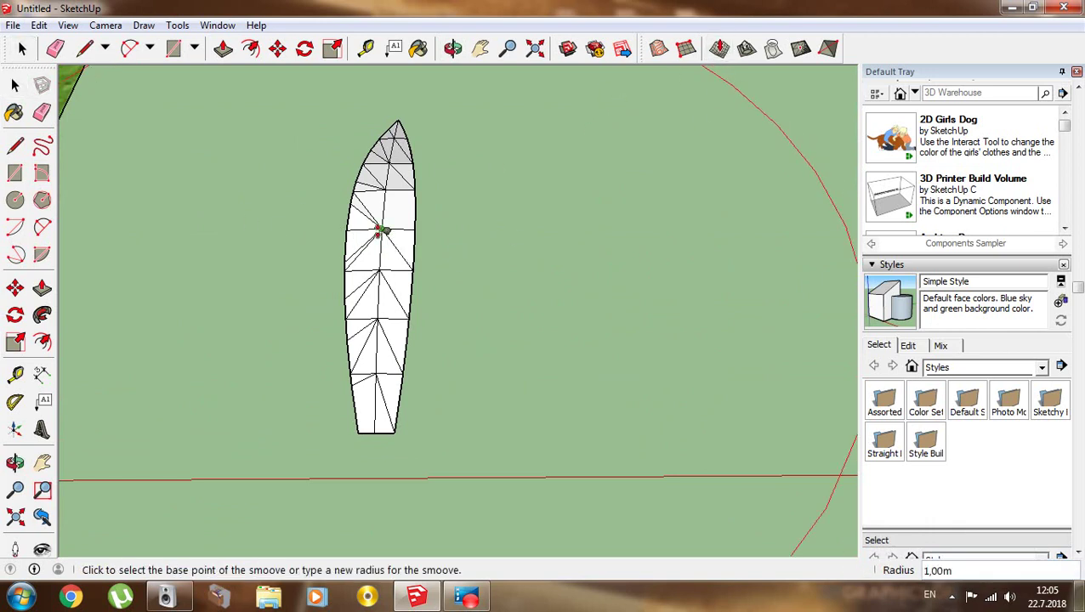
scroll(379, 231, "down", 2)
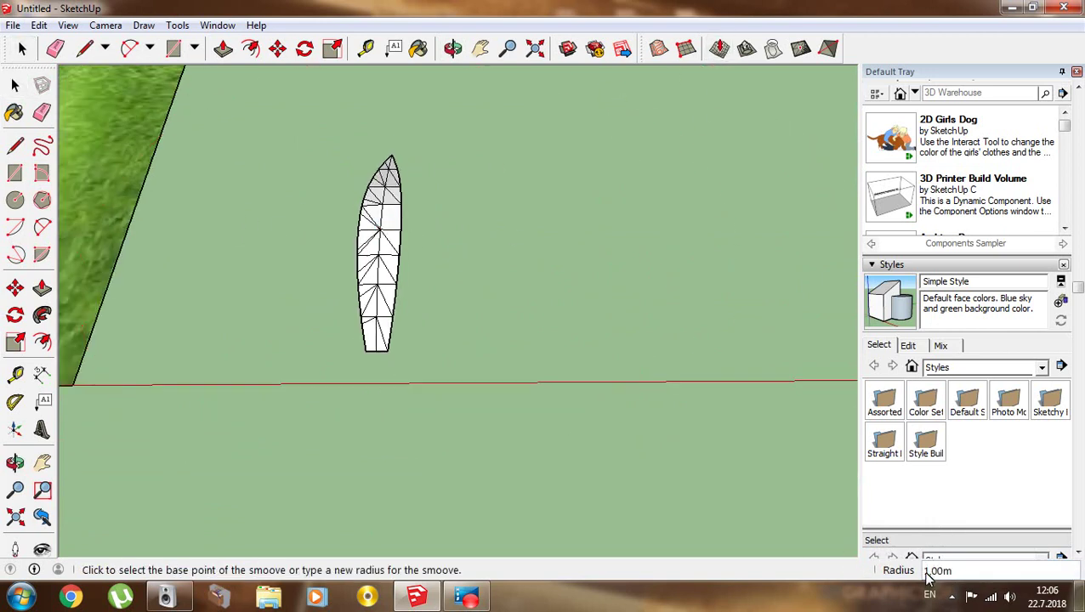
middle_click_drag(475, 320, 599, 257)
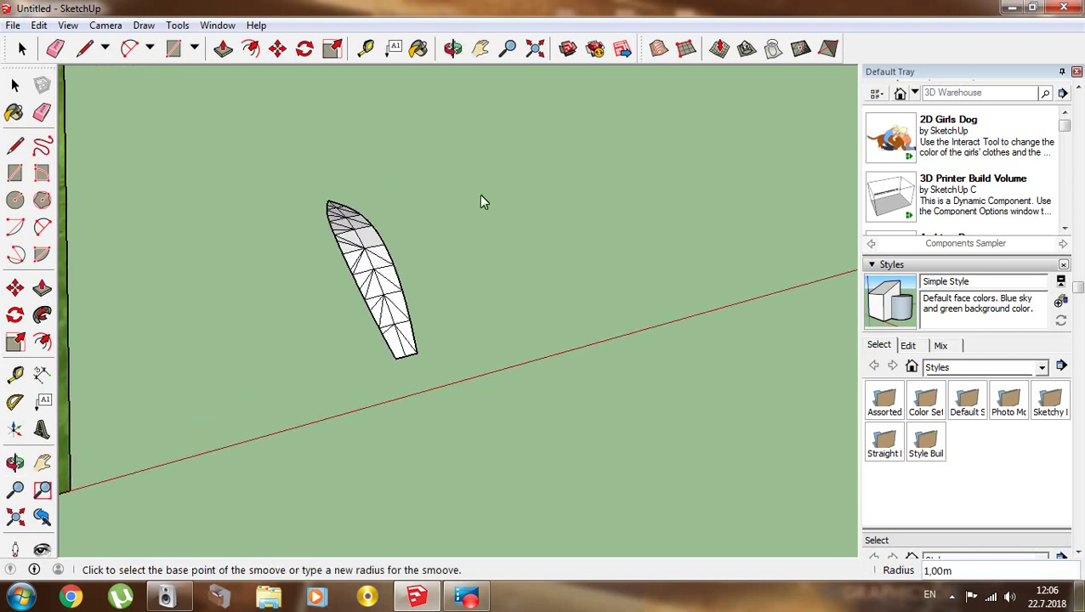
- Select the whole blade mesh and make it a component
left_click(14, 85)
left_click_drag(274, 167, 476, 415)
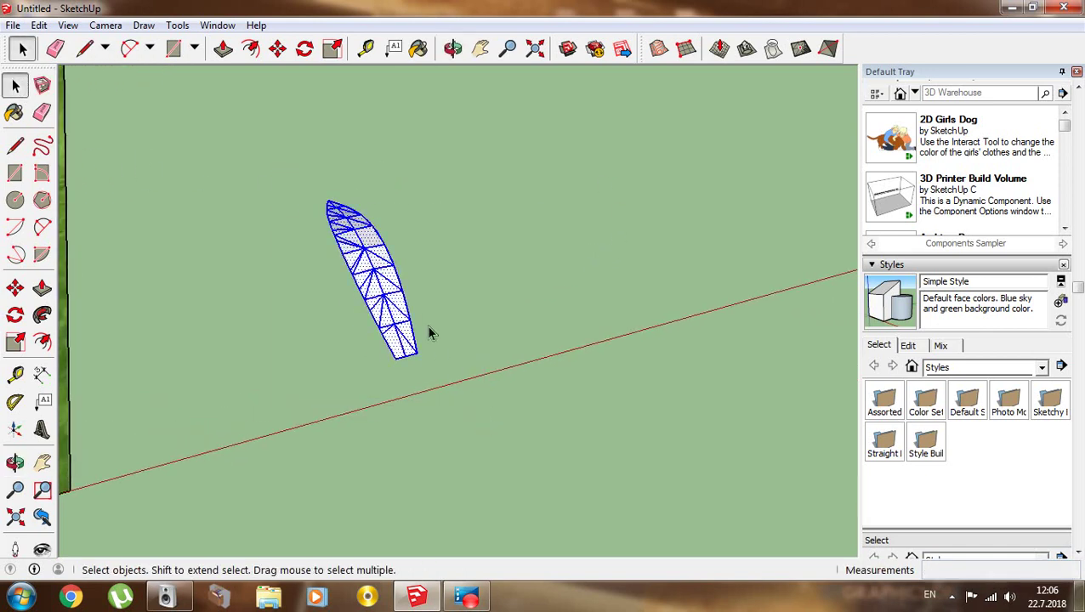
right_click(377, 273)
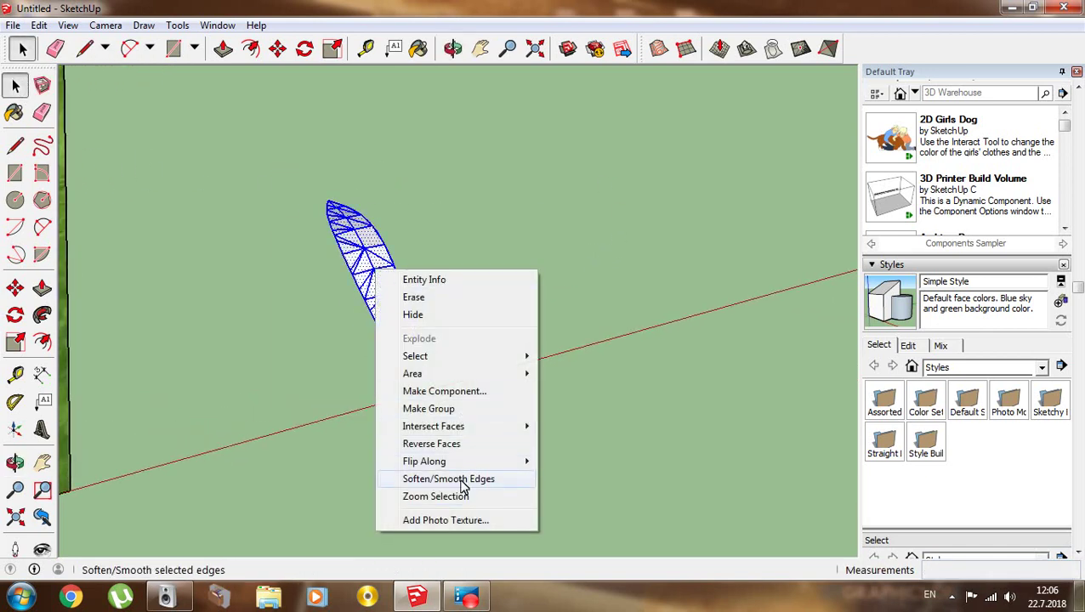
left_click(444, 392)
left_click(554, 406)
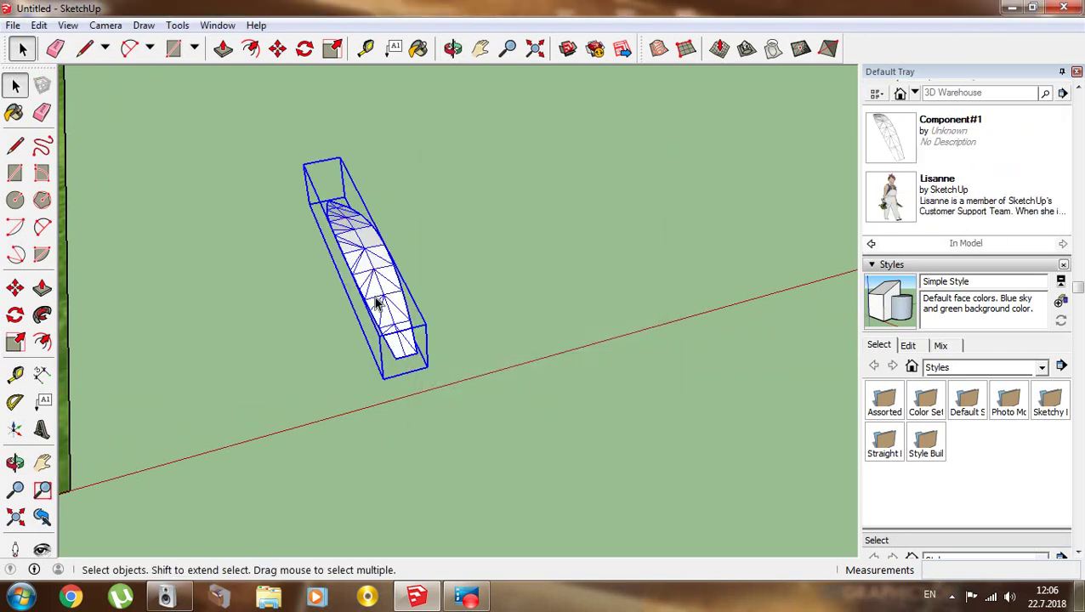
- Inside the component, soften and smooth all edges with a 180° angle, including coplanar ones
right_click(380, 286)
left_click(417, 275)
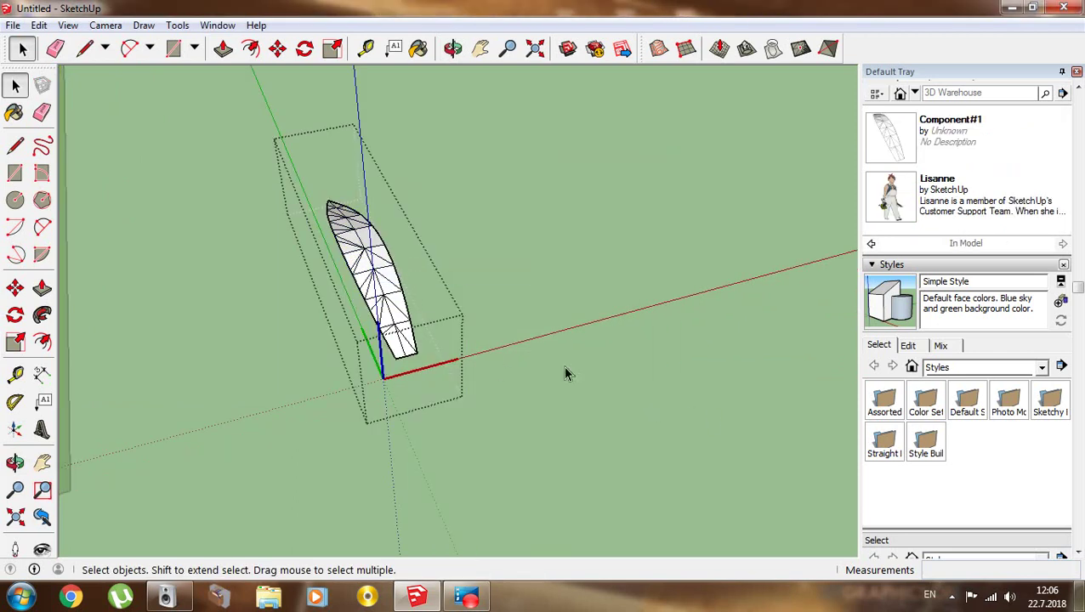
left_click_drag(311, 195, 443, 406)
right_click(369, 289)
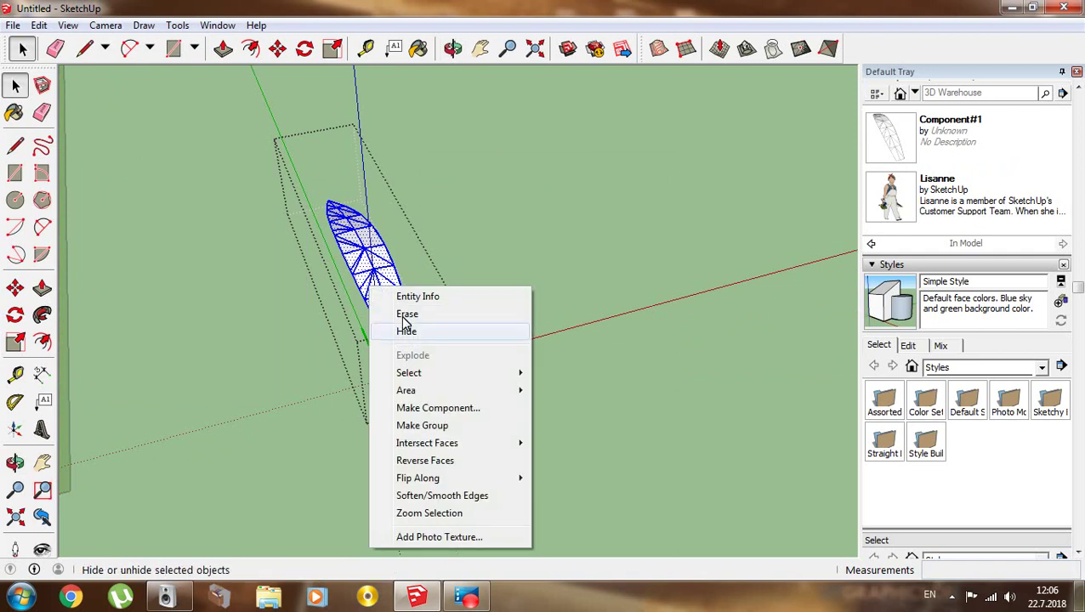
left_click(456, 497)
left_click(873, 543)
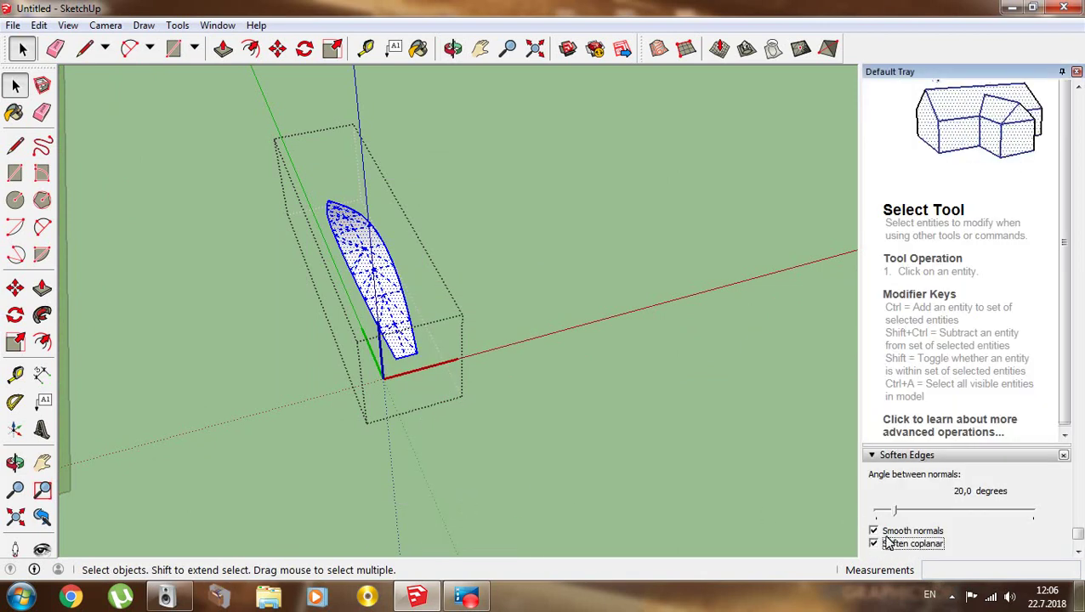
left_click_drag(888, 512, 918, 516)
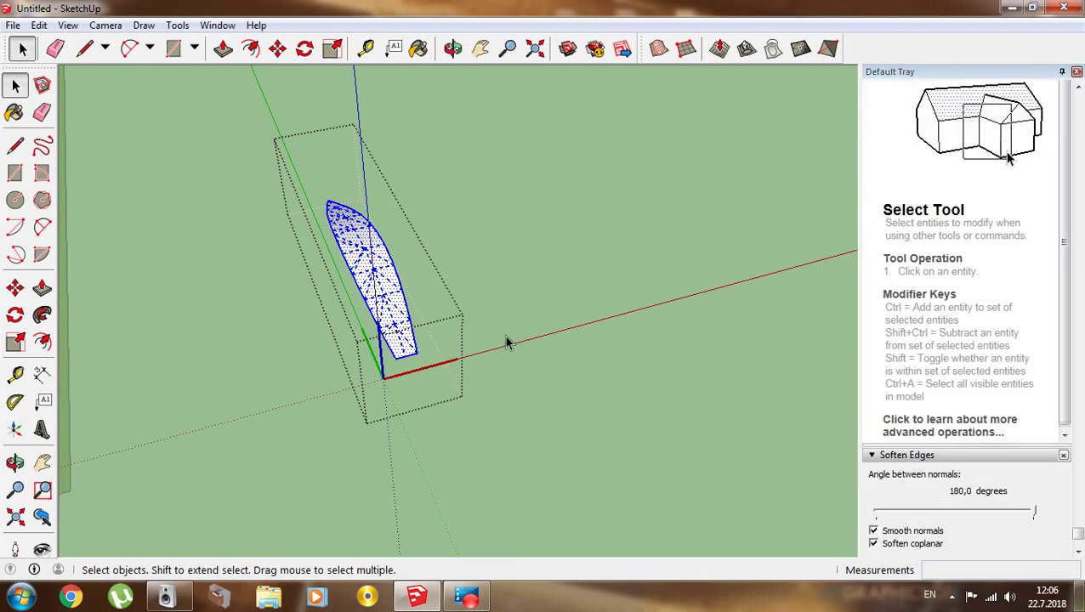
left_click(508, 342)
left_click(14, 112)
left_click(357, 236)
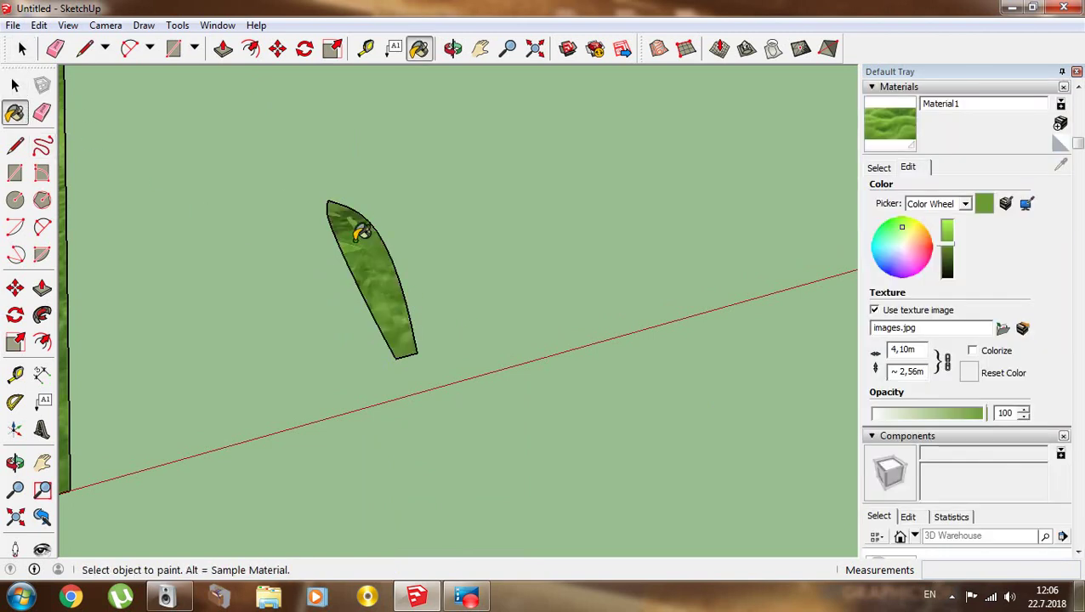
middle_click_drag(390, 282, 230, 425)
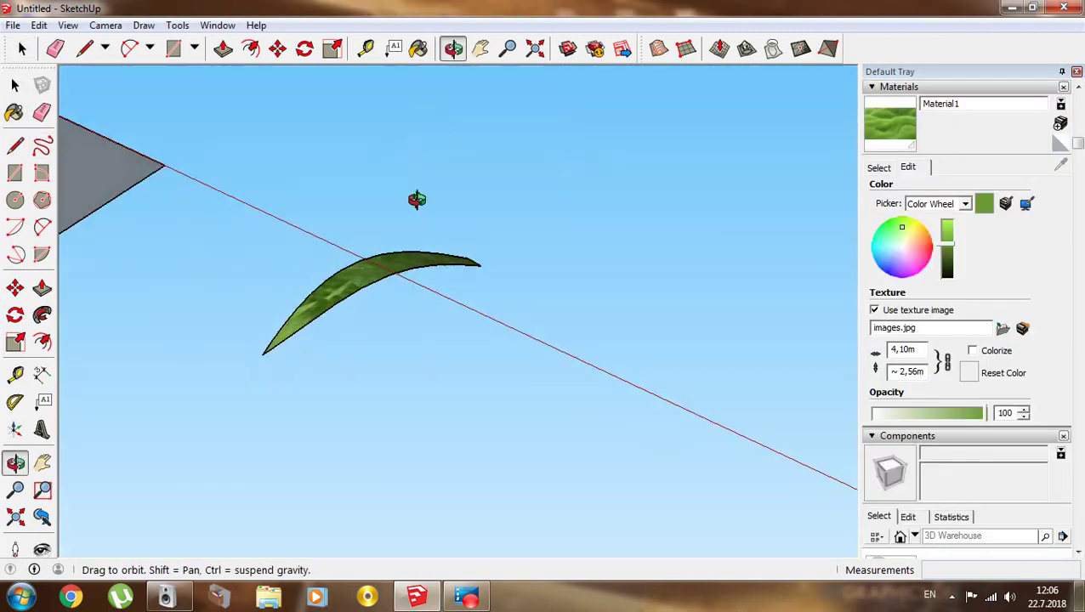
middle_click_drag(261, 392, 168, 302)
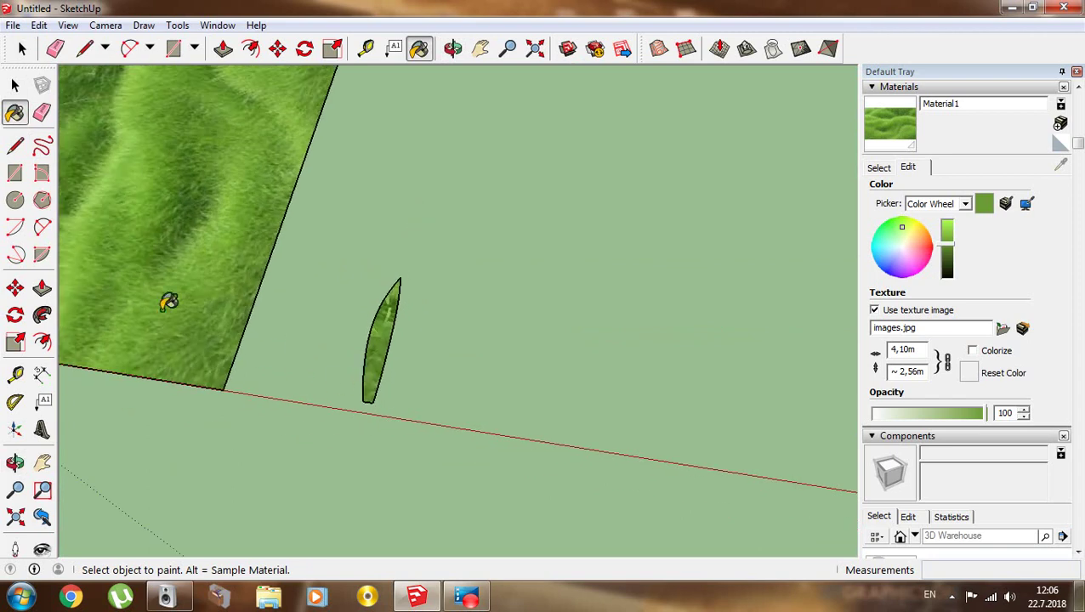
key("space")
middle_click_drag(317, 355, 338, 282)
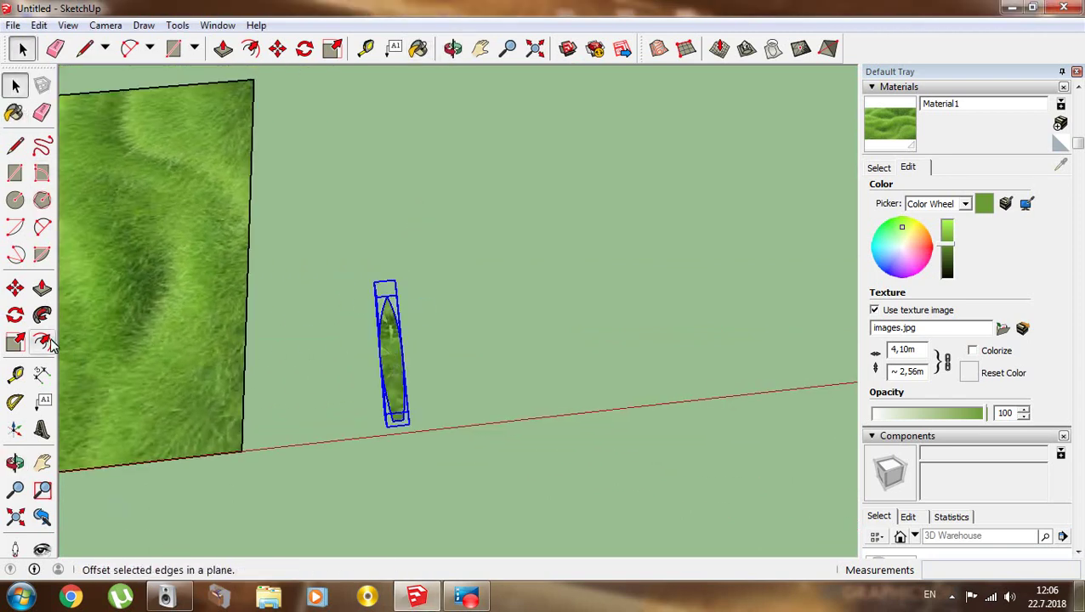
- Rotate the first blade upright about its axis with the Move tool's rotation grip
left_click(14, 288)
middle_click_drag(235, 406, 381, 312)
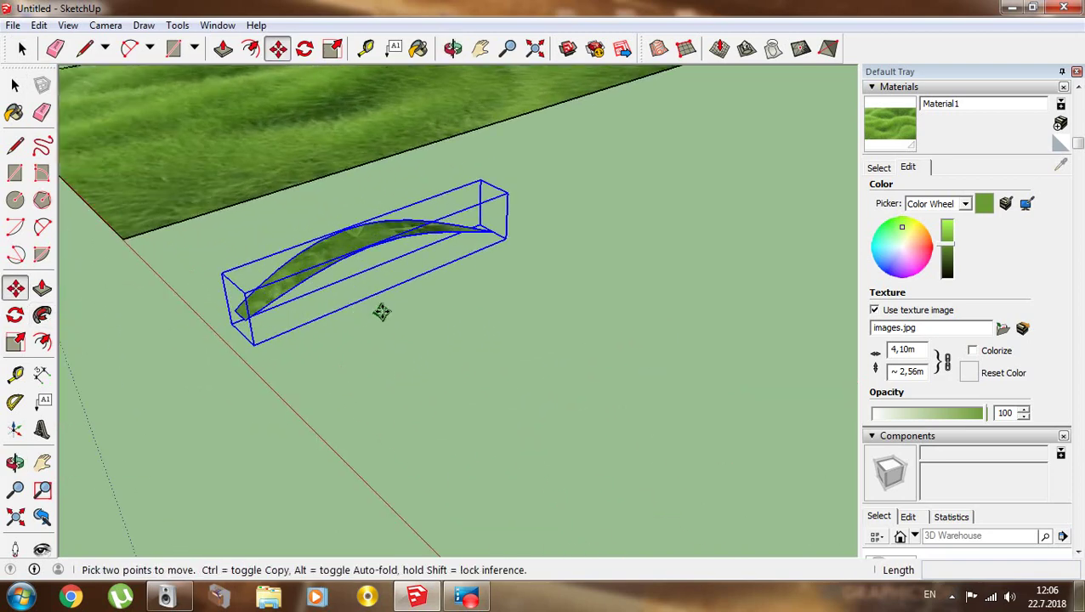
left_click(280, 306)
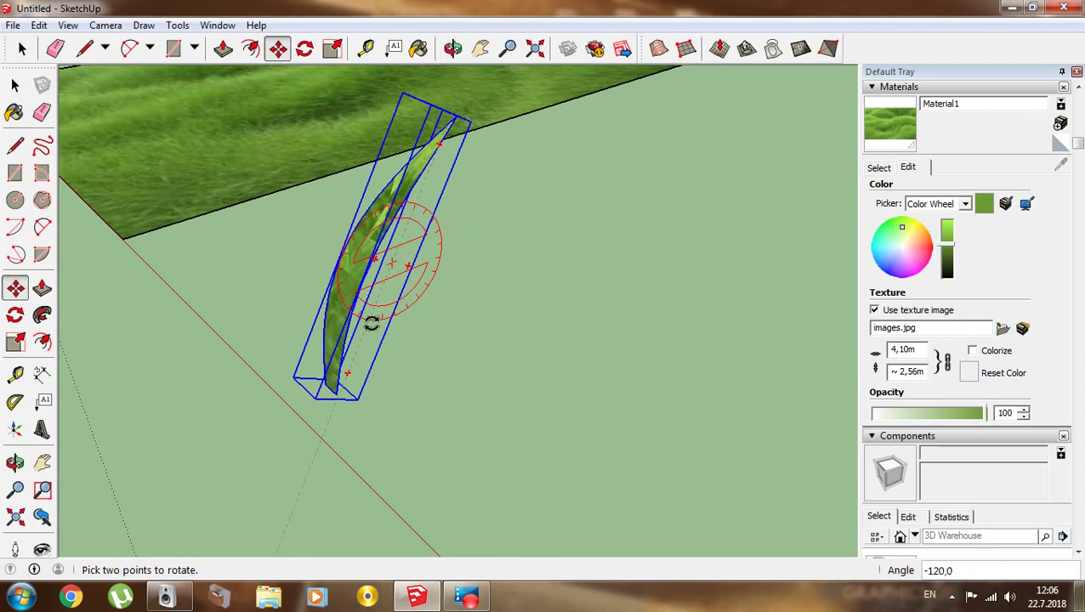
left_click(372, 324)
mouse_move(460, 400)
middle_mouse_down()
mouse_move(314, 392)
mouse_move(330, 368)
mouse_move(185, 277)
middle_mouse_up()
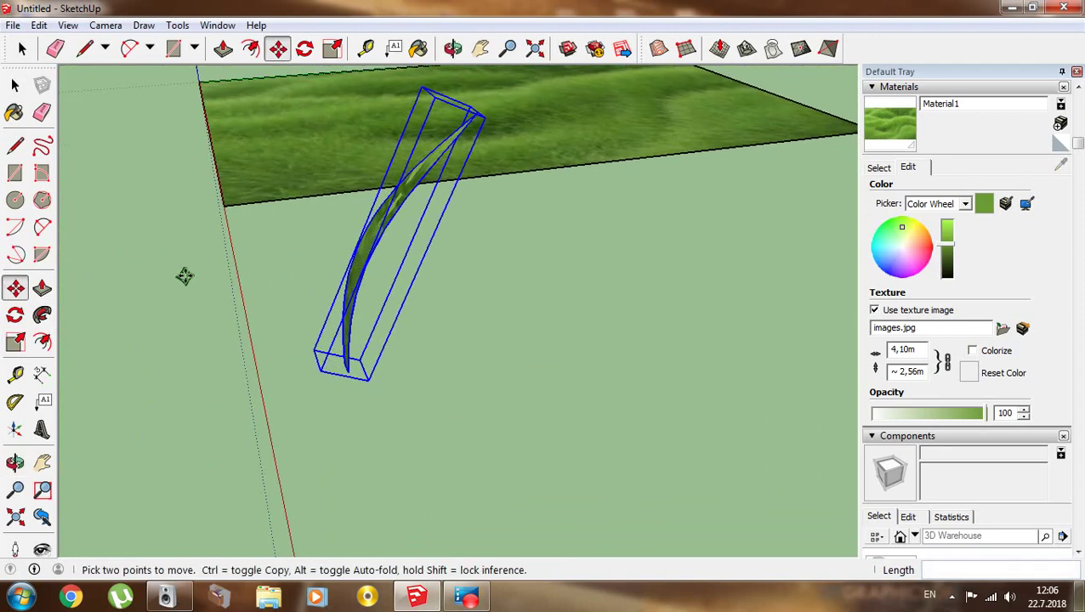
- Copy the blade and paste a second copy into the model
left_click(38, 24)
left_click(68, 103)
left_click(38, 25)
left_click(73, 115)
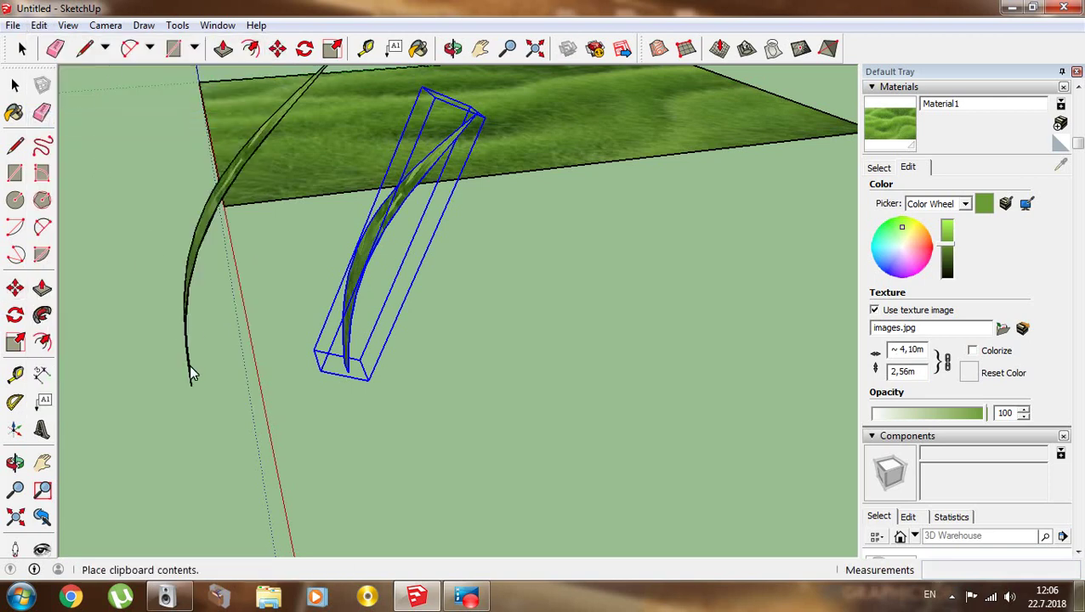
left_click(190, 367)
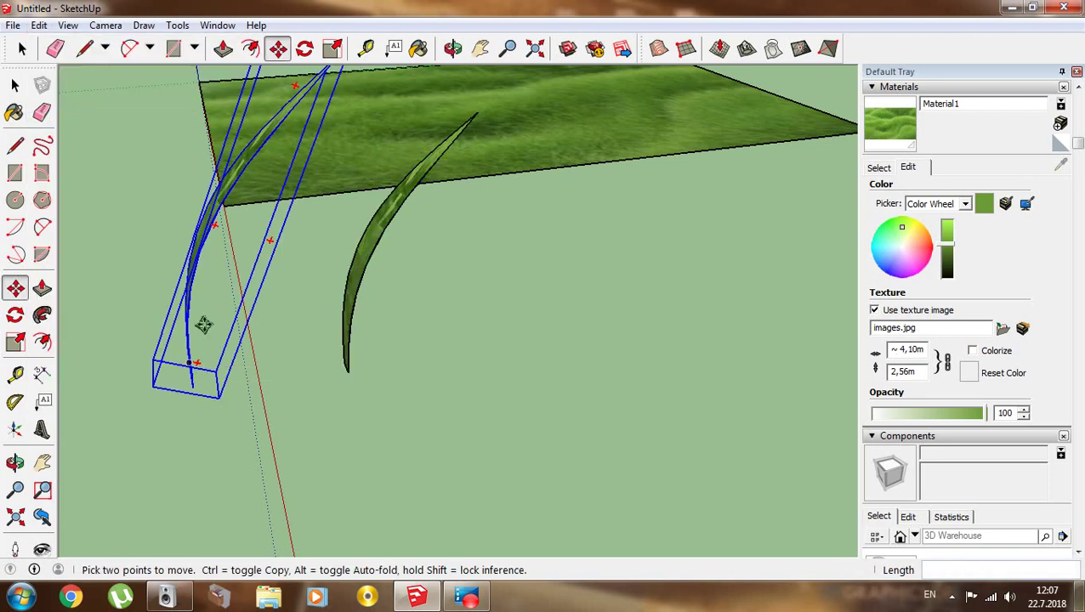
- Rotate the copy to -90 degrees, reposition it, and tilt it to -62,4 degrees
left_click(292, 90)
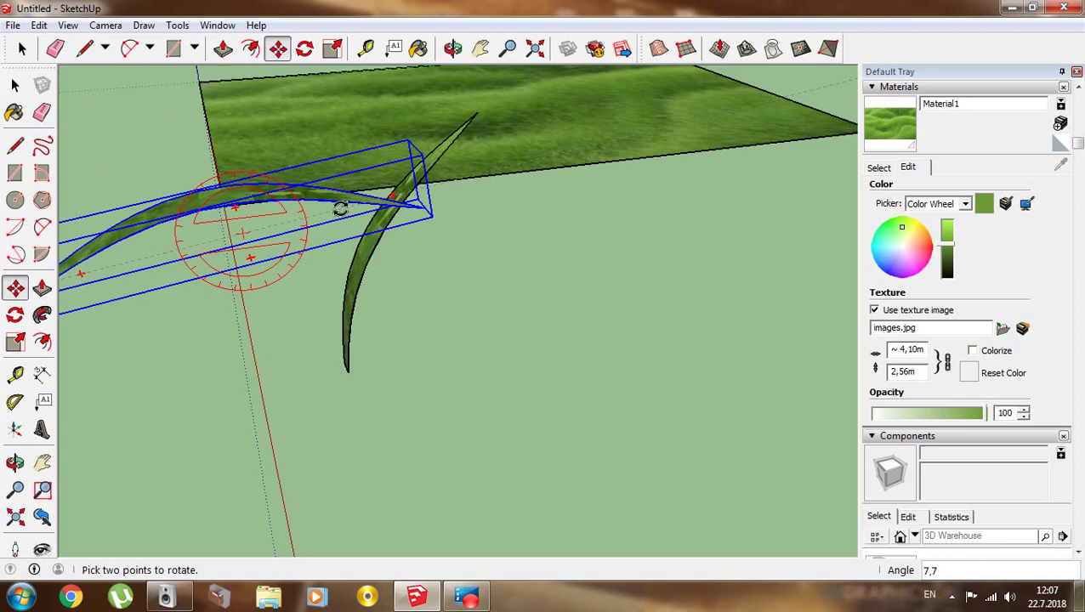
scroll(201, 270, "up", 3)
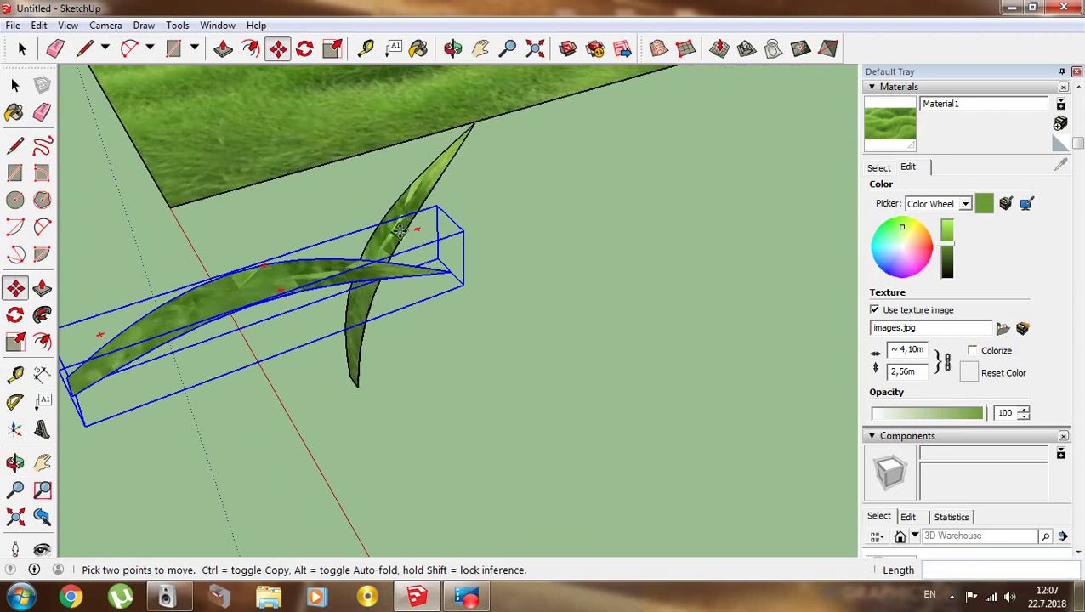
left_click(255, 363)
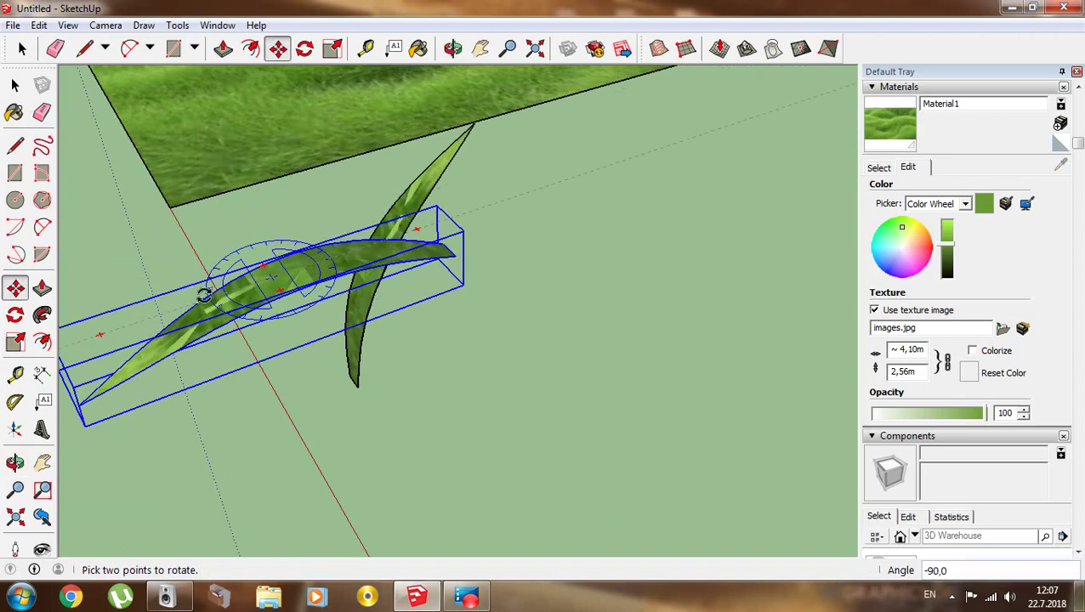
left_click(204, 299)
left_click(427, 273)
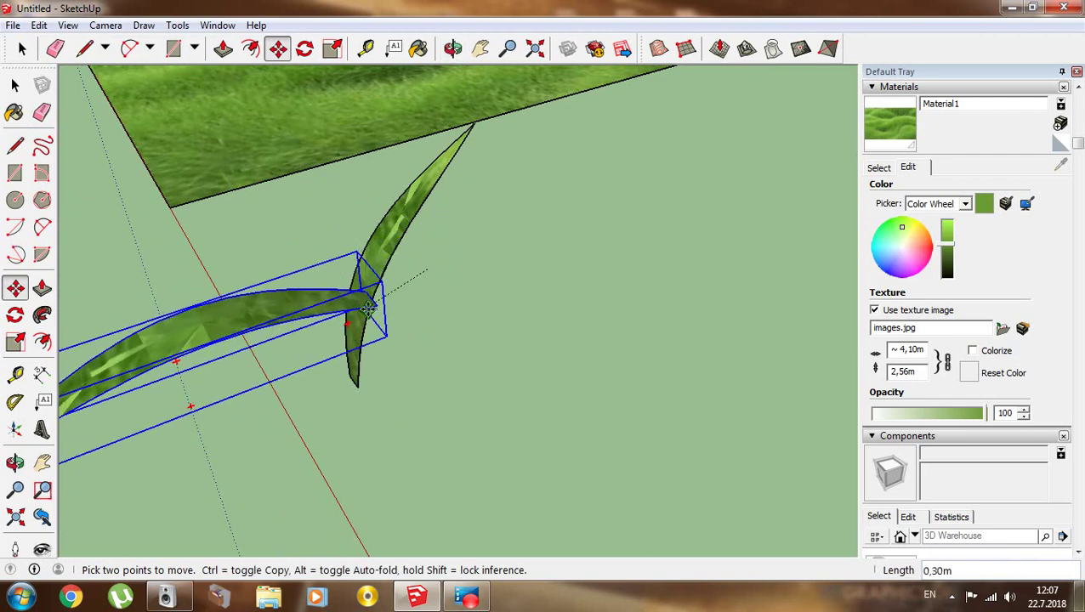
left_click(297, 338)
left_click(115, 383)
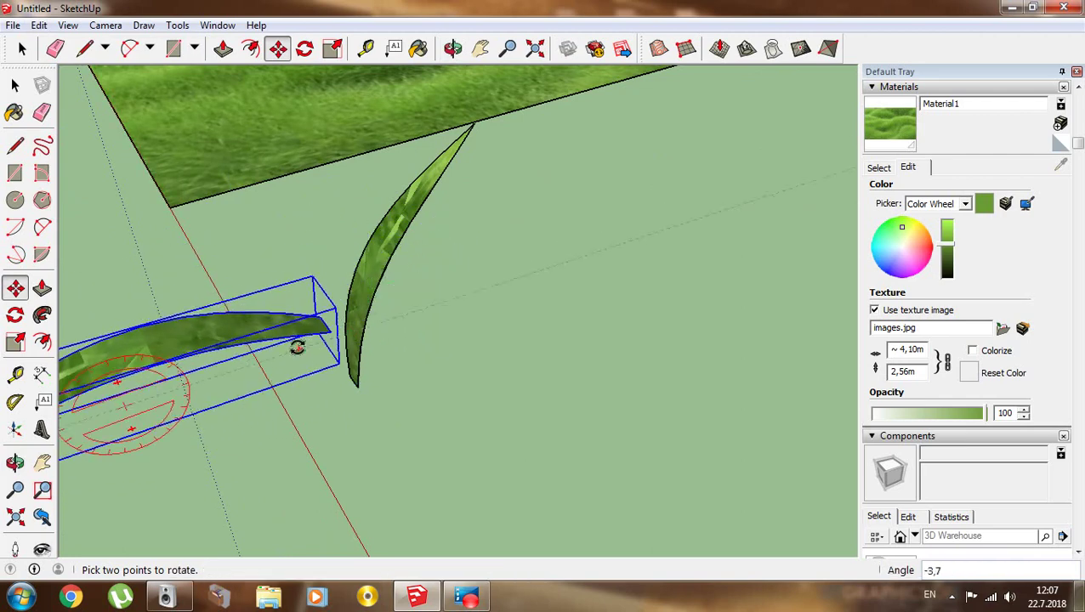
left_click(218, 453)
scroll(427, 411, "down", 2)
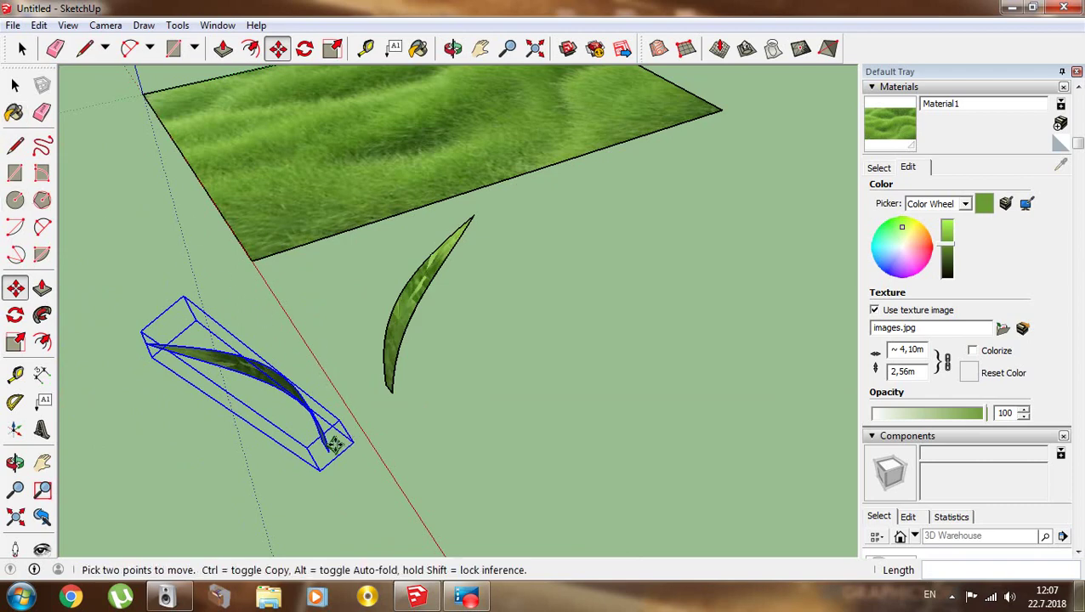
- Move the right-hand blade so its base meets the first blade's base
middle_click_drag(335, 444, 227, 290)
scroll(228, 289, "up", 1)
key("space")
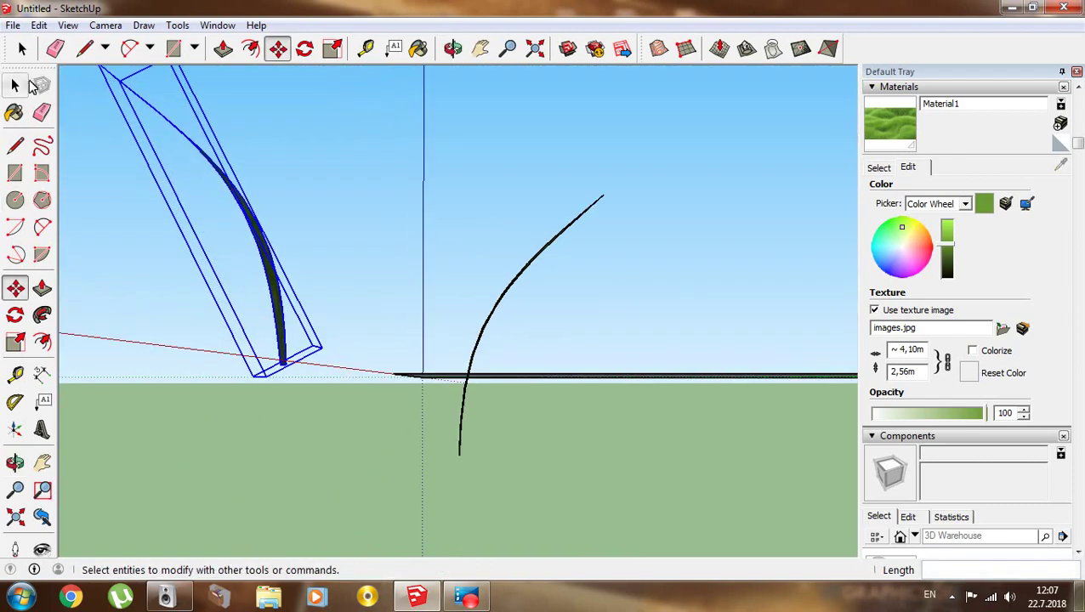
left_click(500, 311)
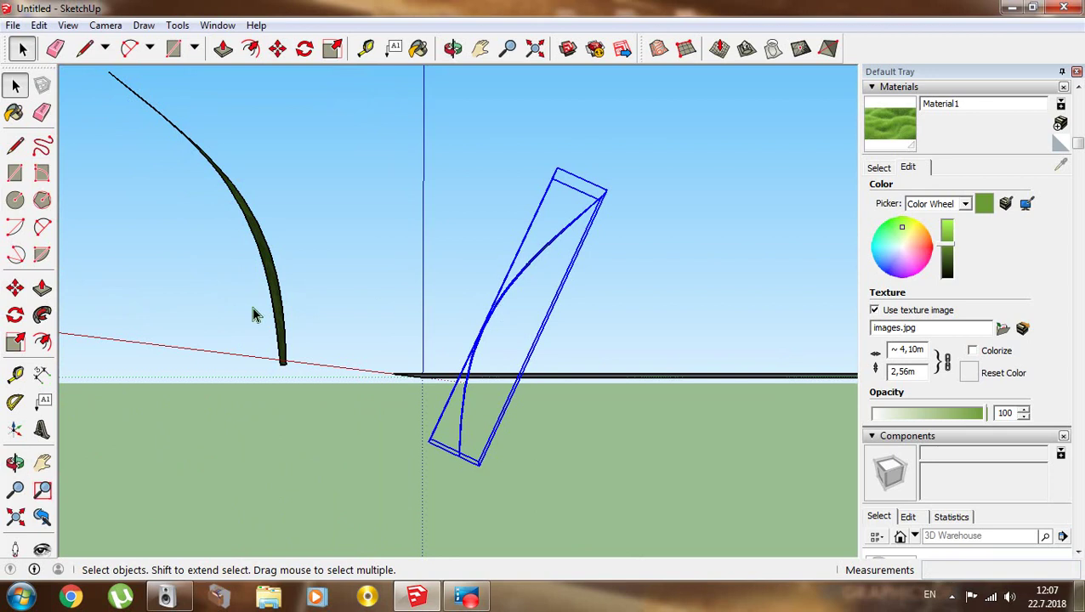
left_click(14, 288)
left_click(456, 454)
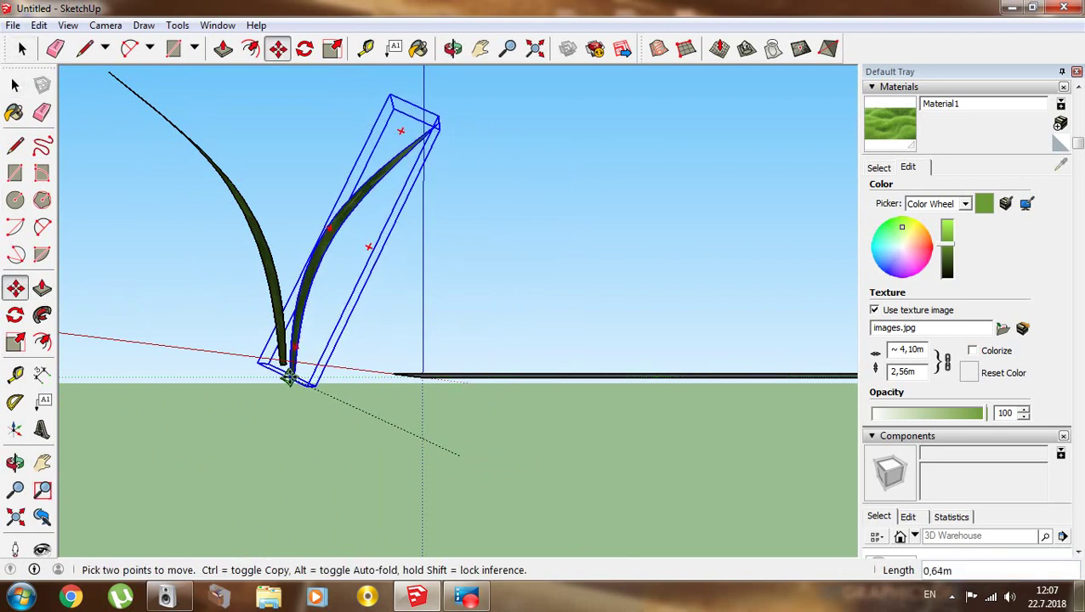
left_click(283, 360)
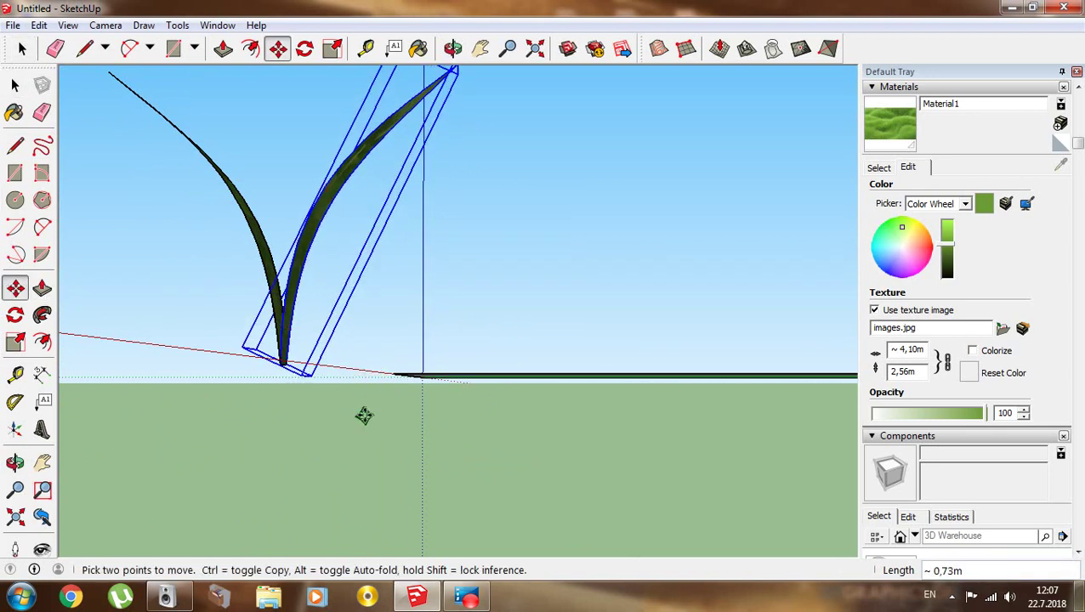
- Orbit around the joined two-blade tuft and select both blades together
middle_click_drag(363, 415, 695, 513)
middle_click_drag(623, 429, 557, 448)
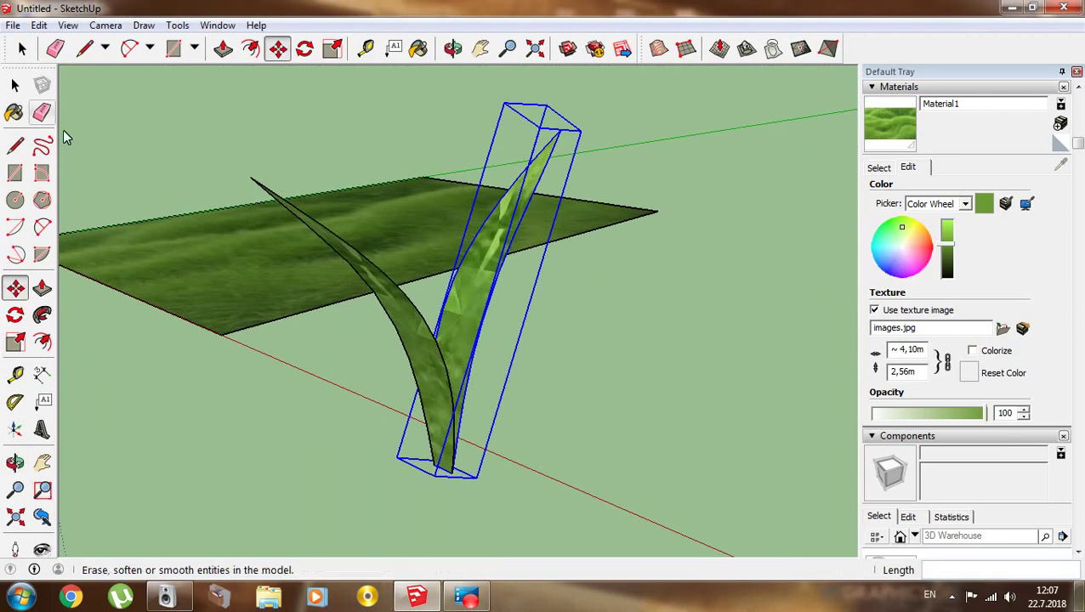
left_click(15, 85)
left_click(177, 399)
mouse_move(177, 400)
middle_mouse_down()
mouse_move(327, 438)
mouse_move(414, 288)
middle_mouse_up()
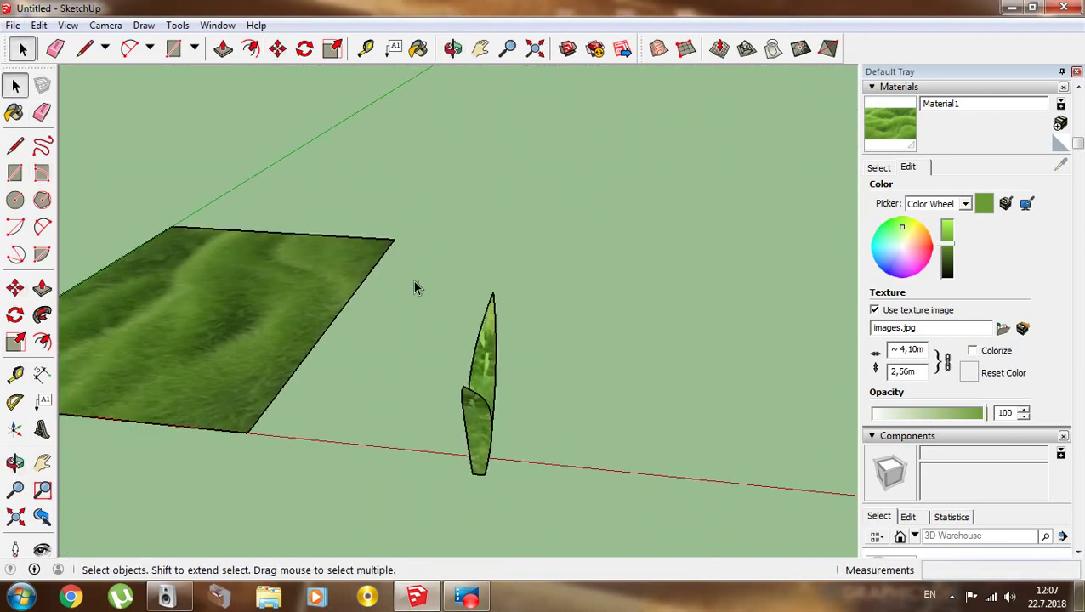
left_click(501, 435)
- Turn the two selected grass blades into one clump component
right_click(488, 417)
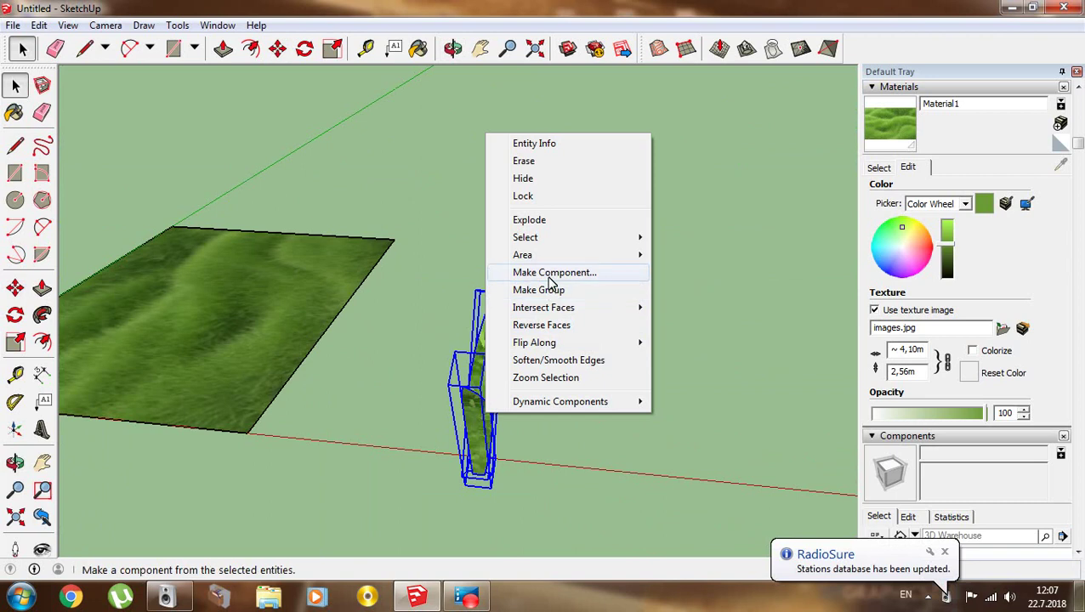
left_click(549, 274)
left_click(565, 412)
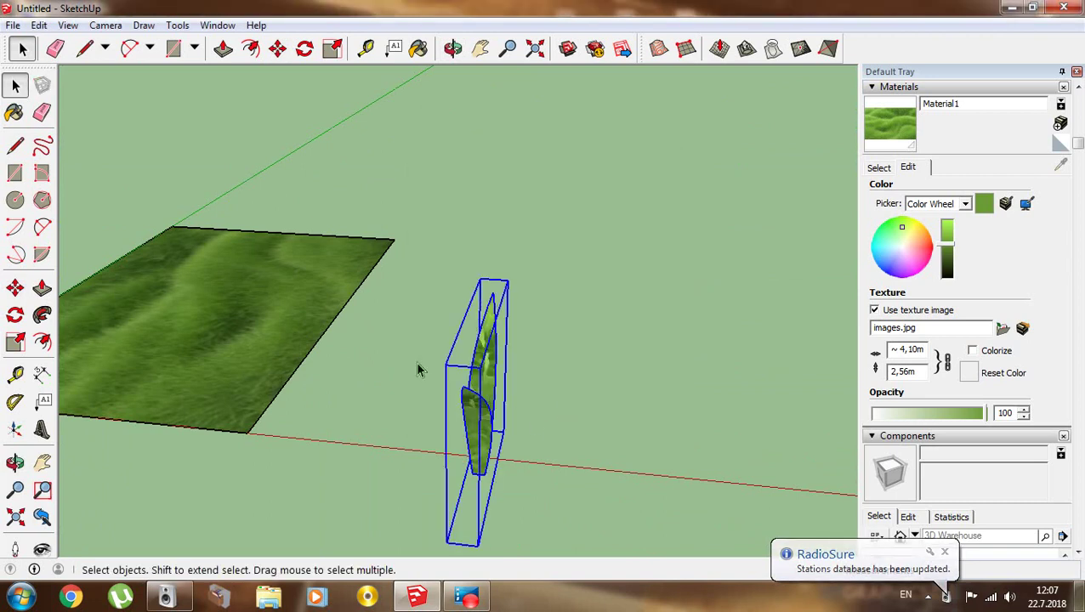
- Copy and paste the clump, then turn the copy sideways about its vertical axis
left_click(39, 25)
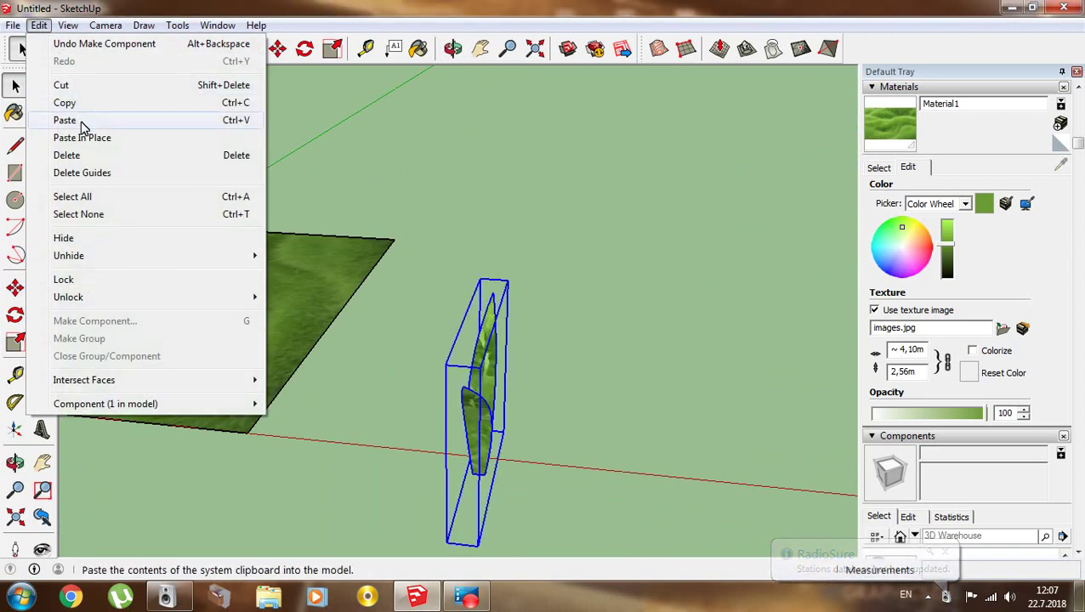
left_click(39, 25)
left_click(39, 24)
left_click(25, 119)
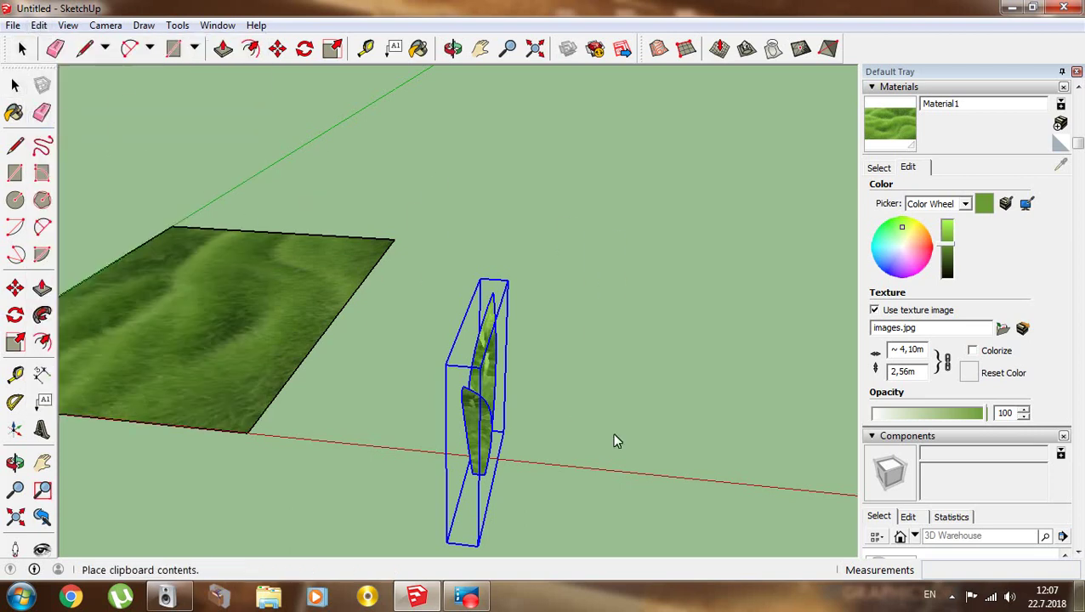
left_click(559, 492)
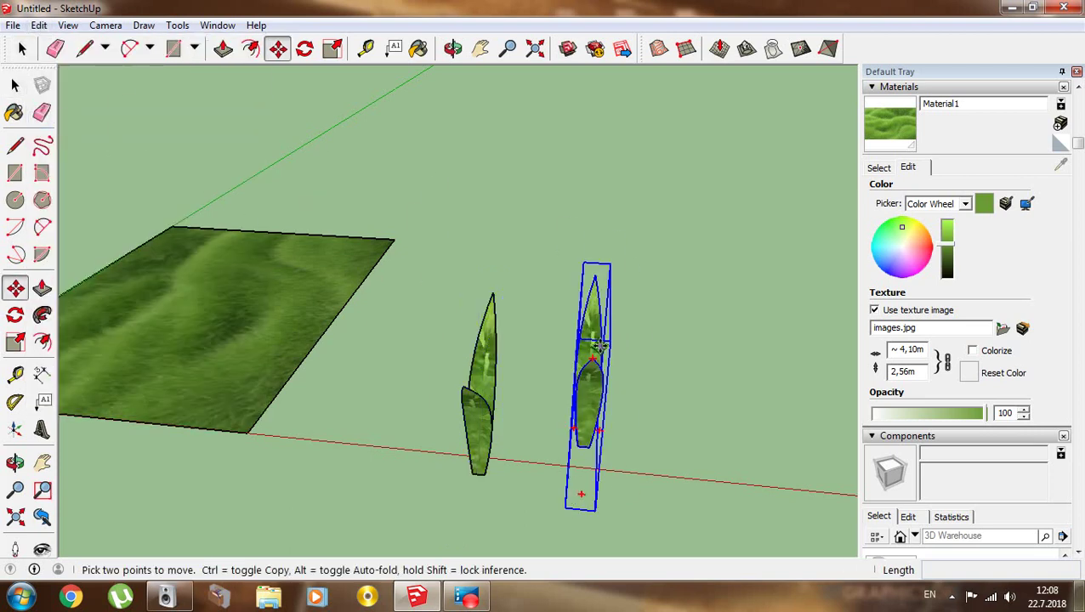
left_click(587, 289)
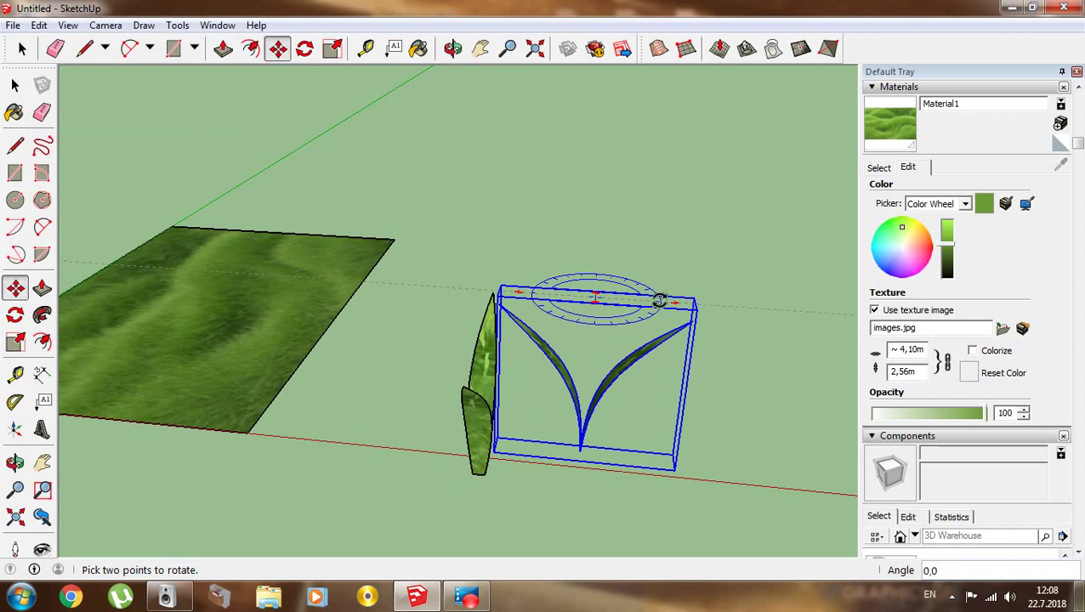
left_click(655, 340)
- Move the rotated copy next to the first clump and clear the selection
middle_click_drag(654, 340, 504, 400)
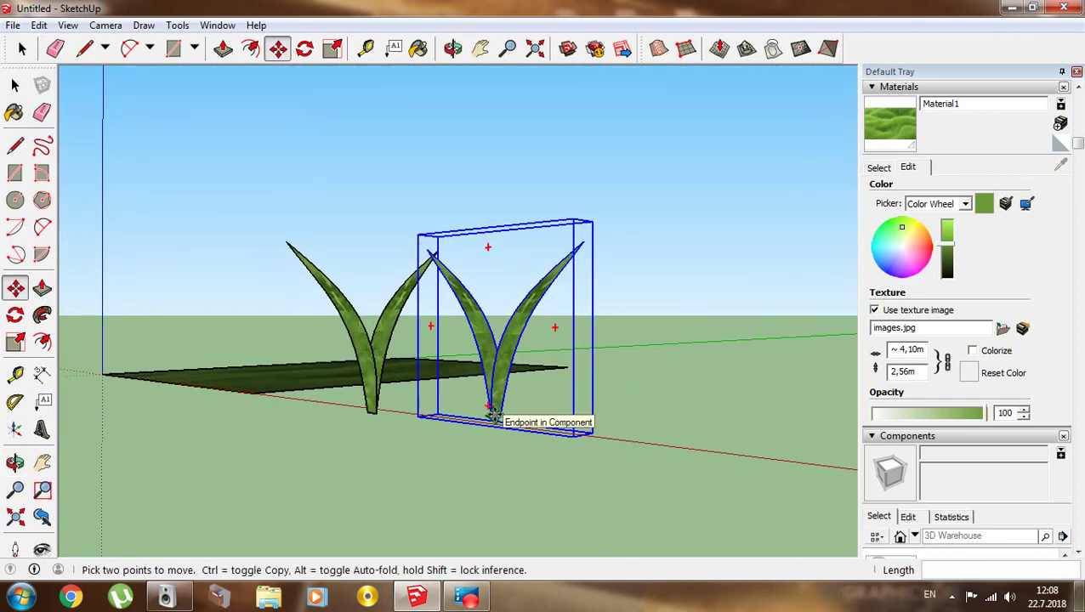
left_click(494, 416)
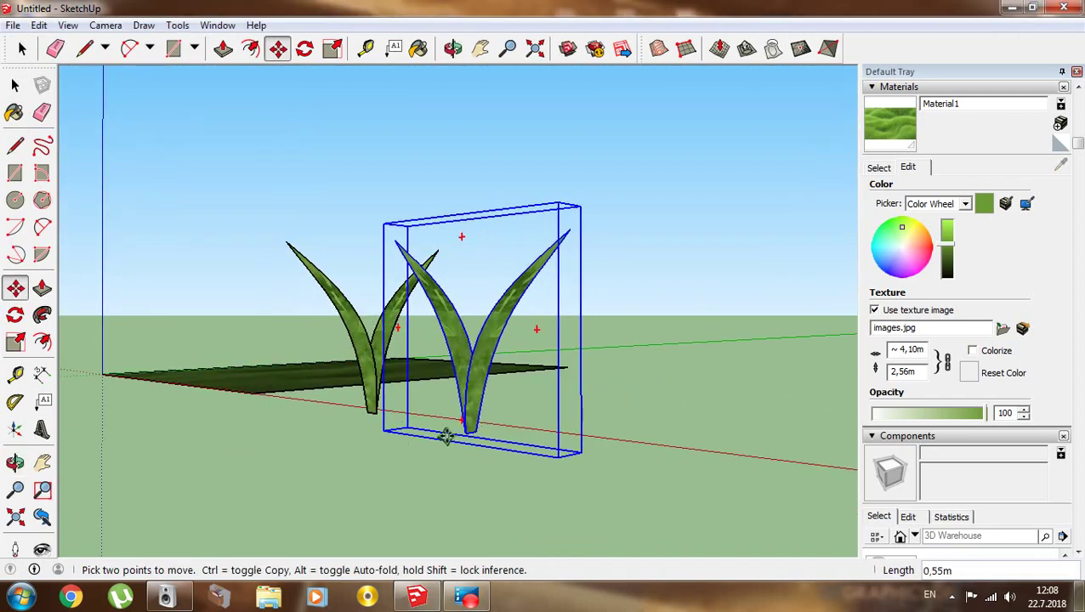
mouse_move(359, 364)
middle_mouse_down()
mouse_move(703, 504)
mouse_move(684, 444)
middle_mouse_up()
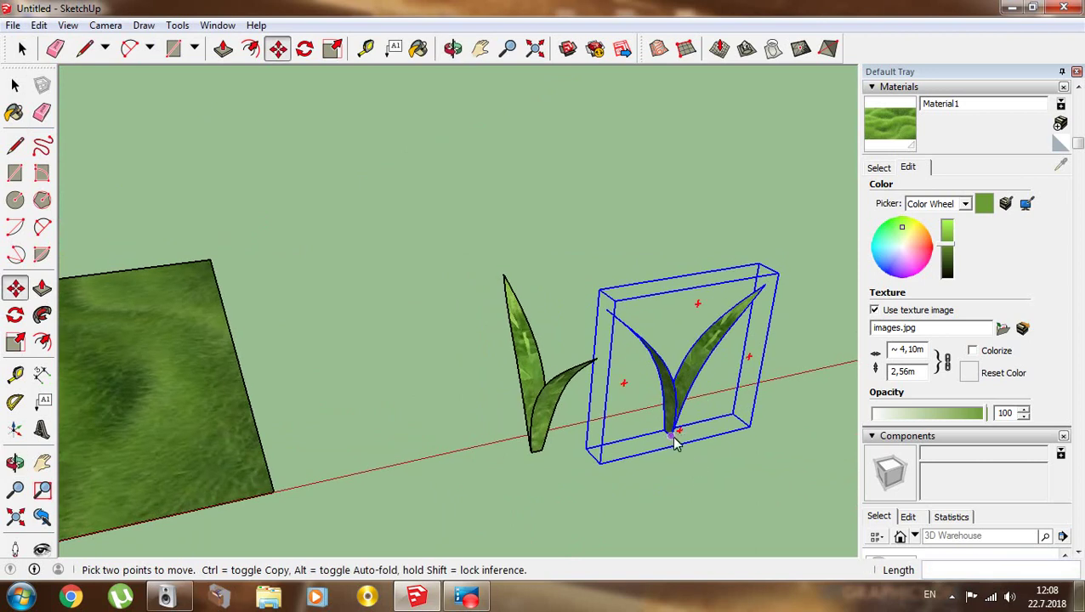
left_click(673, 438)
left_click(689, 484)
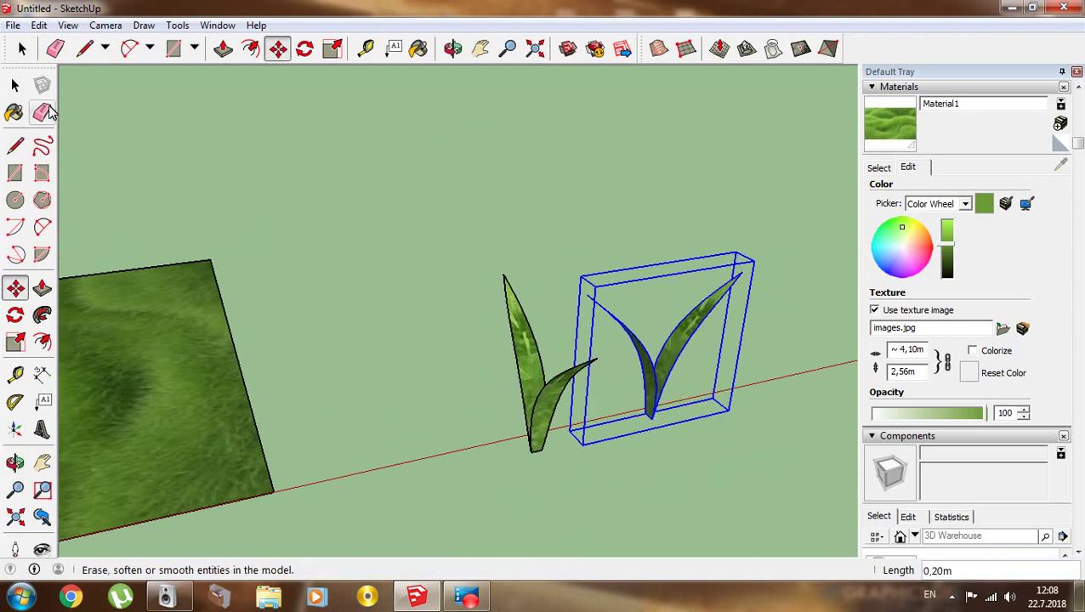
key("space")
left_click(306, 255)
scroll(323, 276, "down", 2)
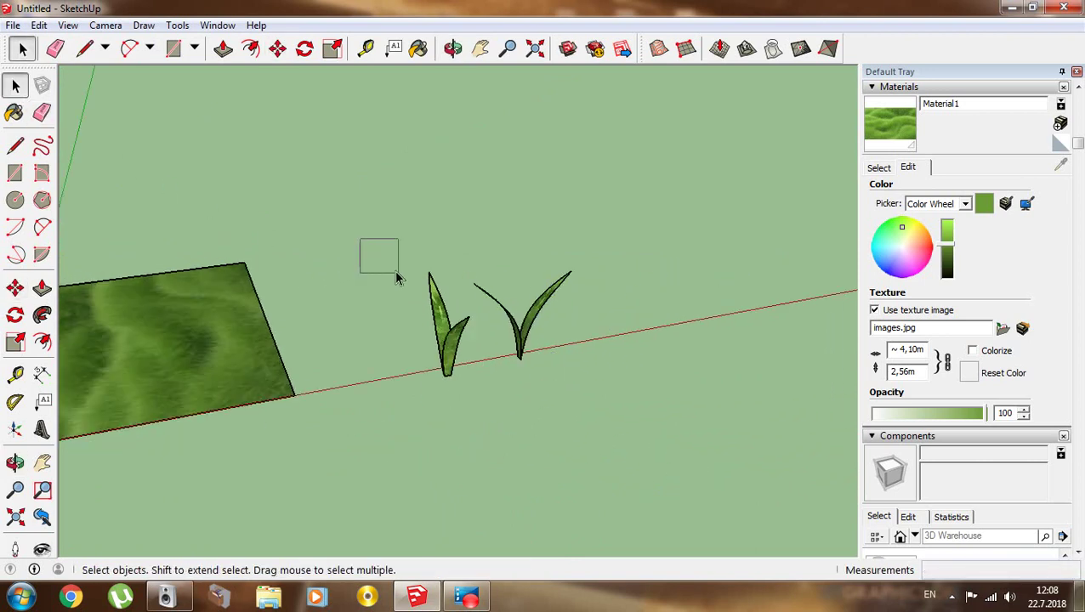
- Select both grass clumps and scale them down to a small fraction
left_click_drag(564, 416, 568, 420)
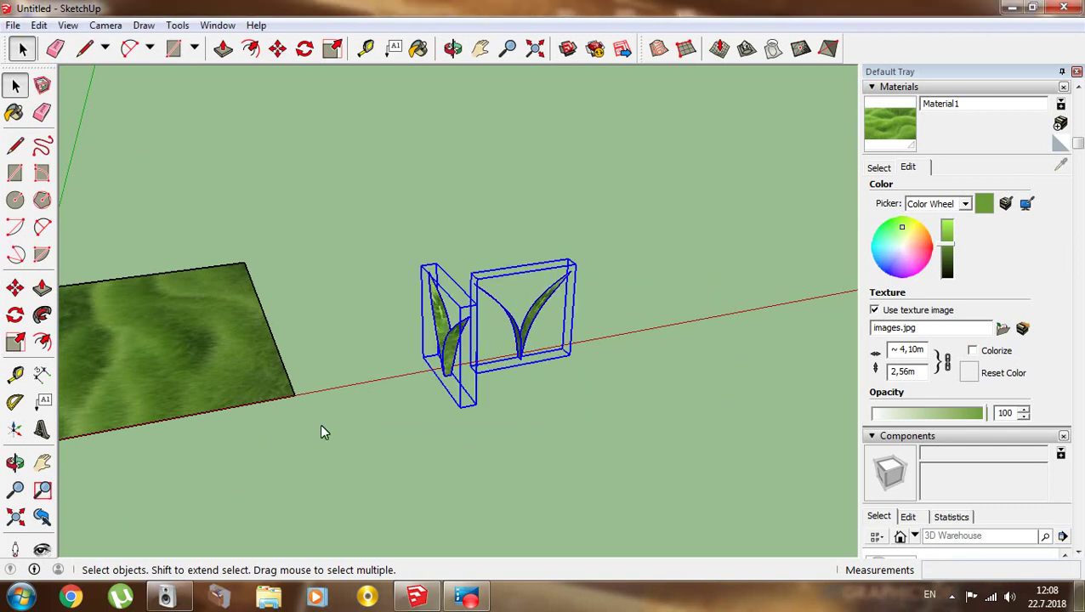
middle_click_drag(465, 331, 522, 363)
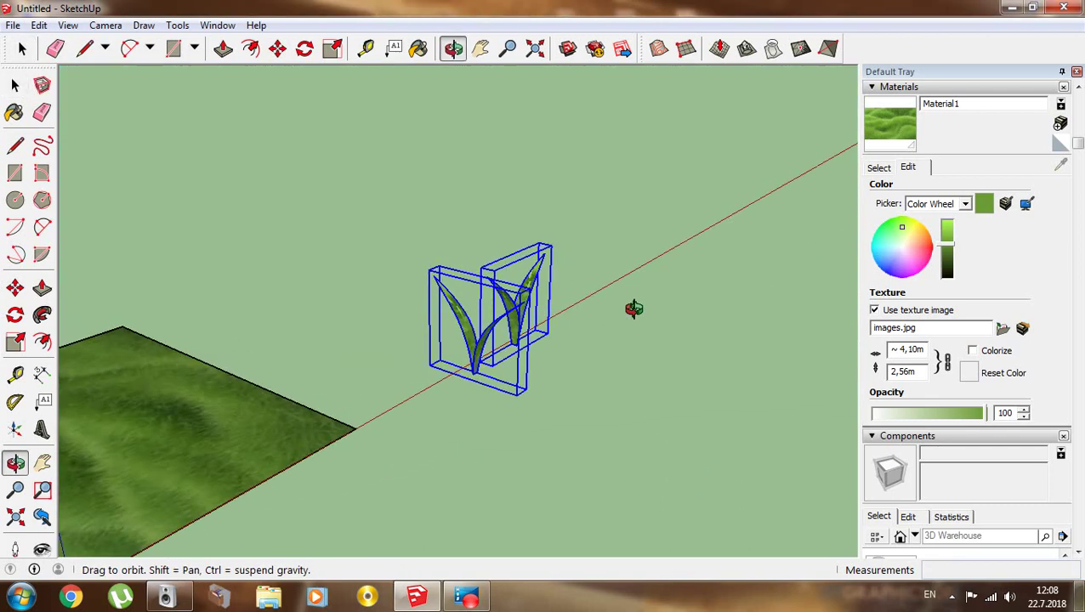
left_click(14, 341)
scroll(393, 340, "up", 5)
left_click_drag(737, 219, 446, 394)
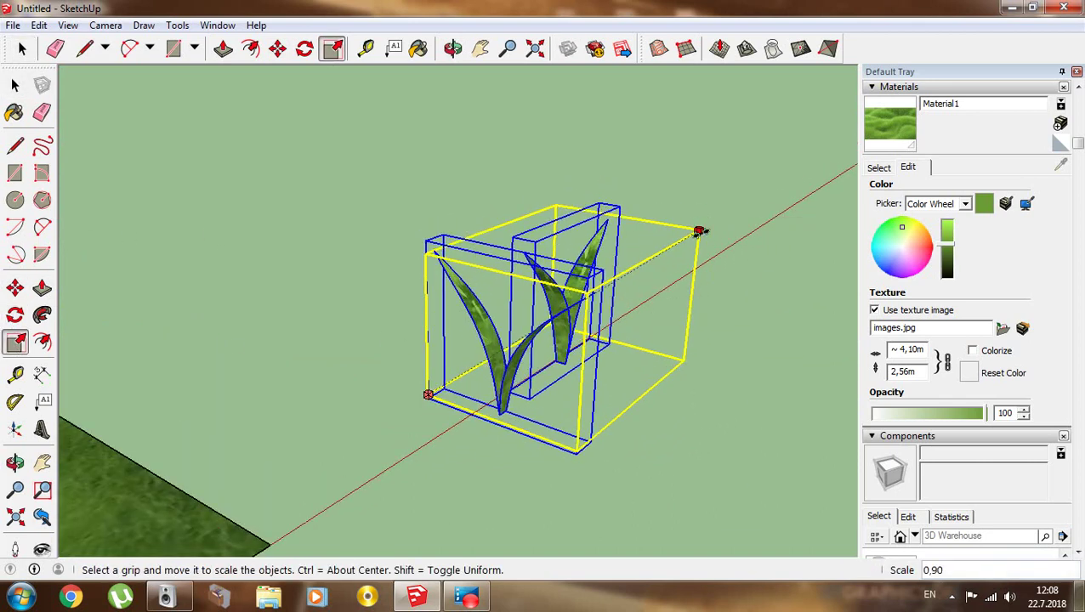
- Stretch the clump taller along the blue axis, then shrink it uniformly
scroll(446, 395, "up", 3)
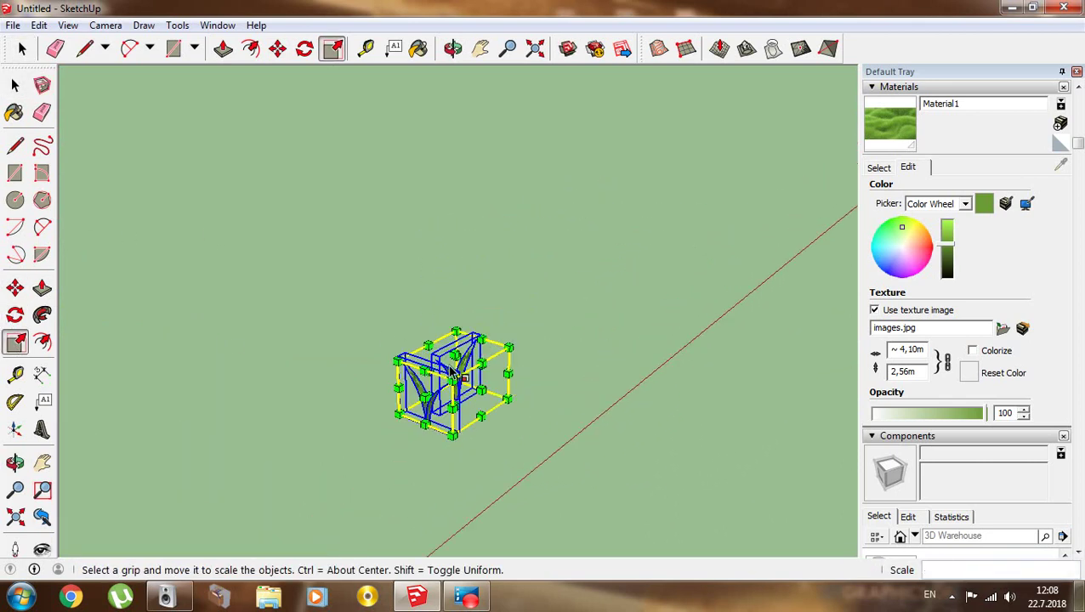
left_click_drag(450, 364, 453, 295)
scroll(574, 345, "down", 4)
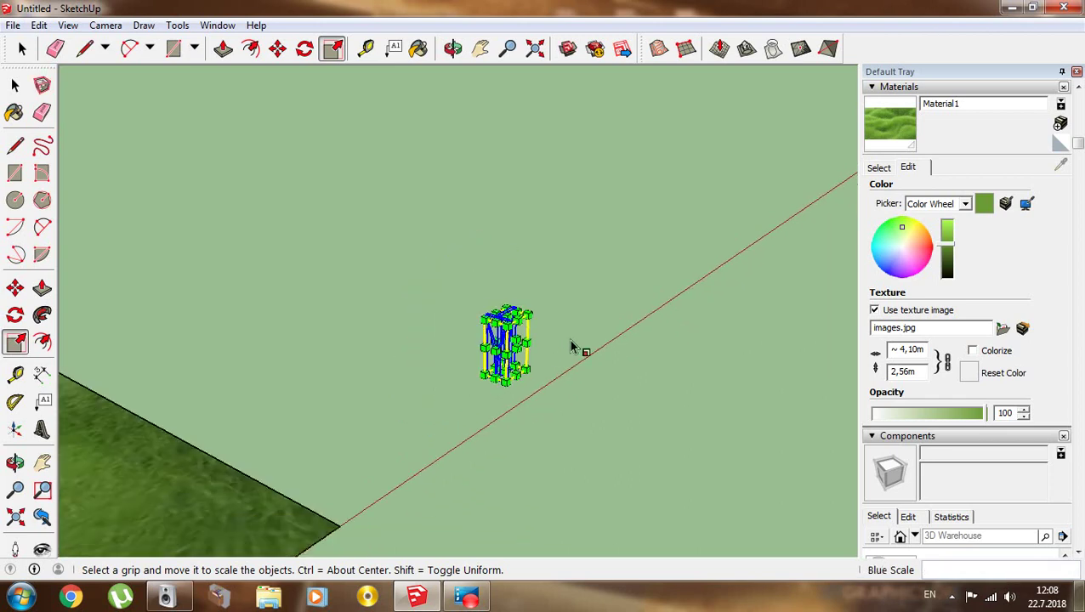
middle_click_drag(574, 399, 551, 326)
scroll(552, 331, "up", 2)
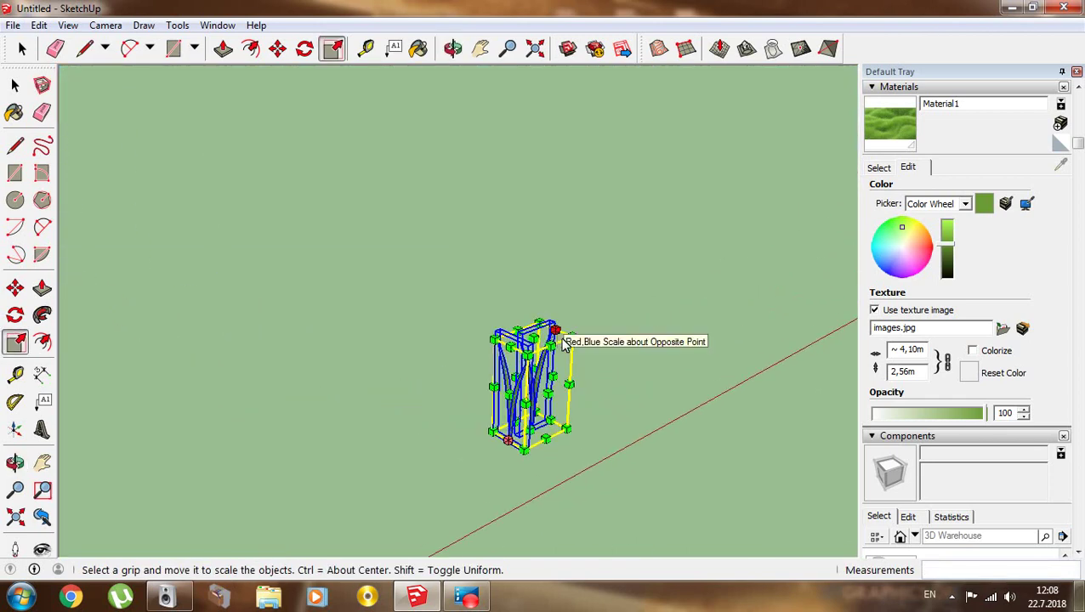
scroll(574, 343, "up", 2)
left_click_drag(578, 352, 501, 421)
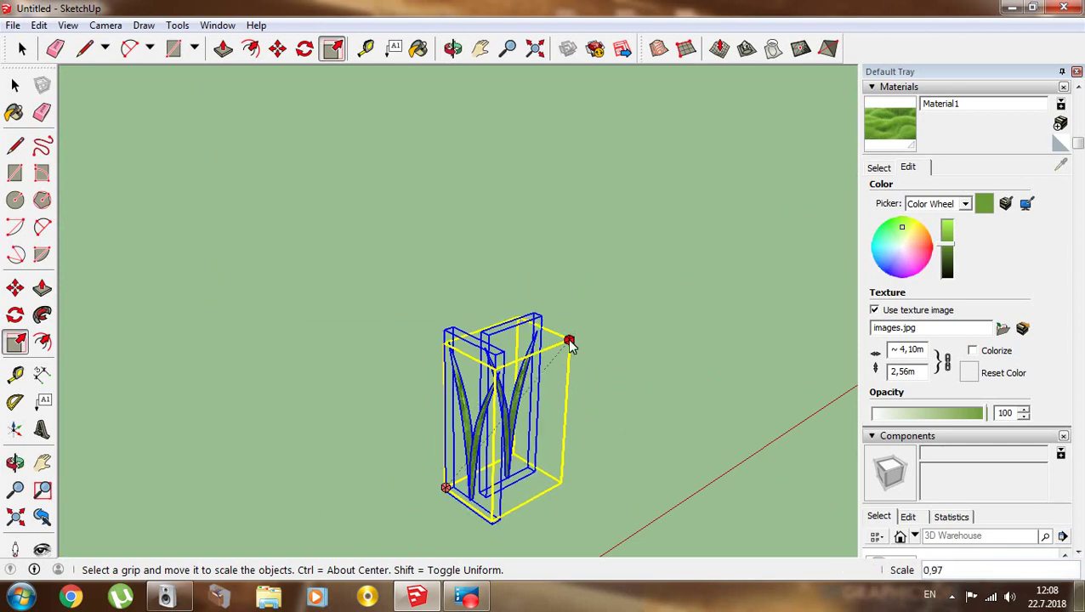
scroll(464, 427, "up", 2)
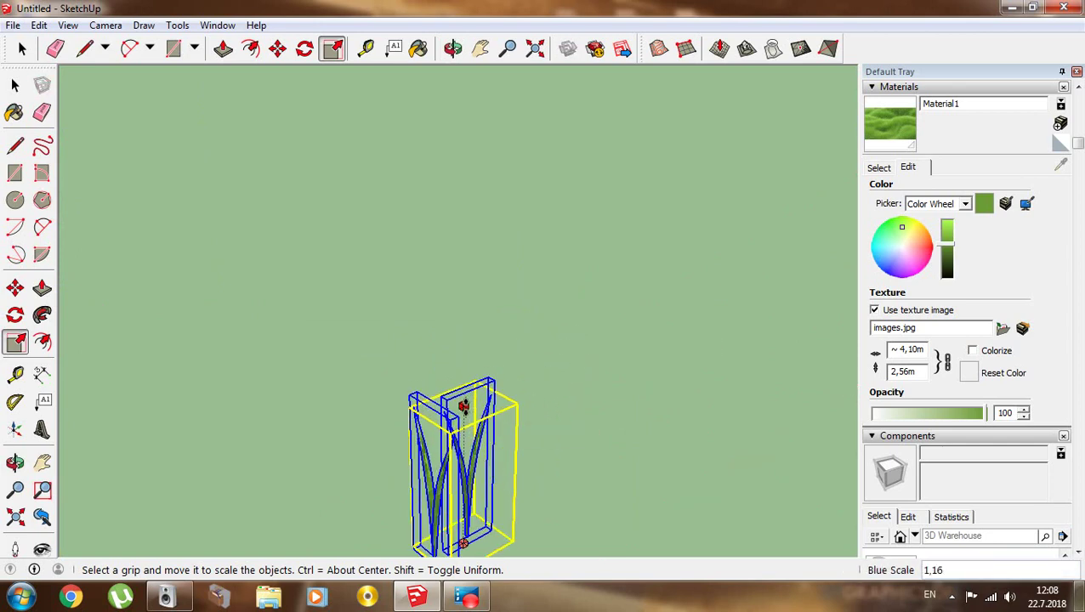
scroll(535, 401, "down", 2)
scroll(693, 380, "down", 2)
scroll(717, 364, "down", 3)
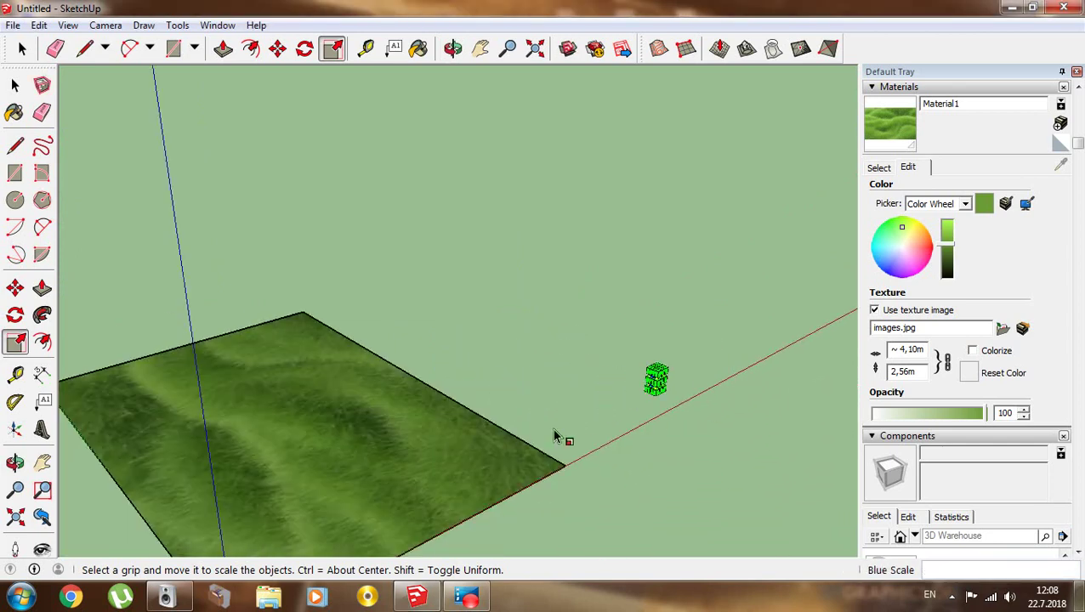
- Move the grass clump down onto the ground near its corner
left_click(14, 288)
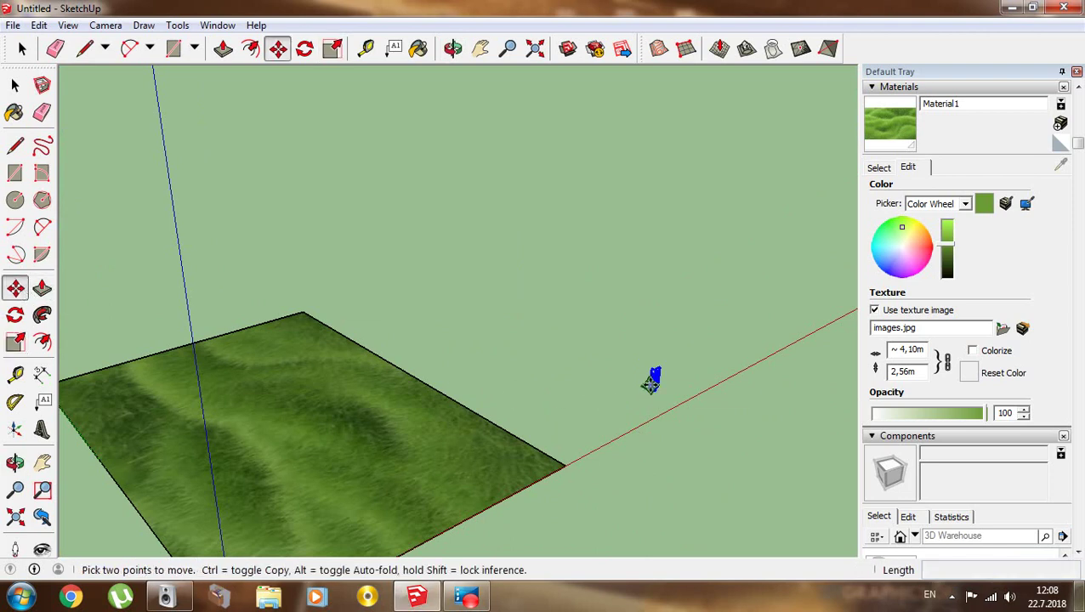
left_click(651, 383)
left_click(472, 449)
scroll(470, 462, "up", 2)
scroll(482, 459, "up", 2)
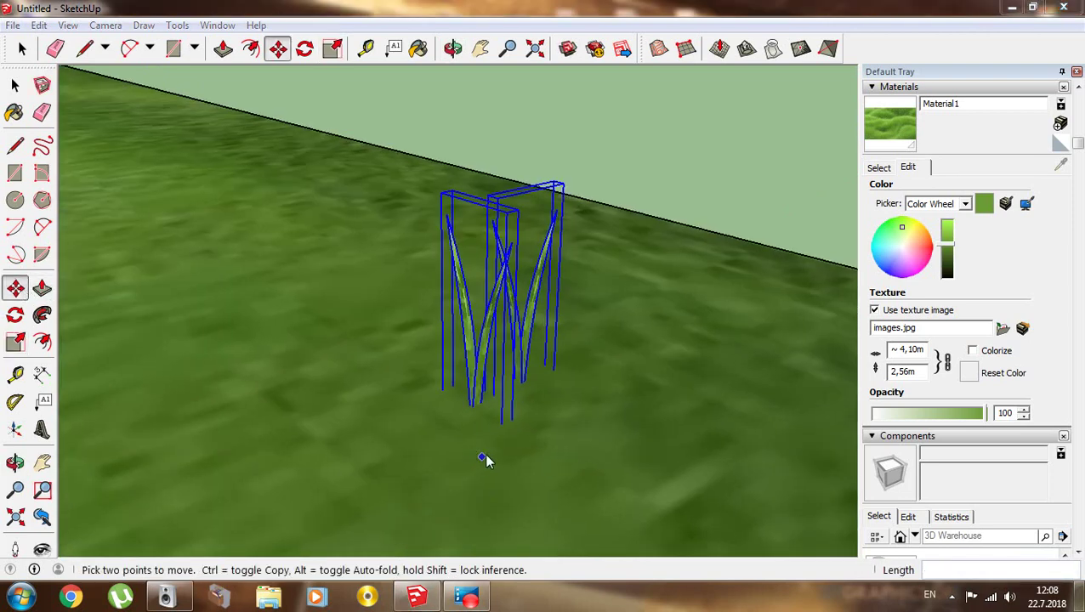
- Paste a copy of the clump beside the original on the grass plane
left_click(39, 24)
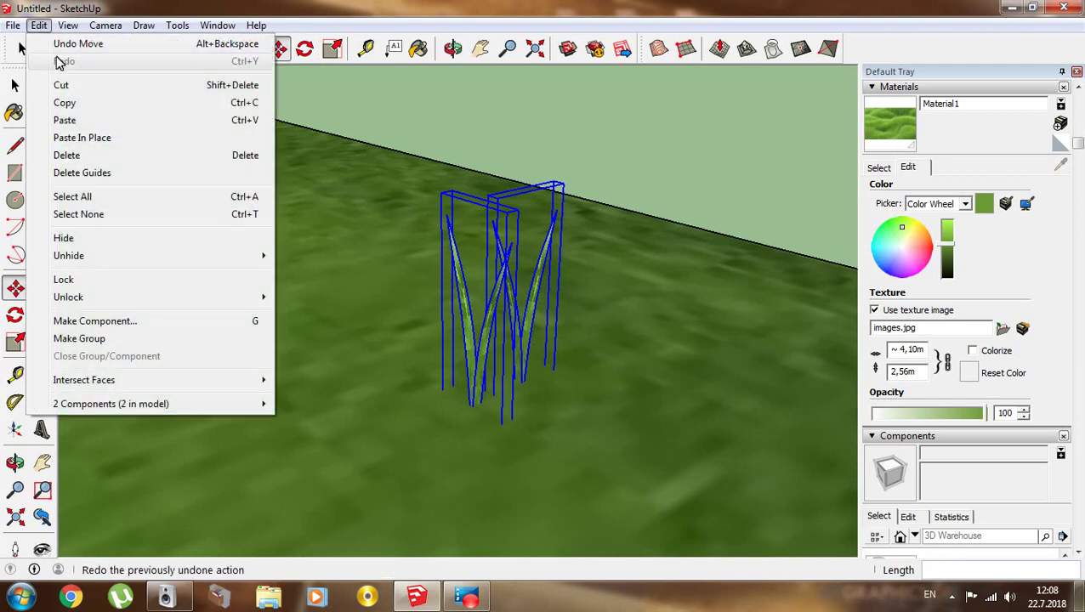
left_click(68, 120)
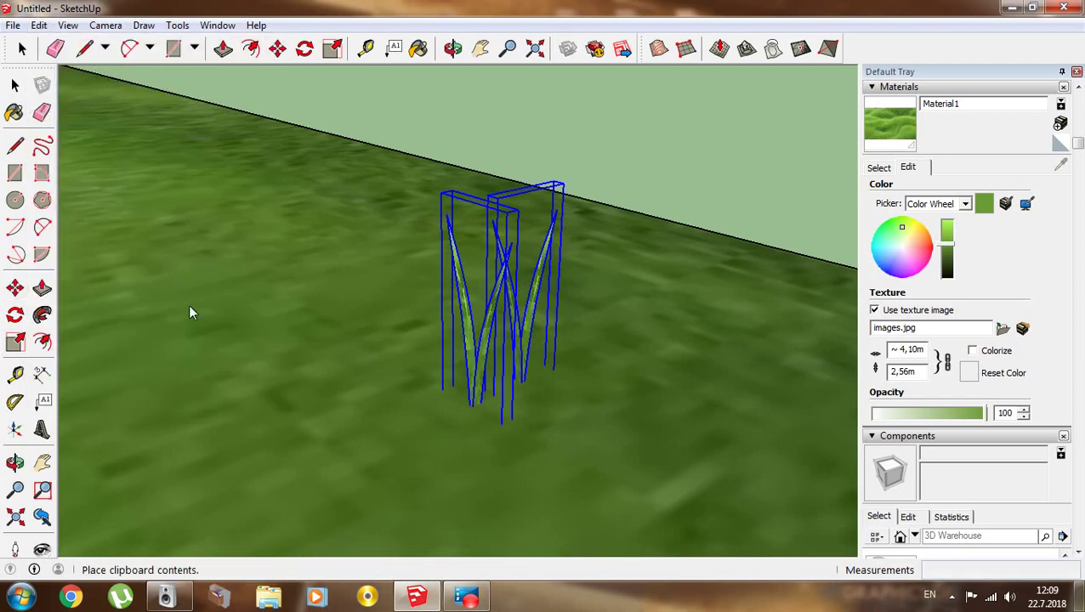
left_click(204, 221)
scroll(204, 221, "down", 5)
middle_click_drag(204, 222, 161, 226)
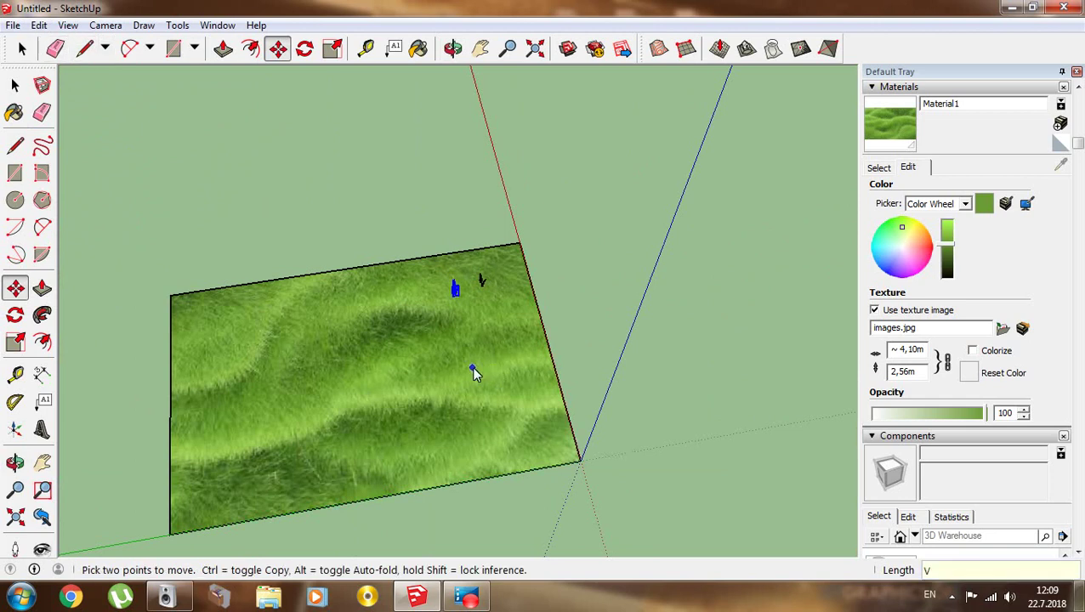
- Paste three clump copies at different spots on the grass
scroll(385, 374, "up", 2)
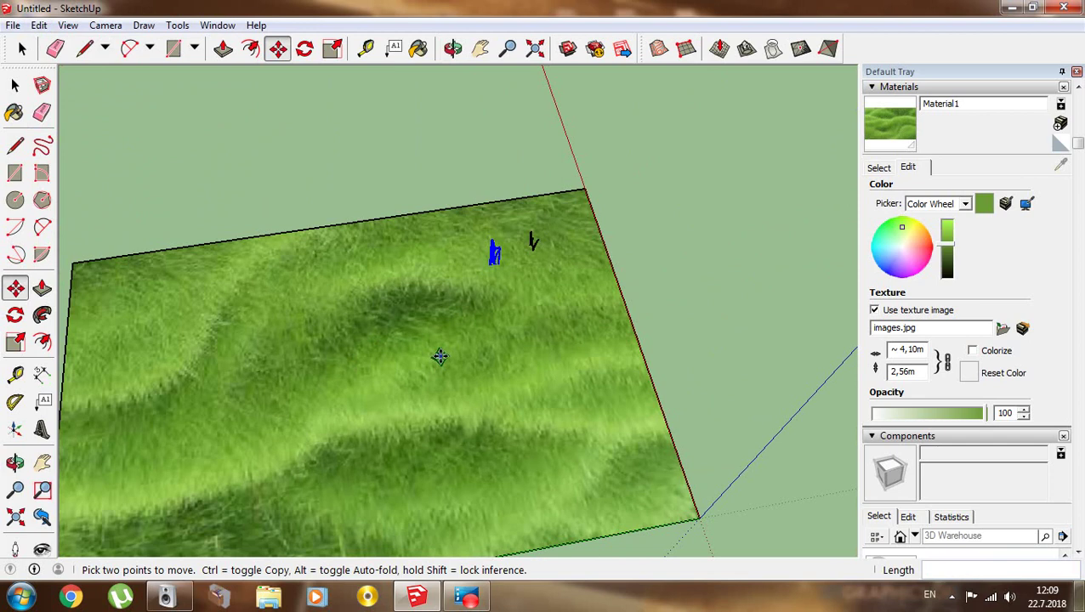
key("ctrl+v")
left_click(423, 333)
key("ctrl+v")
left_click(373, 391)
key("ctrl+v")
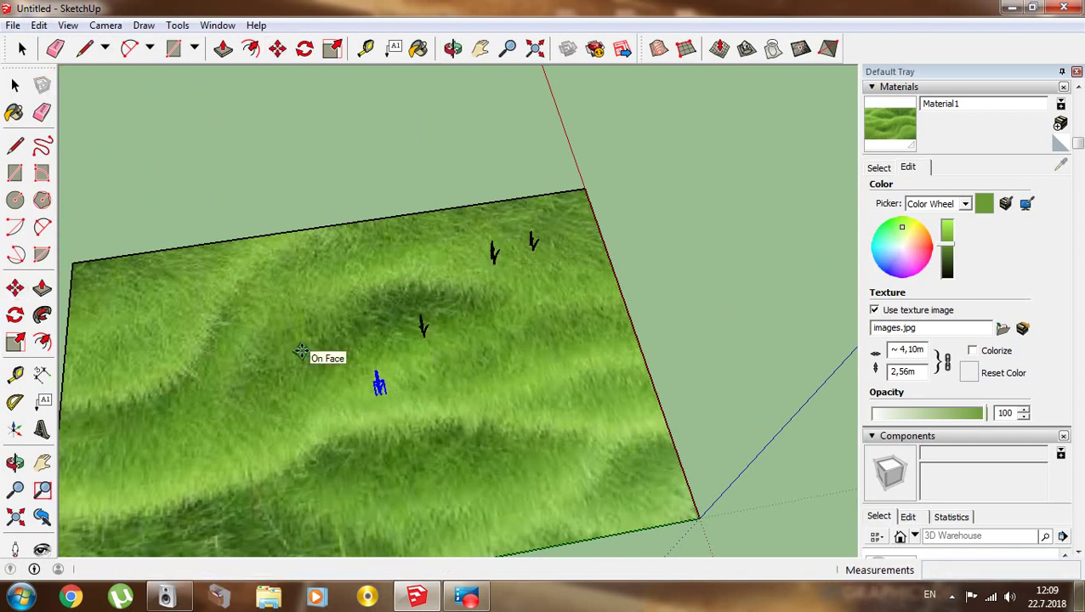
left_click(276, 379)
- Paste three more clump copies on the ground, then view the grass from low
key("ctrl+v")
left_click(302, 418)
key("ctrl+v")
left_click(316, 309)
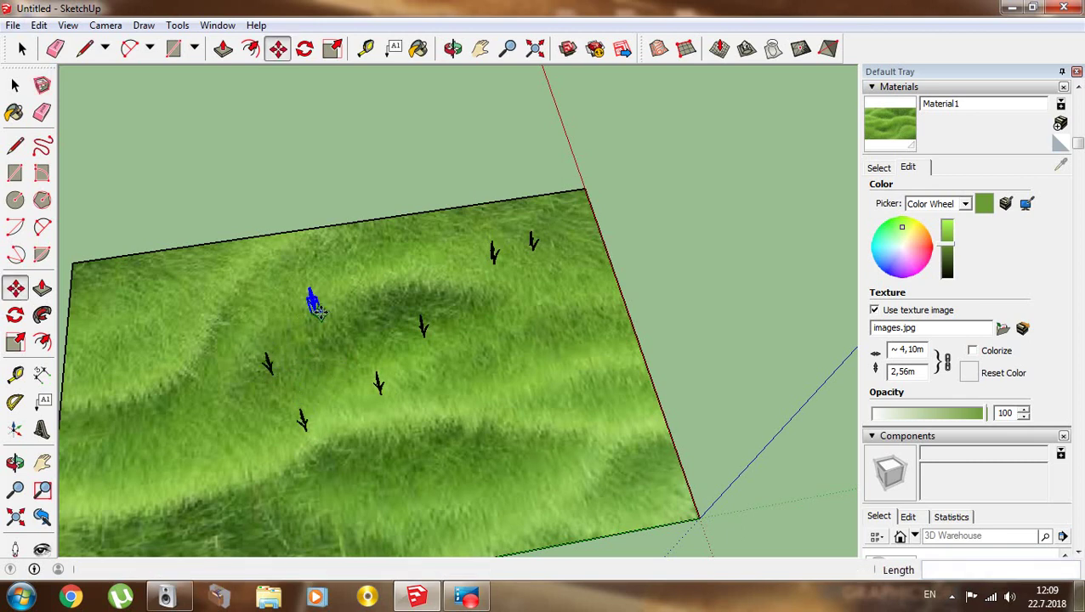
key("ctrl+v")
left_click(424, 425)
mouse_move(295, 452)
middle_mouse_down()
mouse_move(313, 460)
mouse_move(206, 442)
middle_mouse_up()
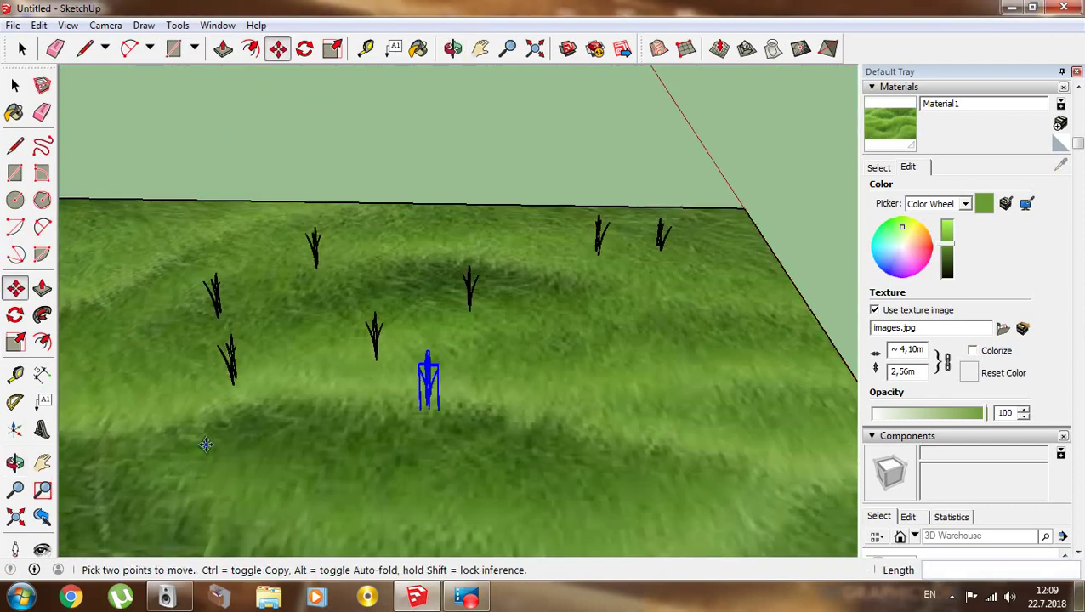
left_click(14, 85)
- Add more scattered clumps to the selection and copy them with Edit > Copy
scroll(221, 362, "up", 2)
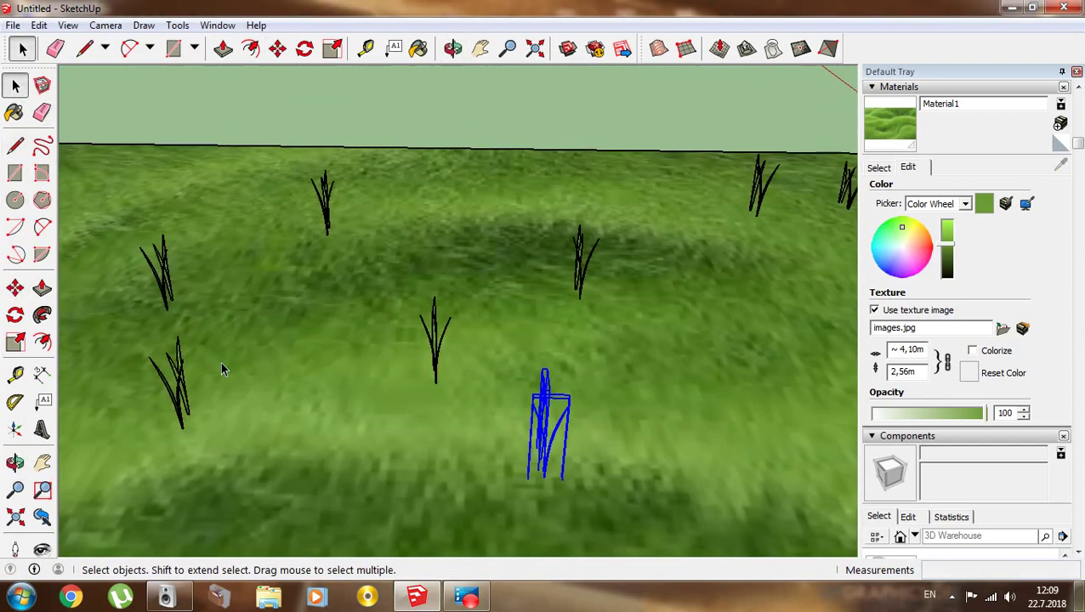
scroll(171, 402, "up", 2)
scroll(172, 402, "up", 1)
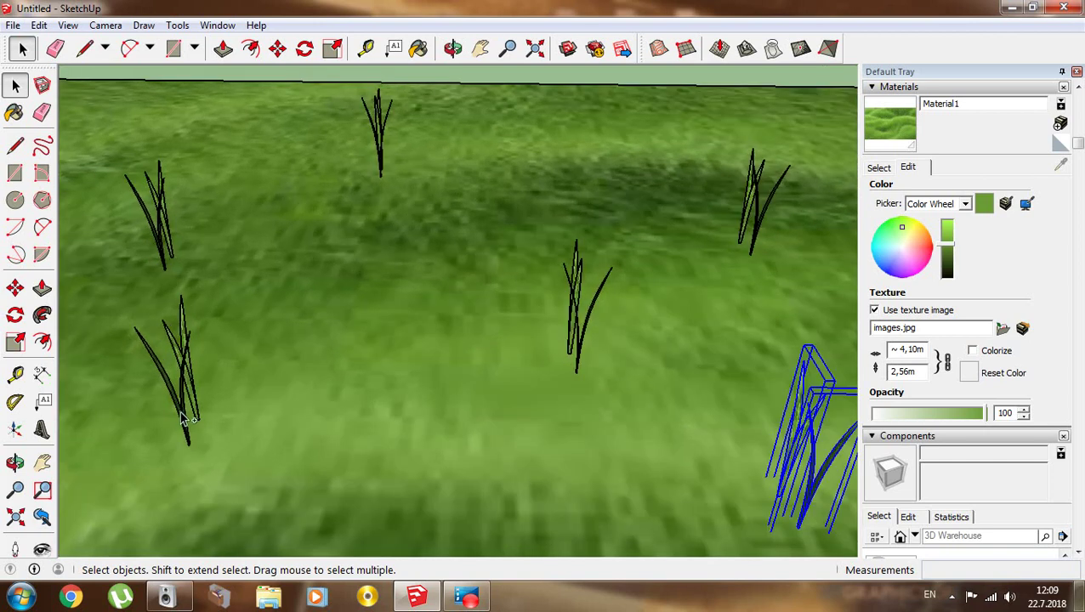
left_click(191, 399, "shift")
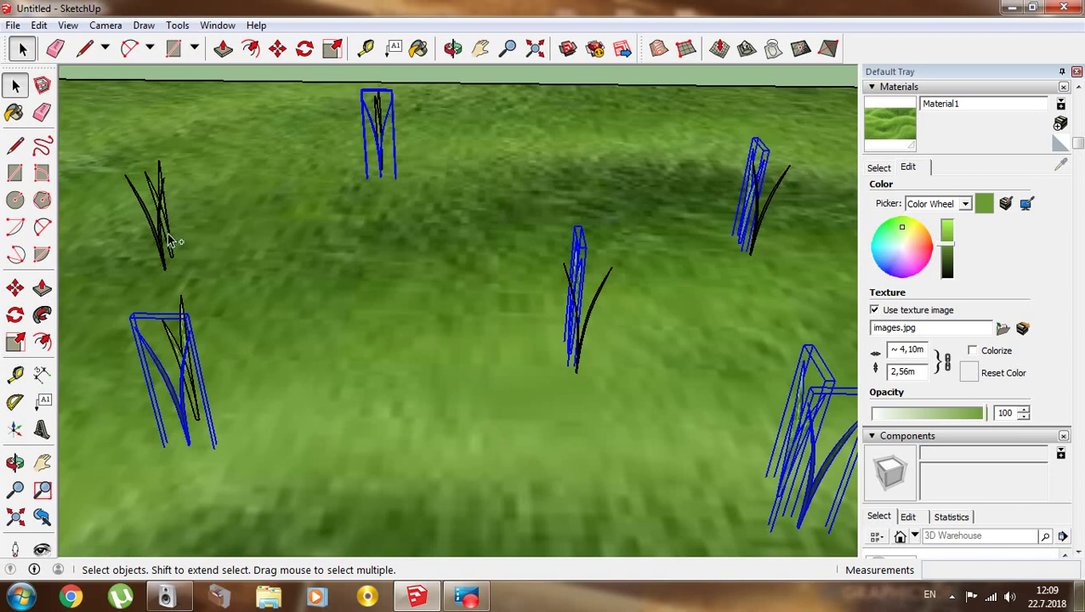
left_click(39, 25)
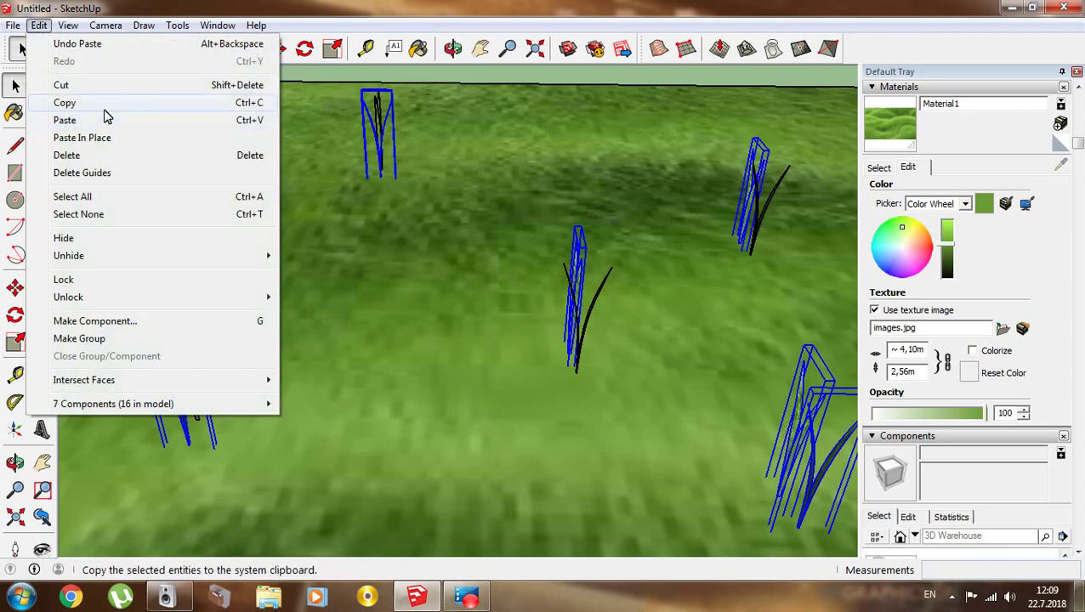
left_click(106, 102)
scroll(335, 259, "down", 5)
middle_click_drag(337, 266, 338, 329)
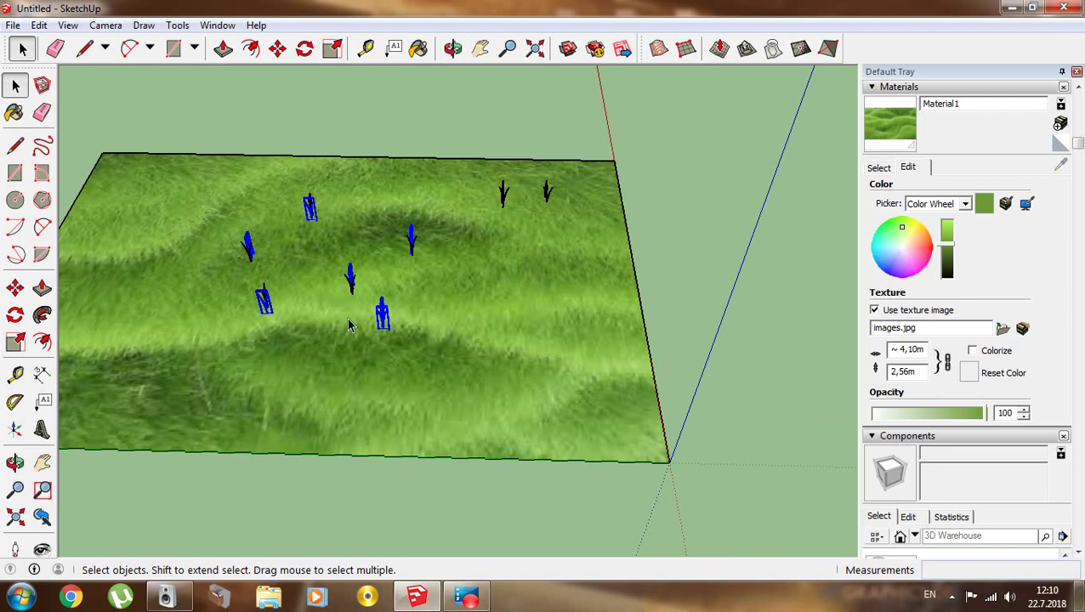
- Paste three sets of grass clumps onto the middle of the field
key("ctrl+v")
left_click(612, 417)
key("ctrl+v")
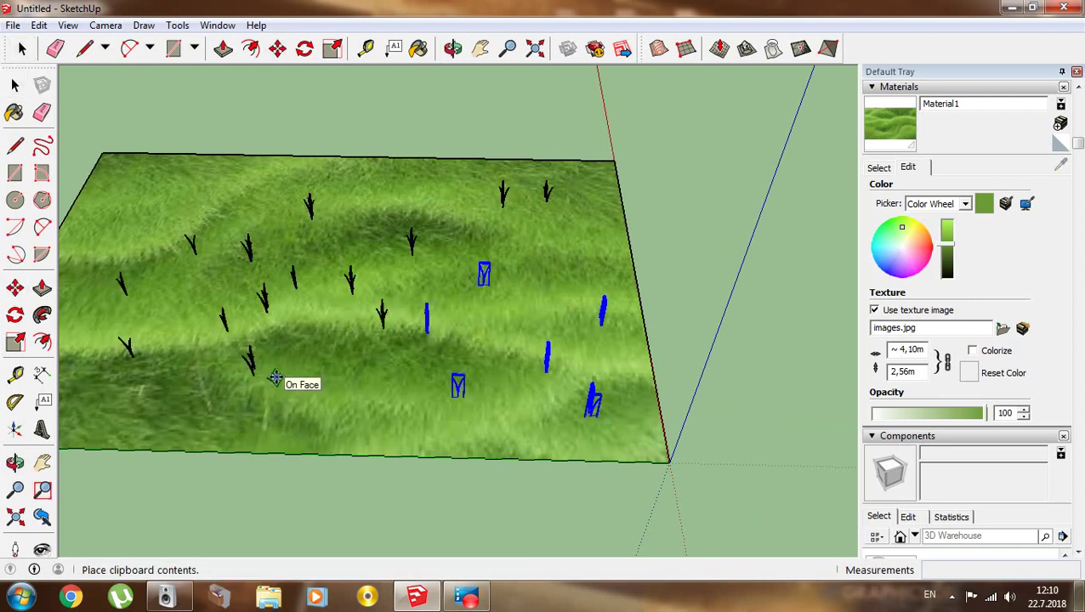
left_click(275, 379)
key("ctrl+v")
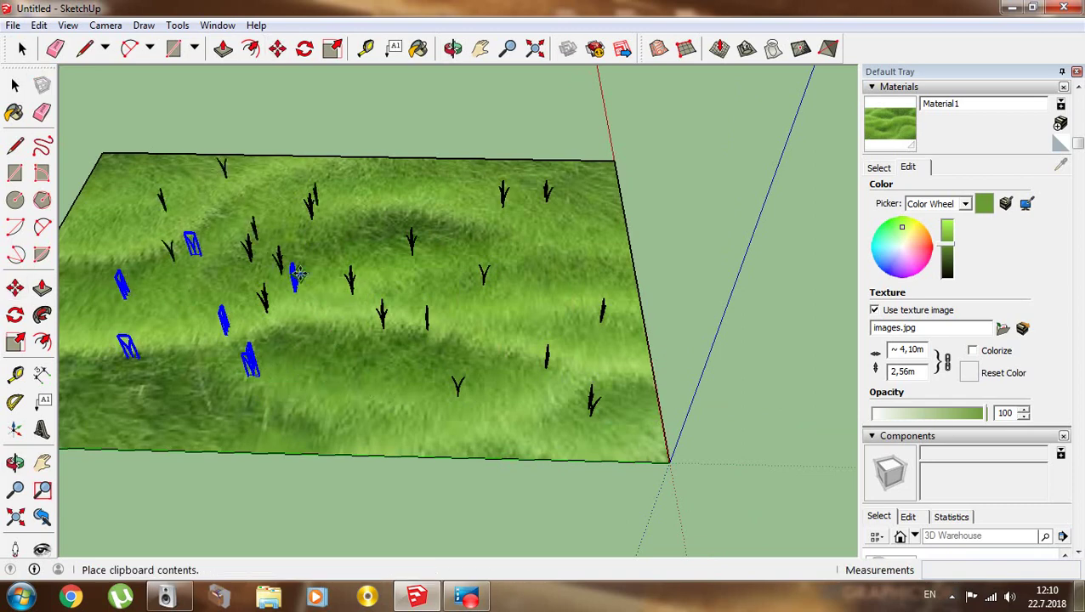
left_click(212, 302)
middle_click_drag(212, 303, 242, 471)
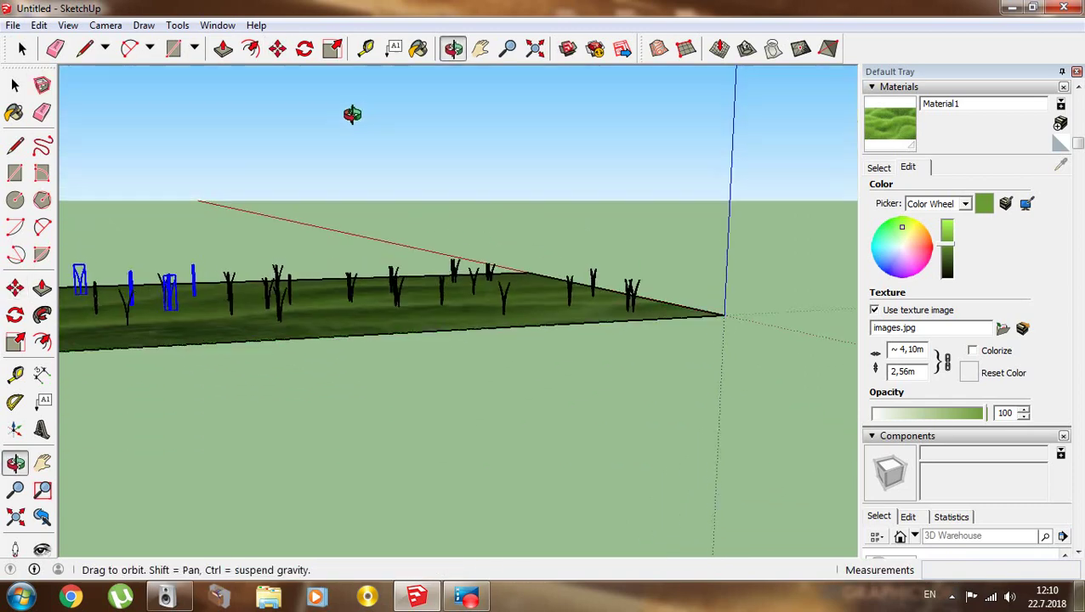
- Paste more clump sets toward the left side of the field
key("ctrl+v")
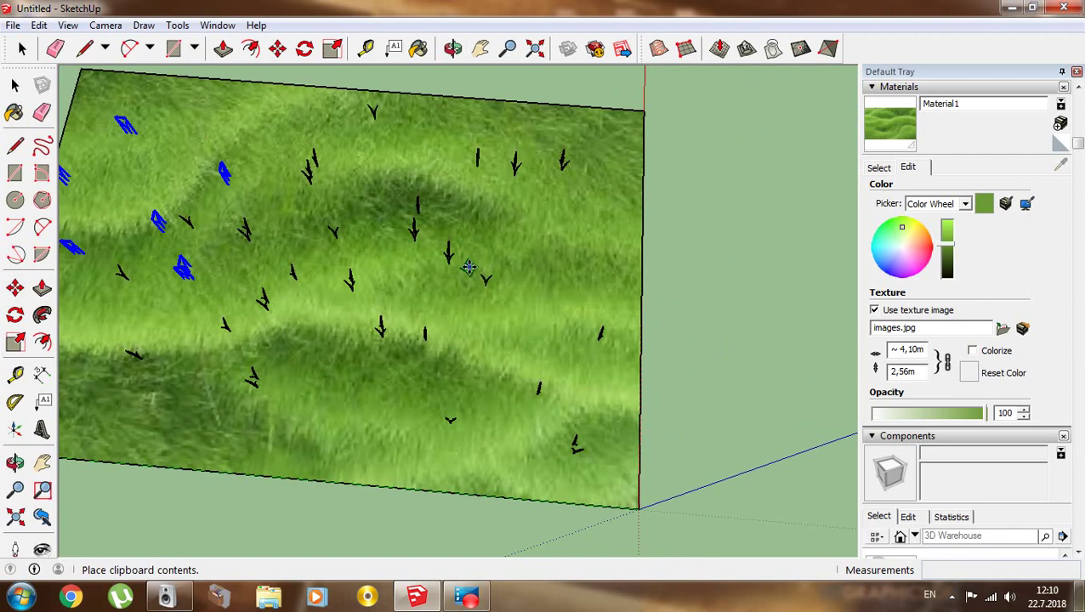
left_click(478, 262)
key("ctrl+v")
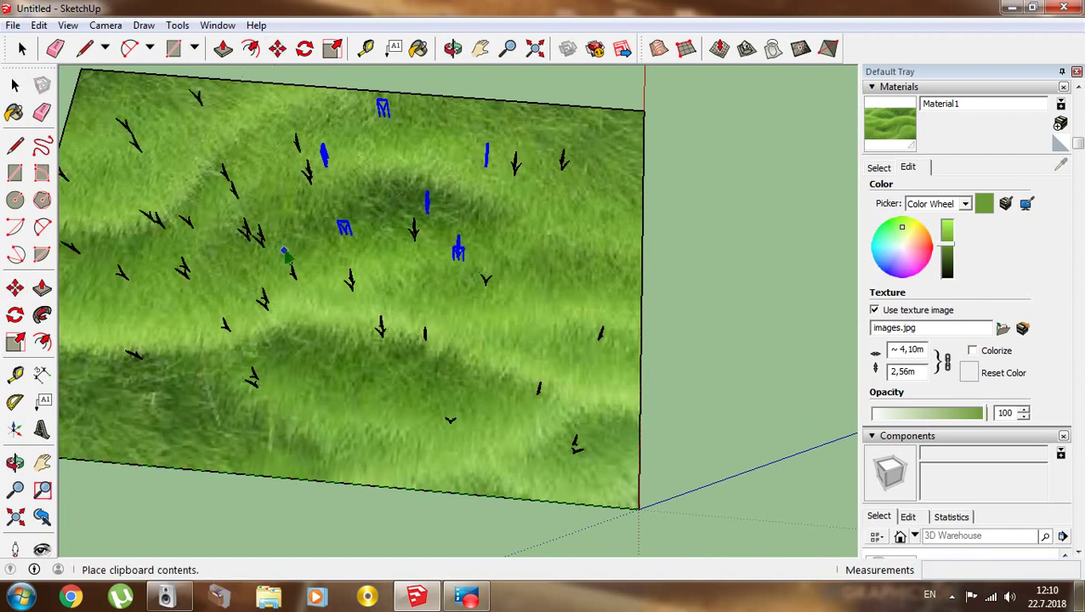
left_click(119, 255)
middle_click_drag(346, 327, 349, 248)
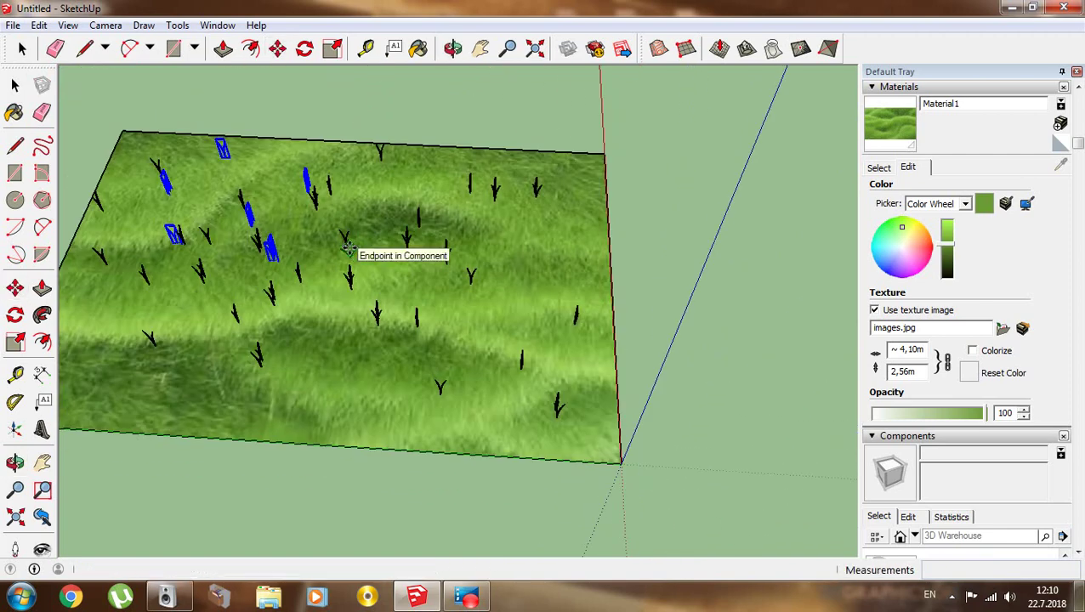
left_click(219, 383)
- Place five more pasted clump sets across the nearer ground
key("ctrl+v")
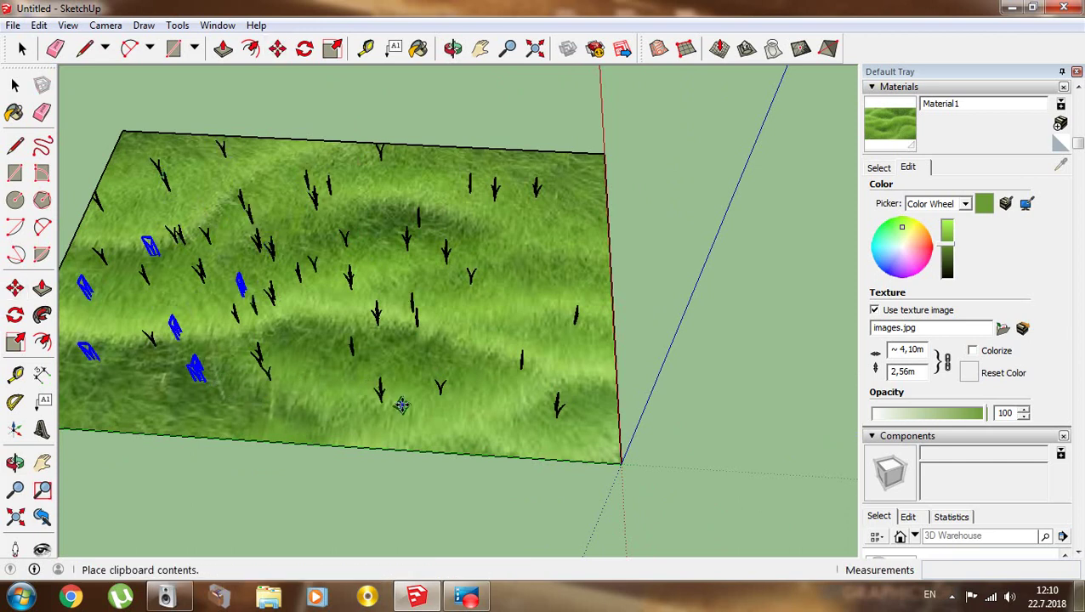
left_click(396, 408)
key("ctrl+v")
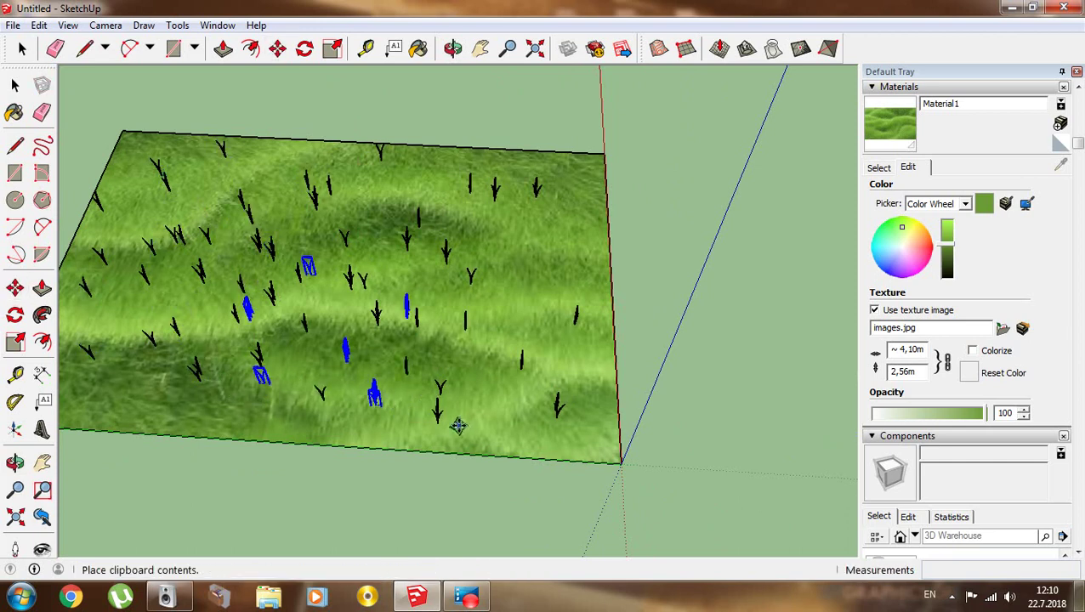
left_click(458, 425)
key("ctrl+v")
left_click(531, 356)
key("ctrl+v")
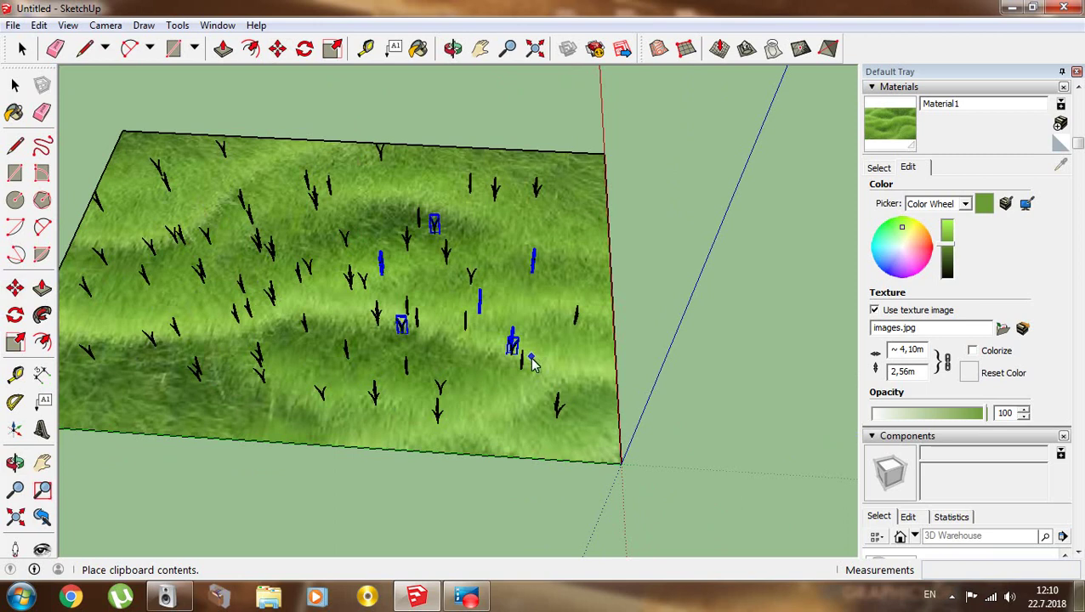
left_click(531, 414)
key("ctrl+v")
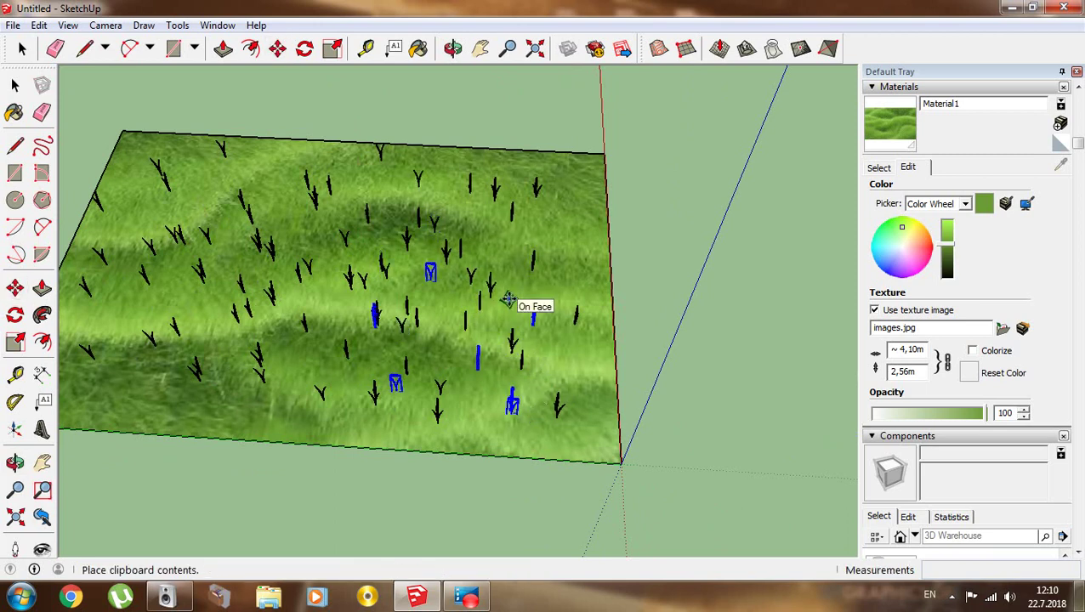
left_click(509, 298)
- Fill remaining gaps in the field with three more pasted clump sets
key("ctrl+v")
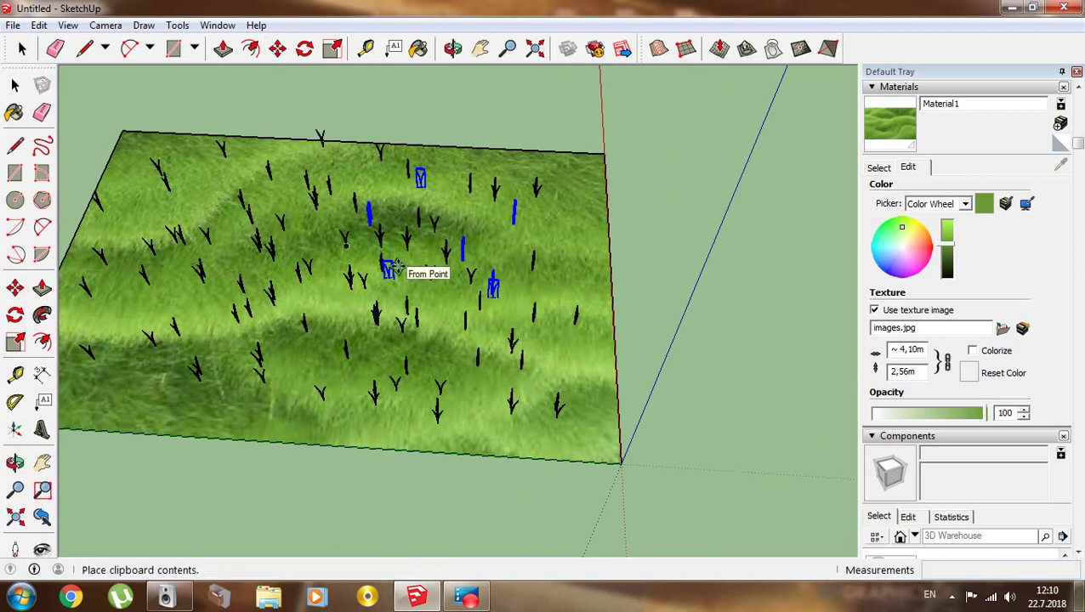
mouse_move(399, 270)
middle_mouse_down()
mouse_move(443, 24)
mouse_move(334, 271)
middle_mouse_up()
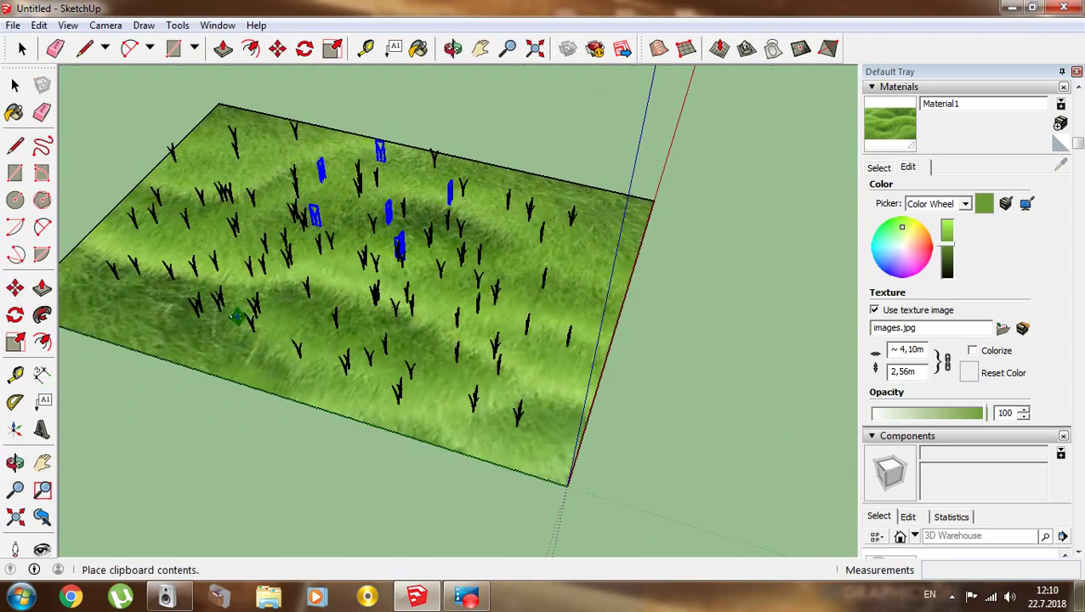
left_click(227, 299)
key("ctrl+v")
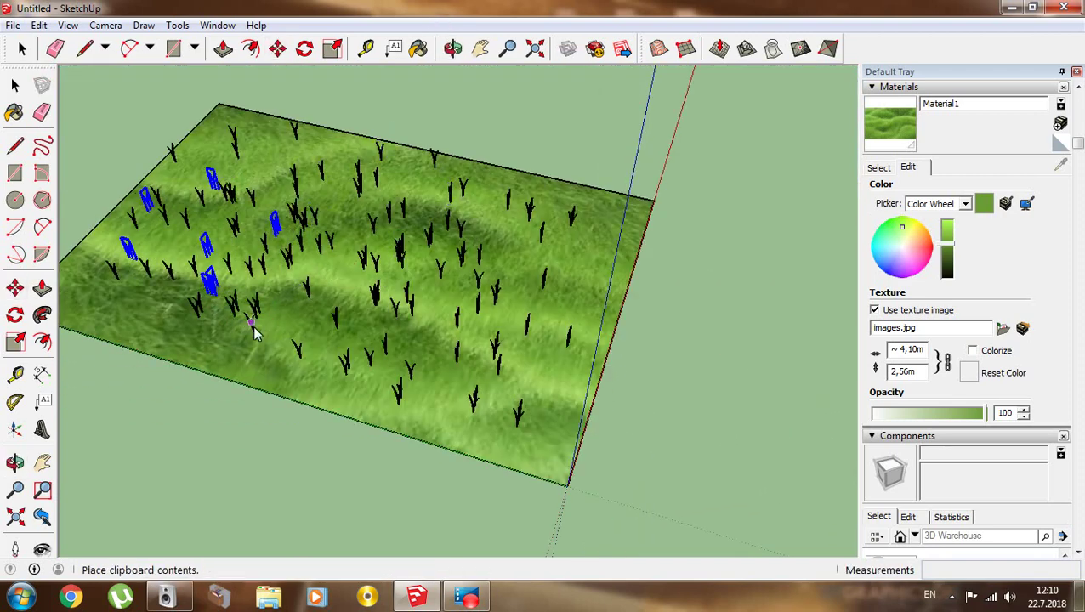
left_click(241, 366)
key("ctrl+v")
left_click(350, 408)
key("ctrl+v")
middle_click_drag(423, 432, 448, 399)
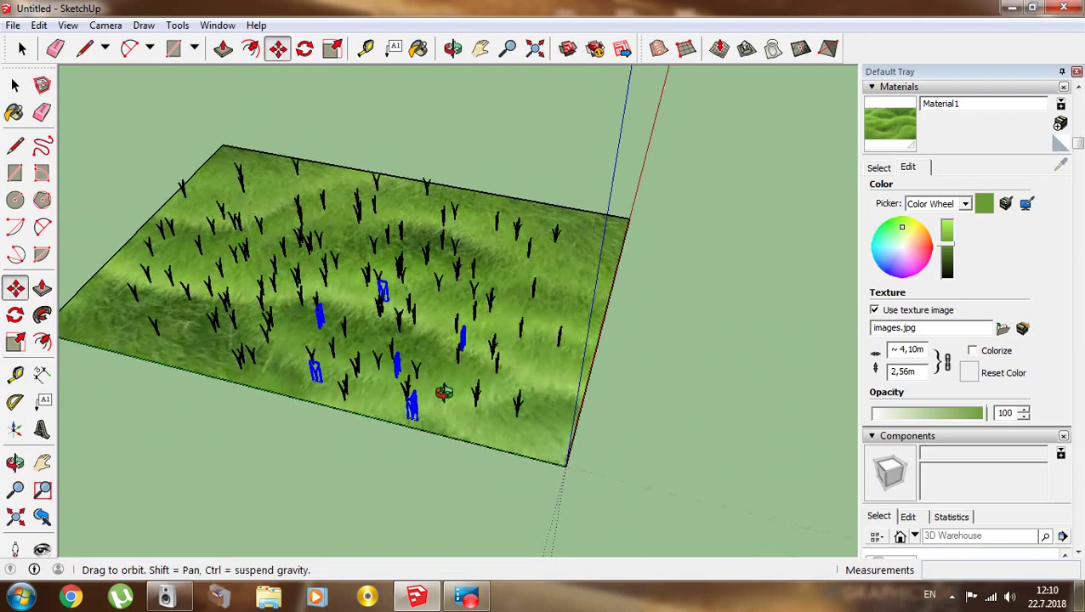
- Place pasted clump sets near the left and right edges of the field
left_click(187, 362)
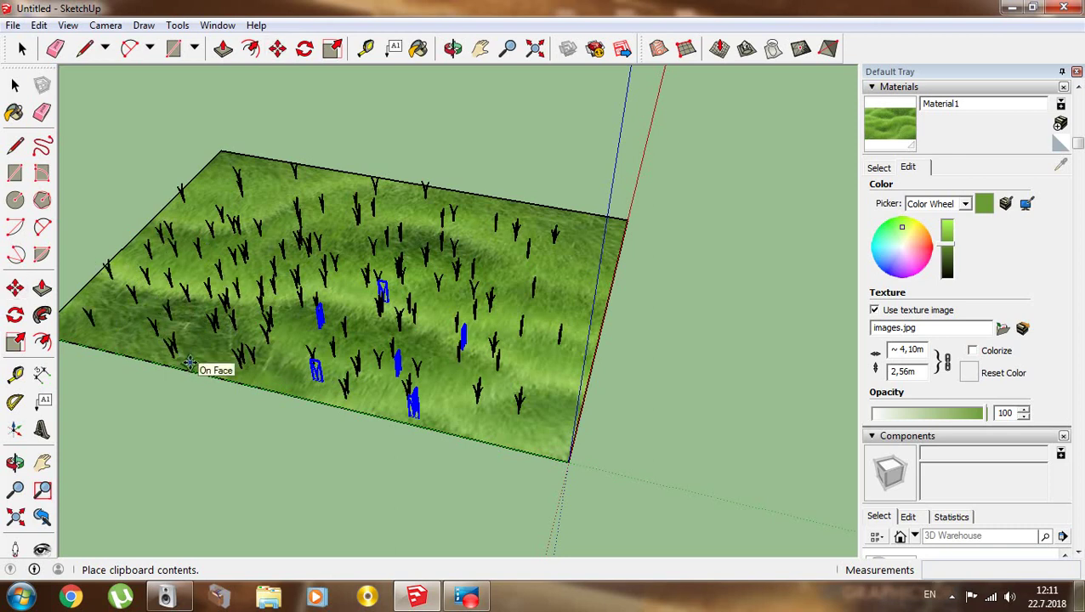
key("ctrl+v")
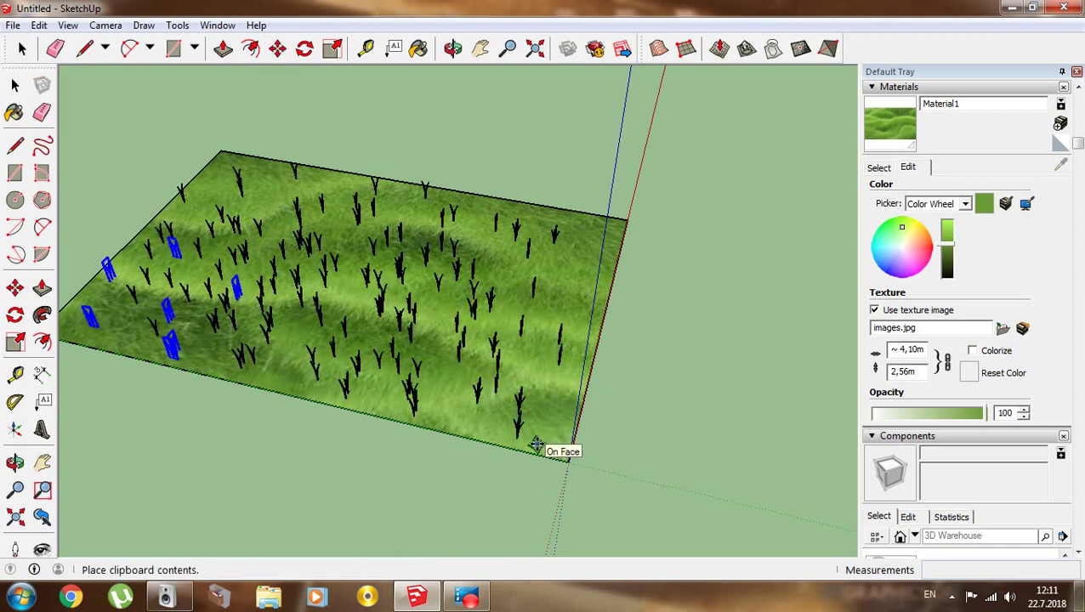
left_click(581, 343)
key("ctrl+v")
- Place the pasted grass clumps, then undo that last paste
middle_click_drag(578, 313, 431, 374)
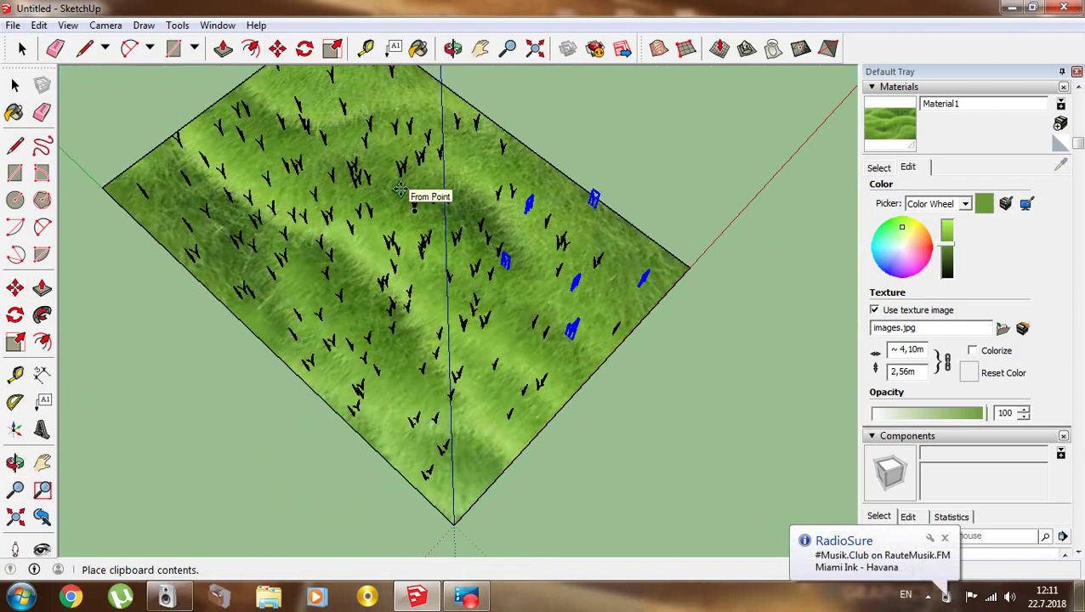
left_click(421, 193)
middle_click_drag(363, 338, 361, 246)
left_click(38, 25)
left_click(51, 41)
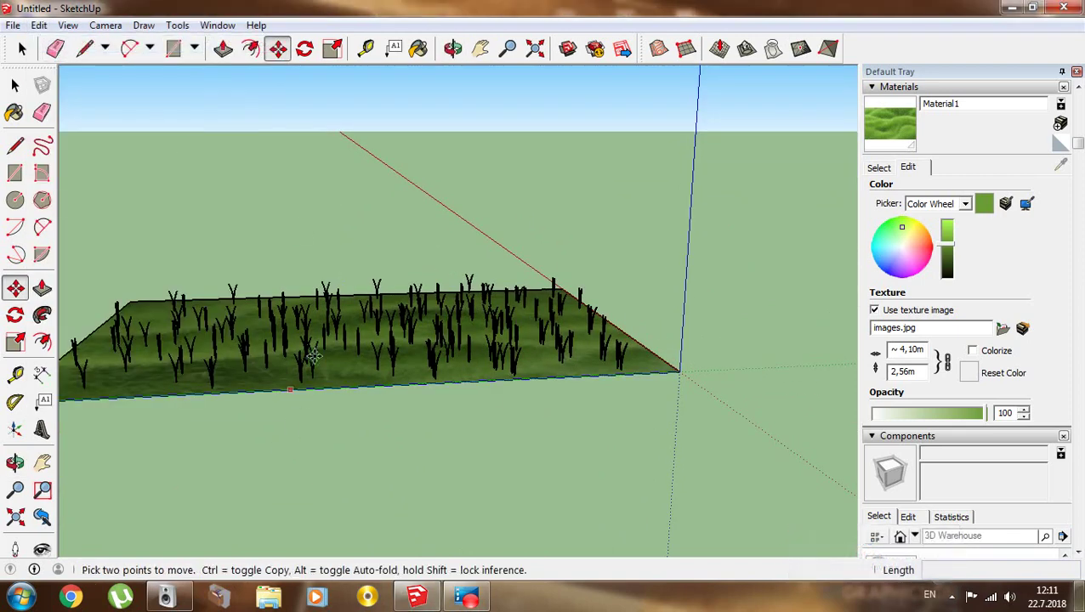
- Paste the grass clumps again and set them on the ground
middle_click_drag(306, 366, 310, 472)
key("ctrl+v")
left_click(291, 272)
mouse_move(357, 306)
middle_mouse_down()
mouse_move(419, 230)
mouse_move(368, 349)
middle_mouse_up()
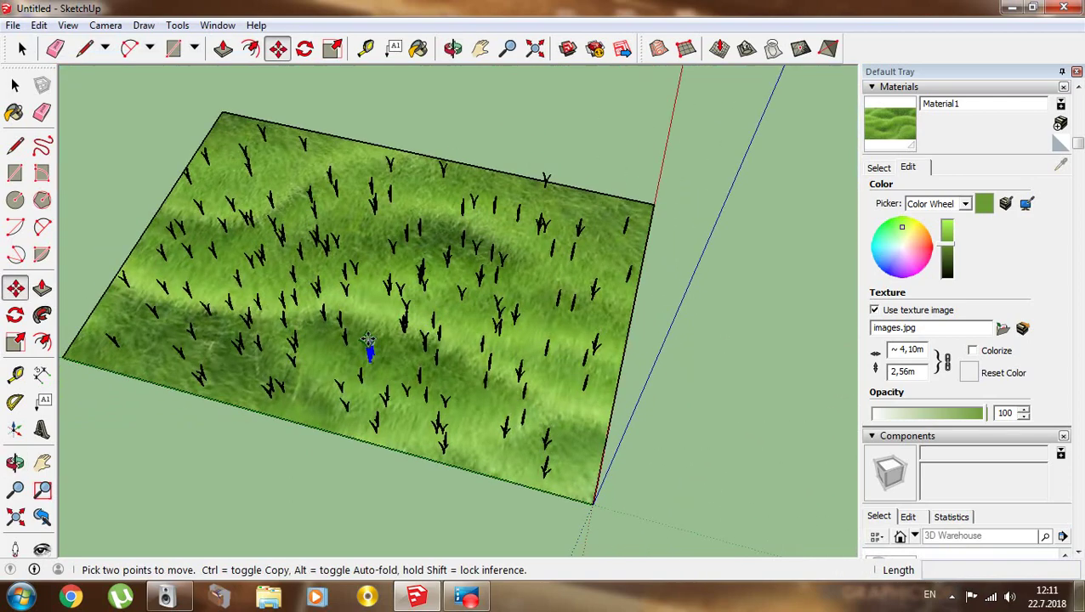
middle_click_drag(547, 323, 306, 294)
left_click(306, 293)
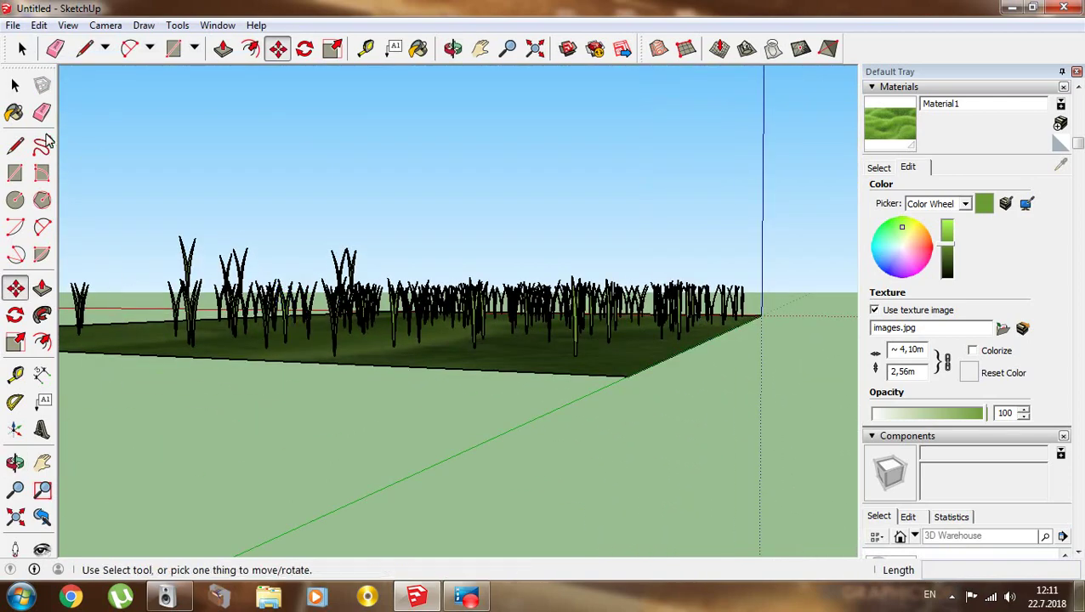
- Select a floating grass clump up close and begin moving it onto the ground
key("space")
scroll(162, 232, "up", 5)
left_click(145, 208)
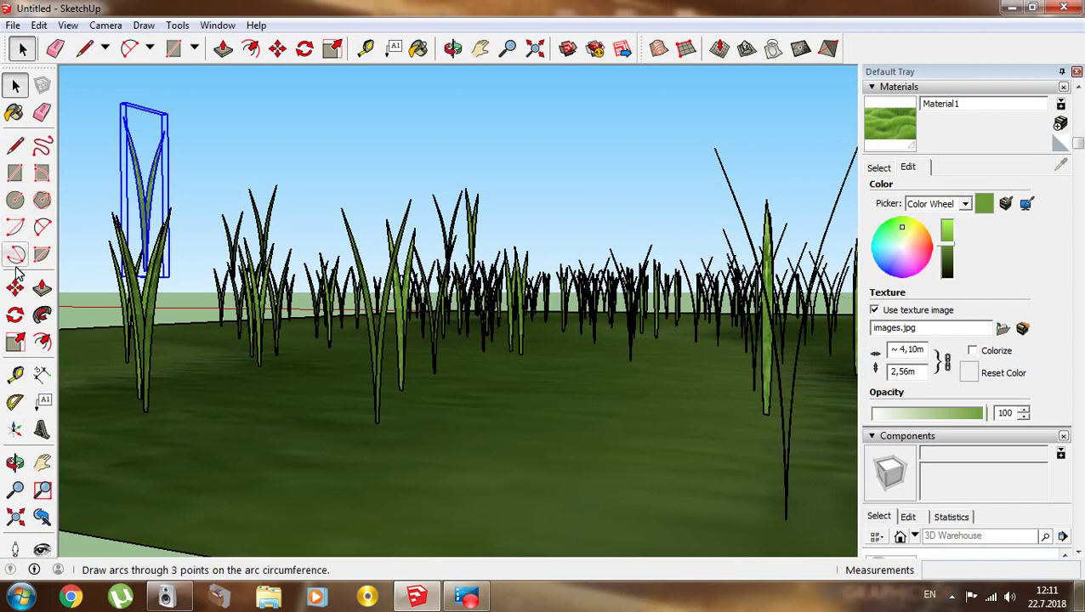
left_click(14, 287)
left_click(166, 204)
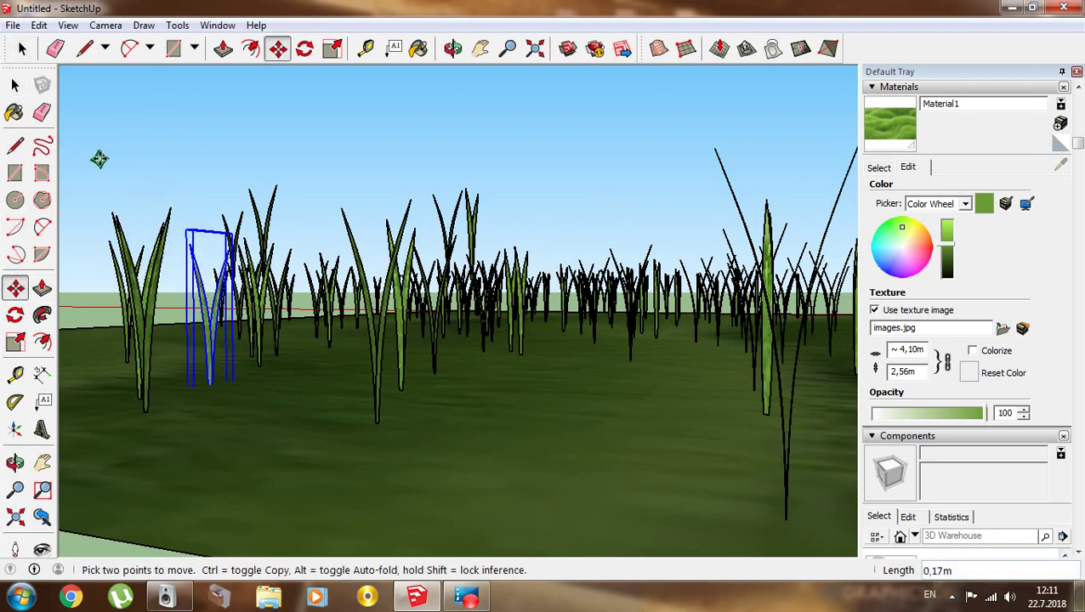
left_click(15, 85)
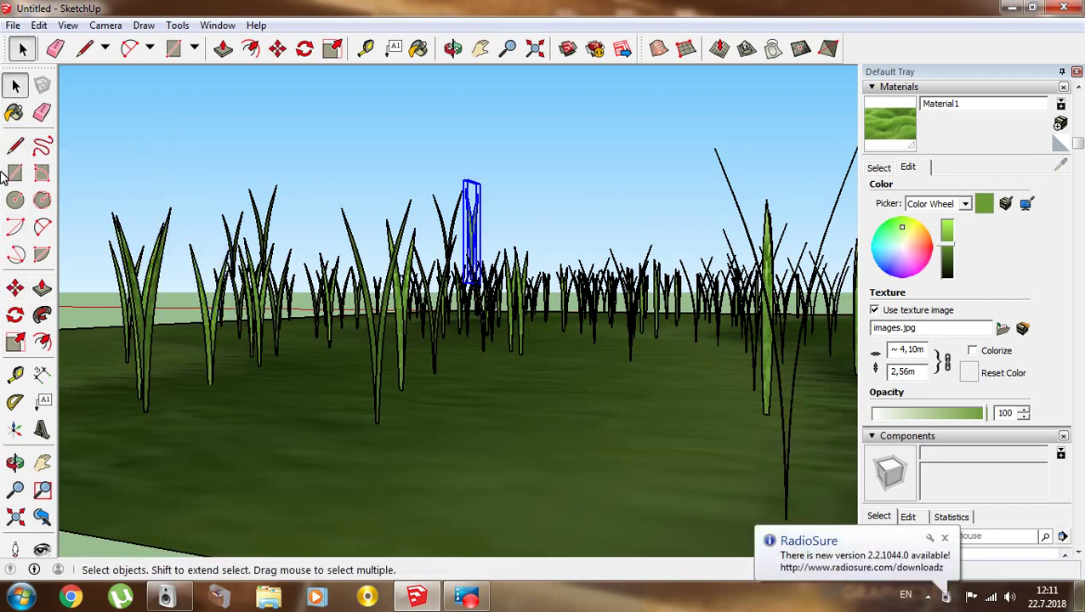
left_click(14, 287)
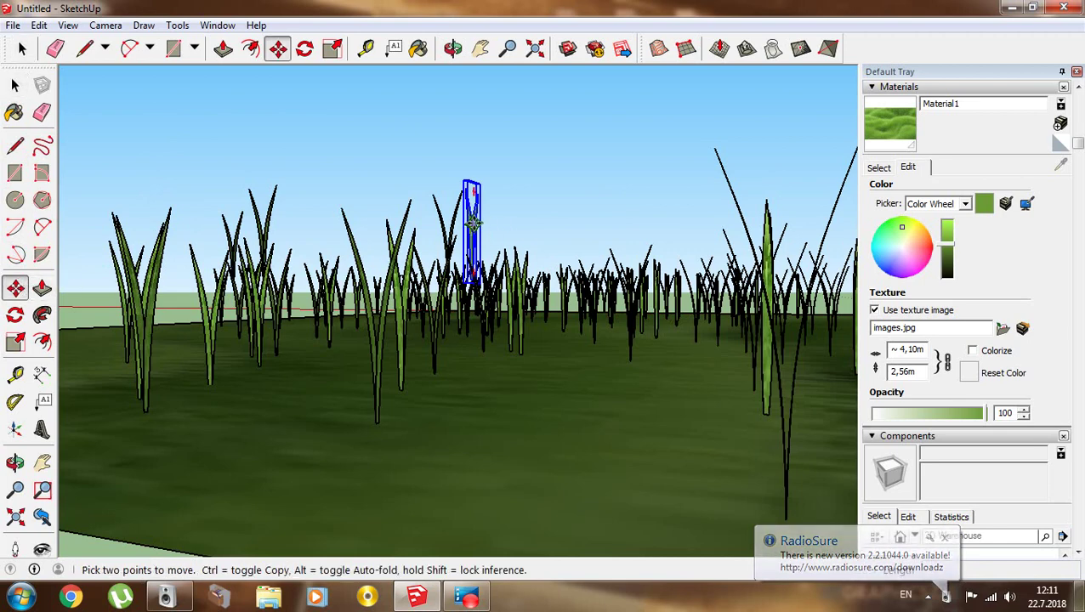
- Stretch a grass clump near the centre about 1.61 times taller
left_click(471, 223)
middle_click_drag(472, 271, 448, 368)
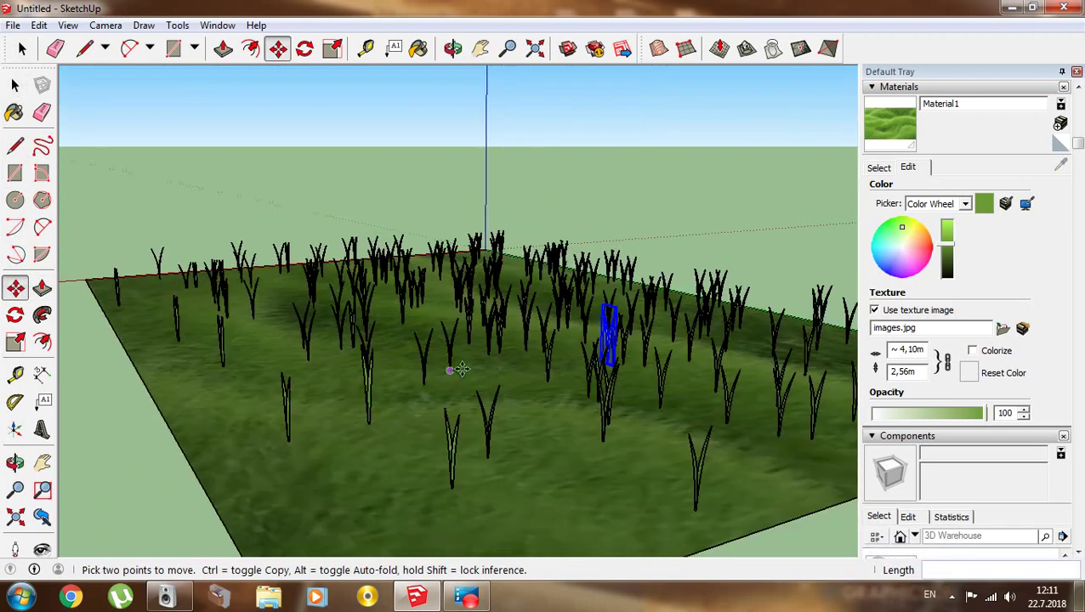
left_click(14, 85)
left_click(561, 318)
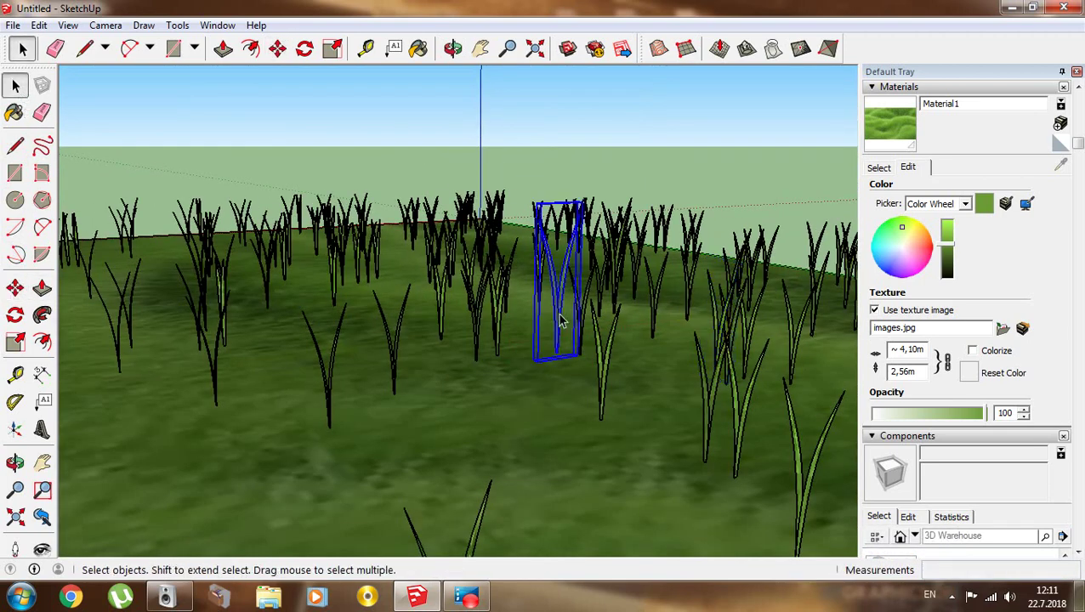
left_click(15, 342)
scroll(544, 387, "up", 3)
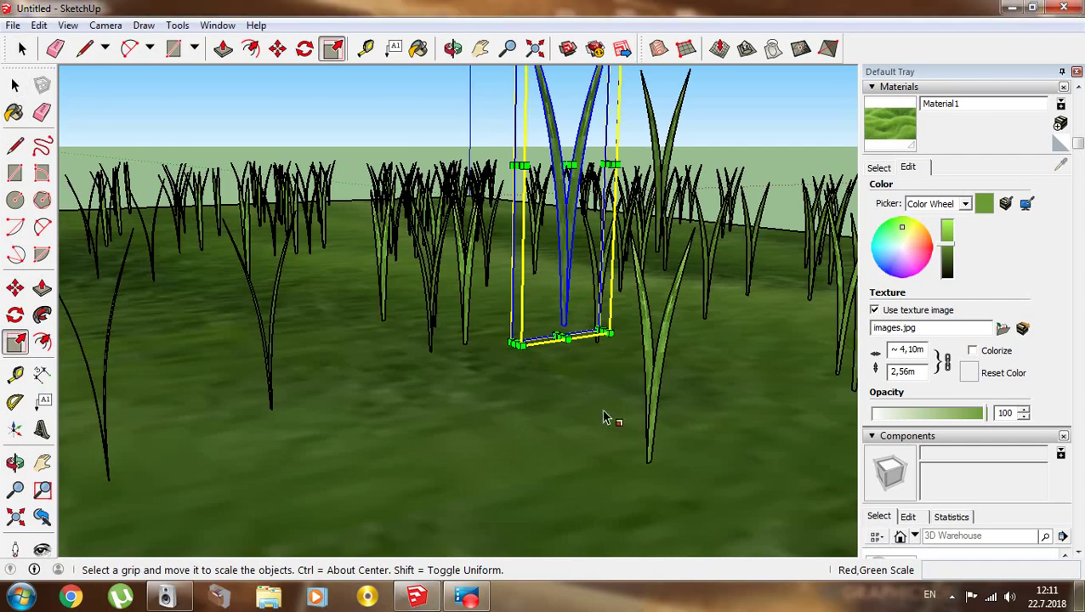
middle_click_drag(610, 420, 662, 465)
left_click_drag(654, 487, 329, 476)
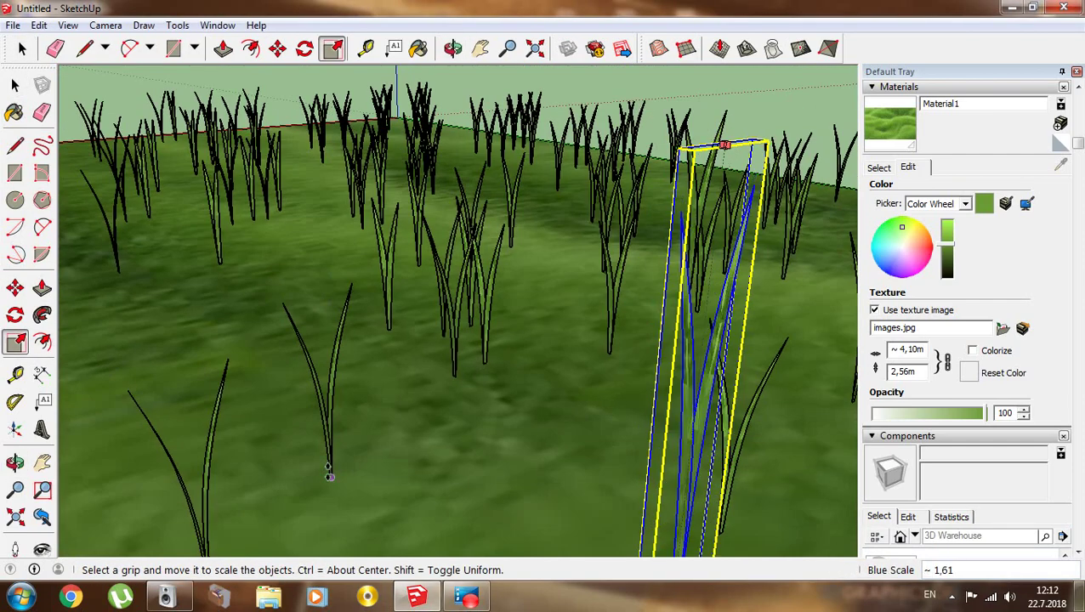
scroll(516, 467, "down", 3)
- Scale a second tall grass clump much larger, seen from eye level
middle_click_drag(516, 468, 375, 435)
left_click(14, 85)
mouse_move(505, 311)
middle_mouse_down()
mouse_move(474, 310)
mouse_move(368, 161)
middle_mouse_up()
left_click(367, 158)
left_click(15, 342)
middle_click_drag(274, 400, 598, 411)
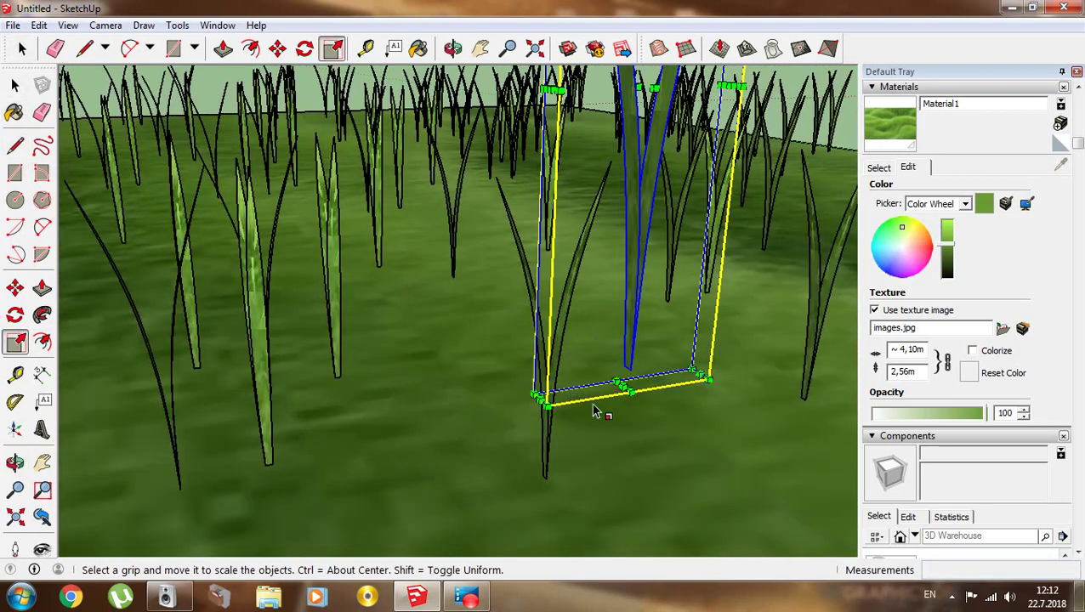
left_click_drag(602, 410, 280, 464)
scroll(269, 468, "down", 5)
mouse_move(269, 469)
middle_mouse_down()
mouse_move(496, 496)
mouse_move(274, 435)
middle_mouse_up()
mouse_move(561, 366)
middle_mouse_down()
mouse_move(583, 391)
mouse_move(612, 400)
middle_mouse_up()
- Stretch another grass blade about 1.62 times taller
left_click(15, 85)
left_click(345, 245)
left_click(16, 341)
scroll(345, 327, "up", 2)
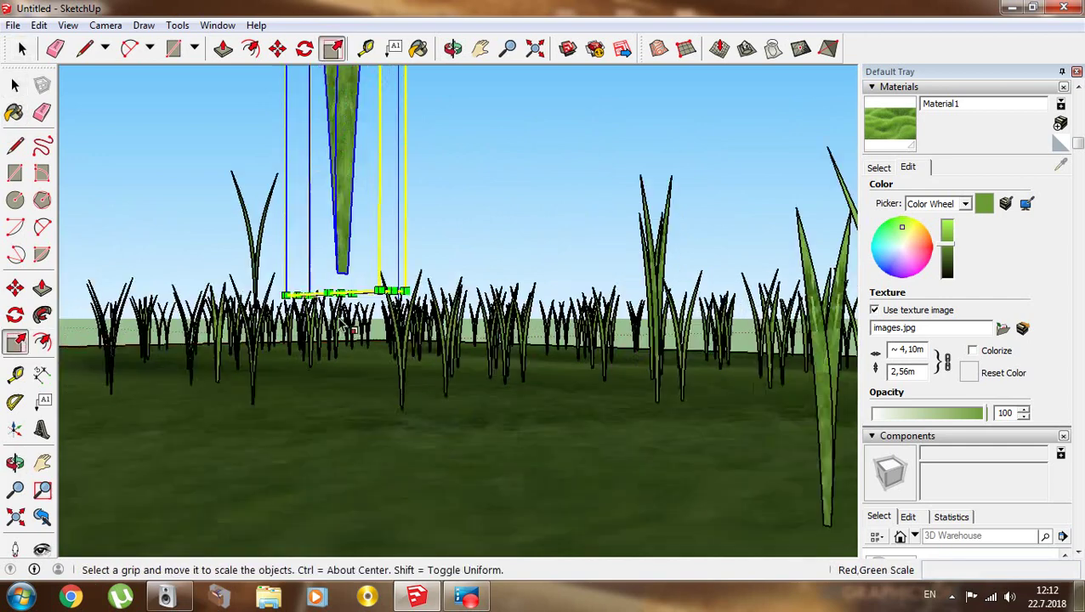
scroll(342, 326, "up", 2)
left_click_drag(351, 191, 232, 426)
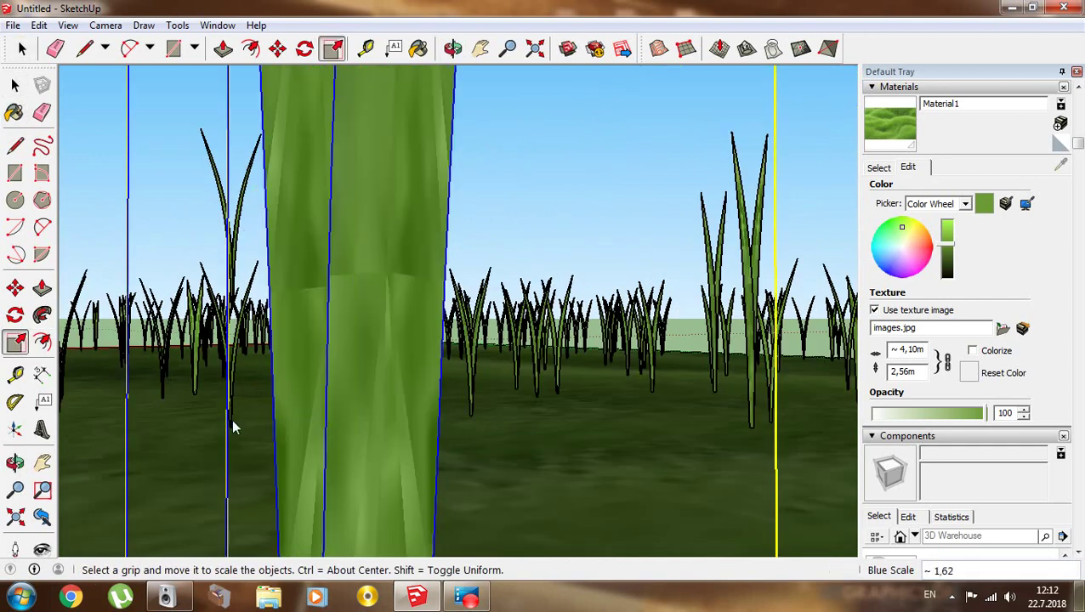
scroll(279, 392, "down", 3)
scroll(538, 385, "down", 2)
scroll(537, 385, "up", 1)
- Stretch a selected grass blade about 1.61 times taller
key("b")
key("space")
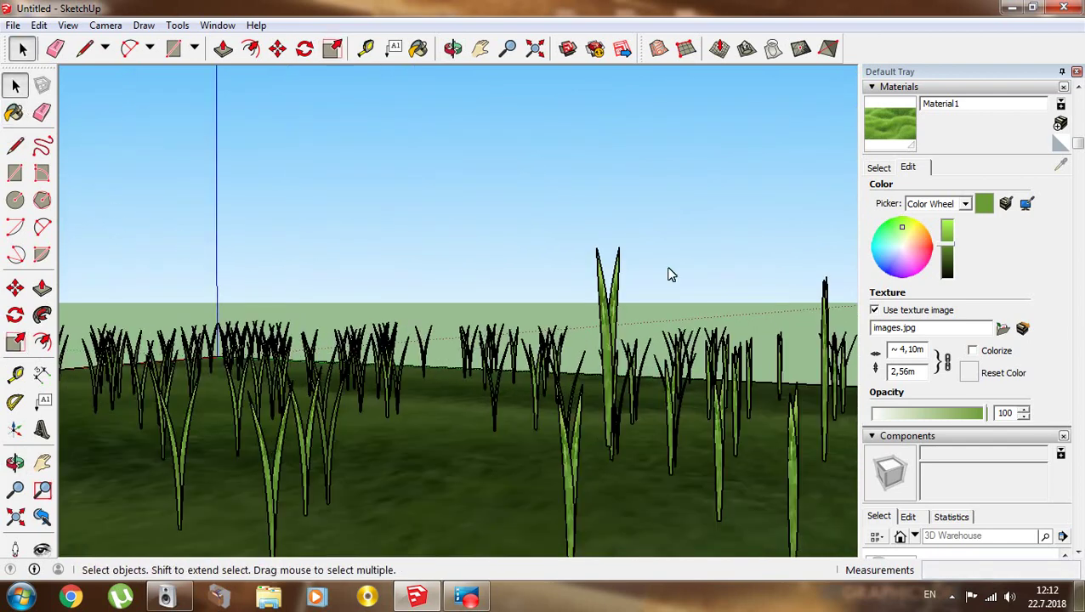
left_click(608, 354)
left_click(14, 342)
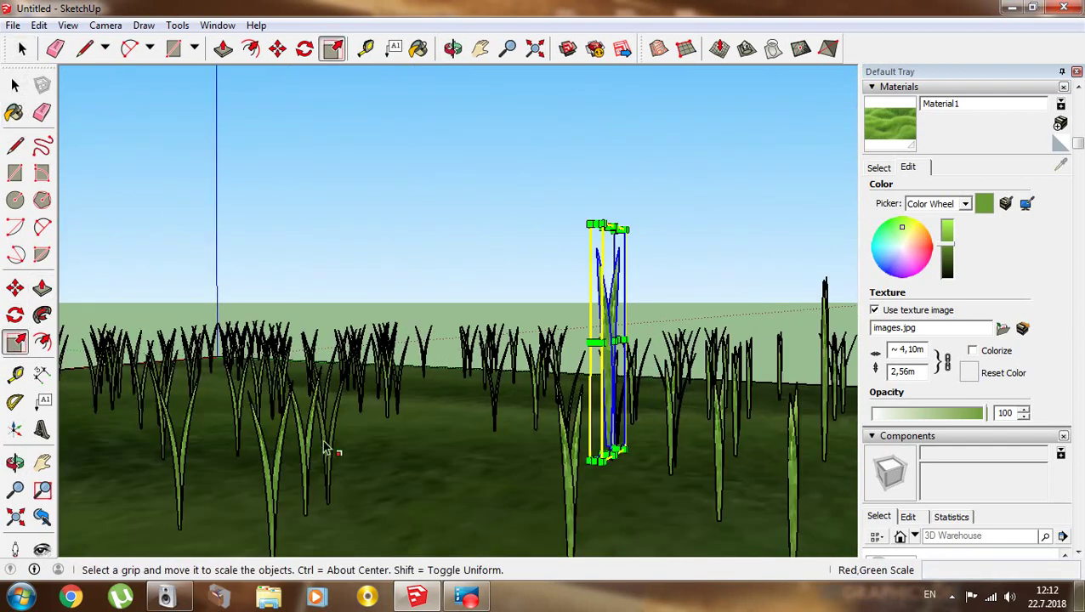
scroll(627, 462, "up", 1)
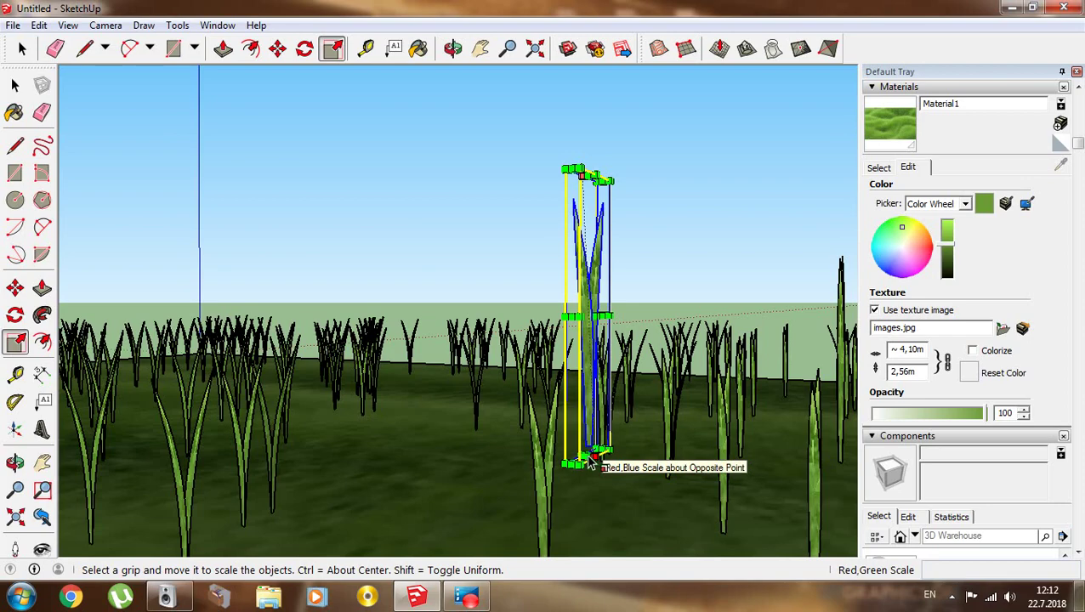
scroll(589, 459, "up", 5)
left_click_drag(589, 453, 109, 429)
scroll(592, 459, "down", 5)
middle_click_drag(593, 459, 610, 419)
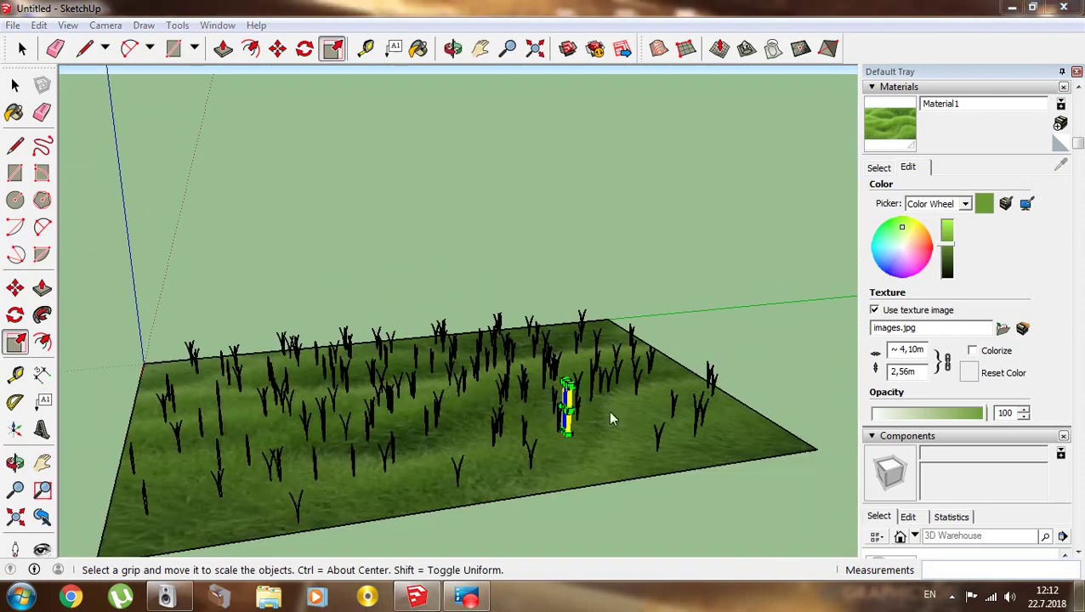
- Rescale another blade's height, first to about 0.67, then to about 1.24 times taller
key("space")
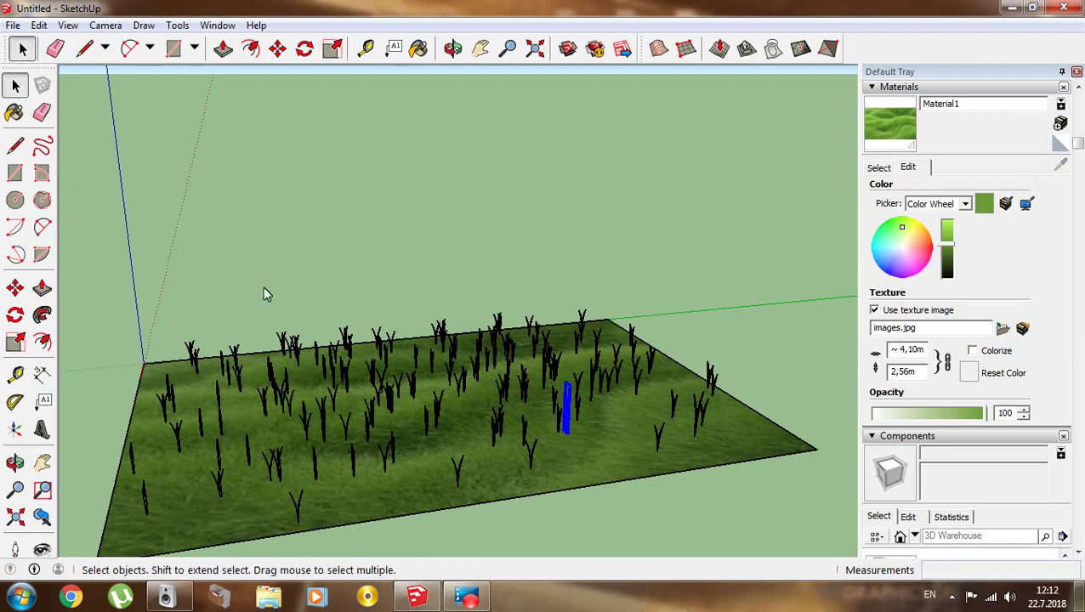
middle_click_drag(262, 294, 365, 302)
scroll(412, 514, "up", 3)
scroll(346, 500, "up", 2)
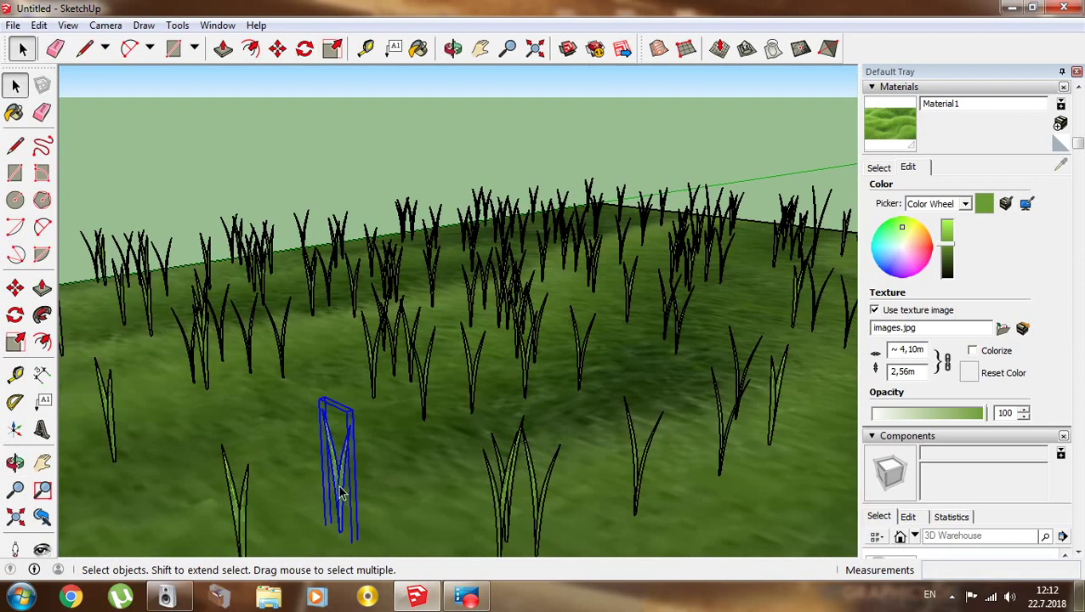
key("s")
middle_click_drag(323, 378, 391, 380)
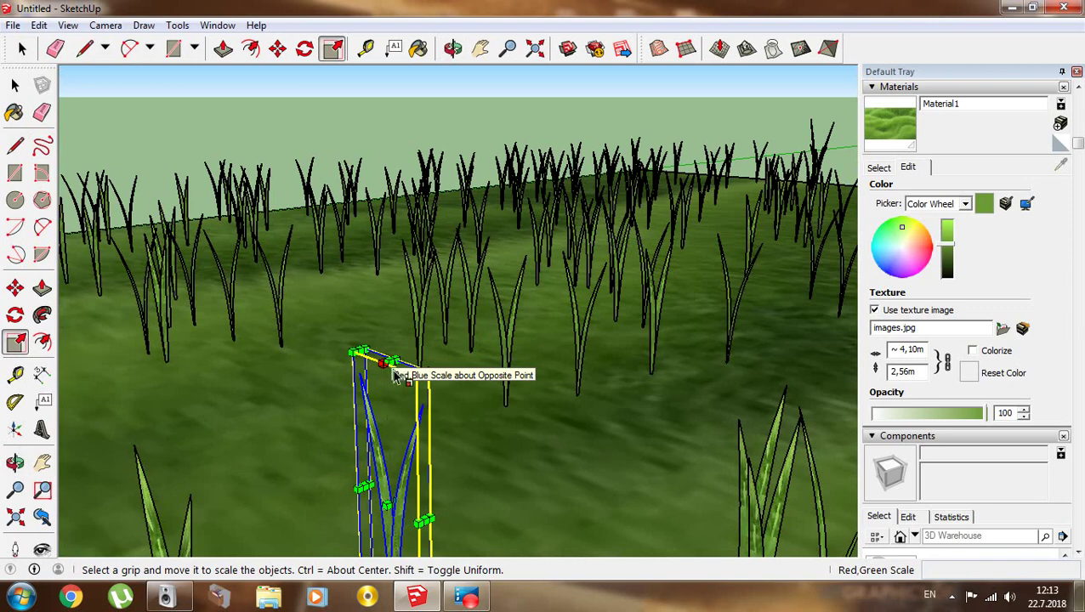
mouse_move(391, 362)
left_mouse_down()
mouse_move(430, 285)
mouse_move(387, 290)
left_mouse_up()
middle_click_drag(386, 291, 510, 412)
- Bring the view down low among the grass blades
middle_click_drag(466, 382, 474, 389)
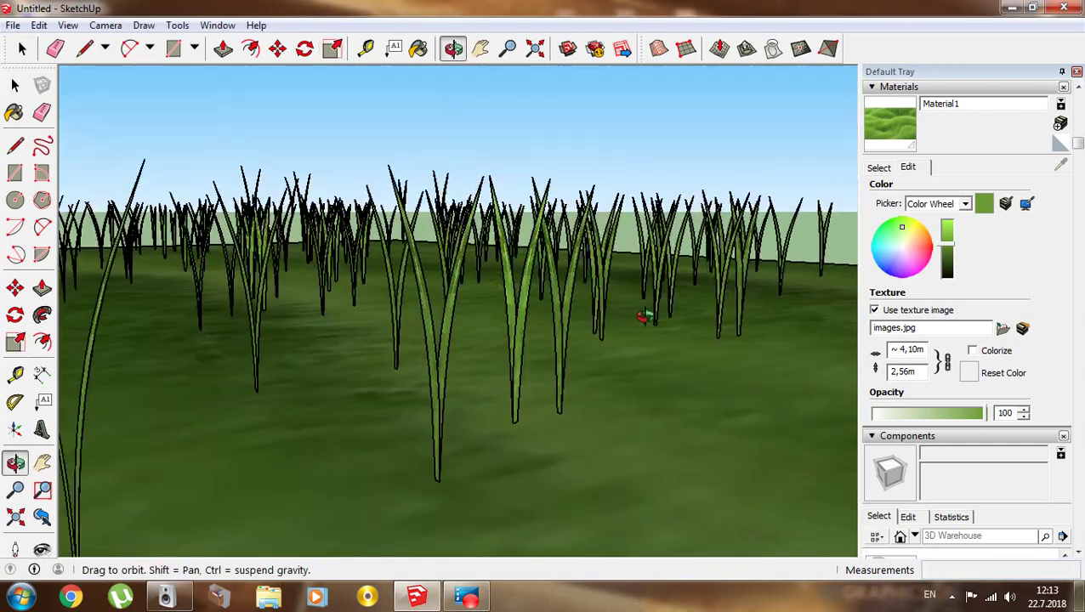
scroll(480, 374, "down", 5)
scroll(408, 442, "up", 3)
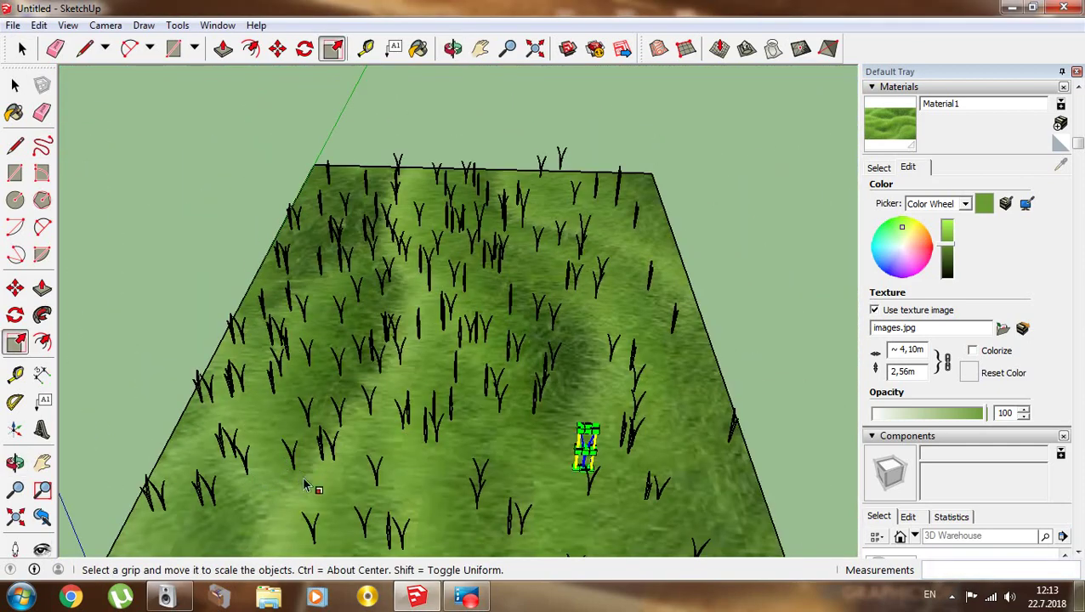
left_click(14, 85)
mouse_move(232, 375)
middle_mouse_down()
mouse_move(406, 341)
mouse_move(532, 348)
mouse_move(479, 319)
mouse_move(509, 327)
middle_mouse_up()
scroll(472, 369, "down", 5)
- Select four grass clumps and copy them with Edit > Copy
scroll(426, 379, "up", 2)
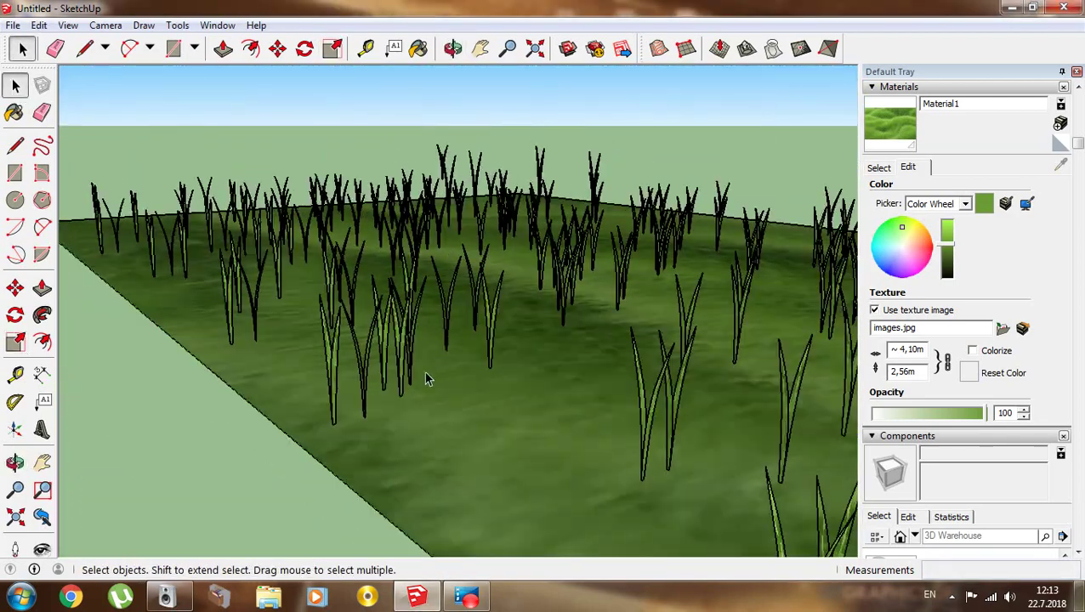
scroll(426, 379, "up", 2)
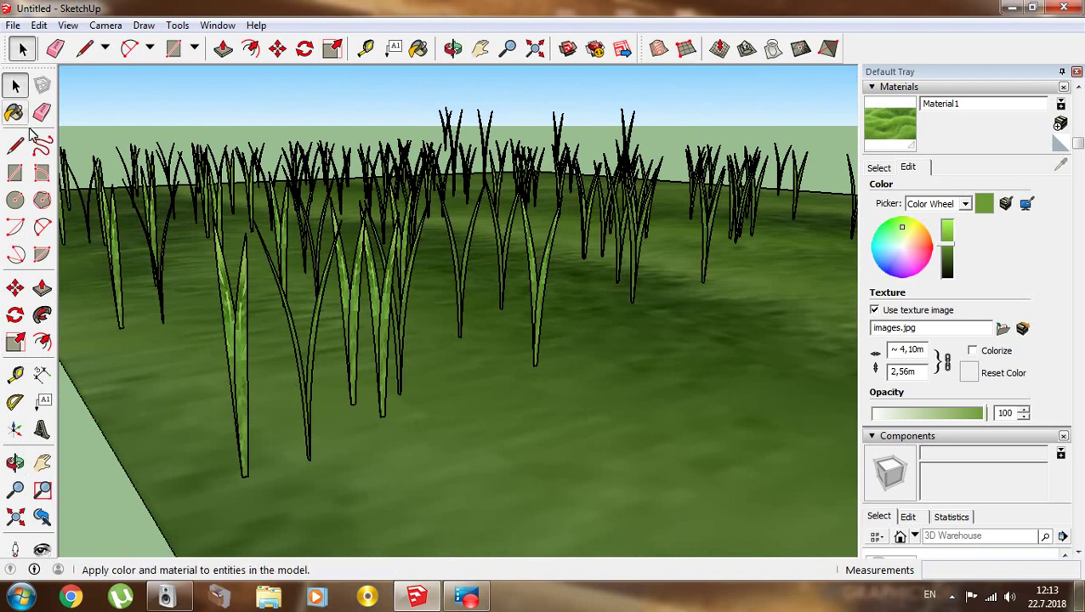
left_click(243, 374)
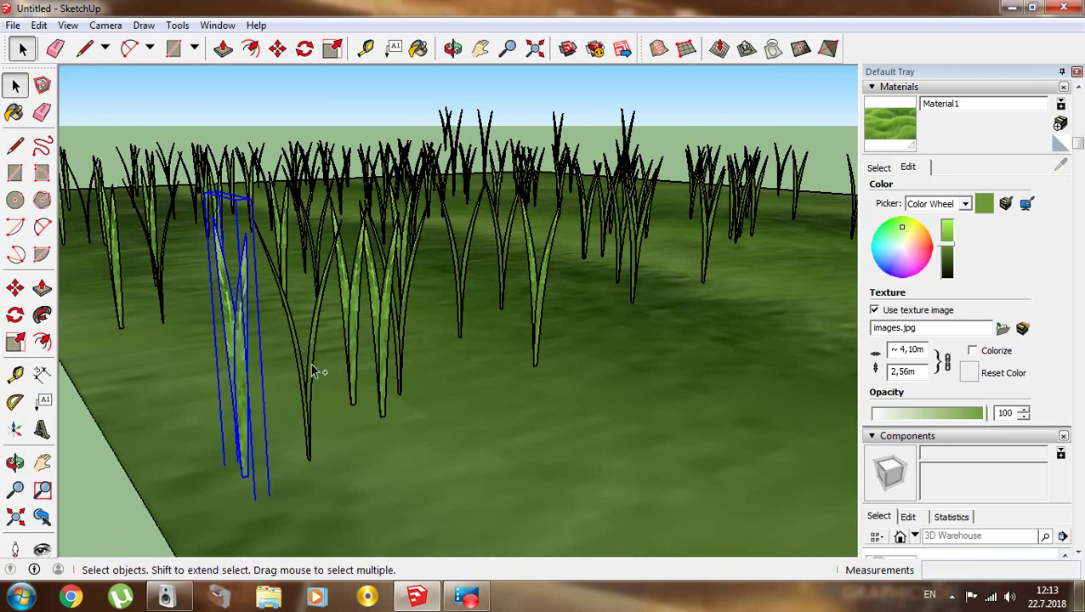
left_click(314, 365, "shift")
left_click(508, 279, "shift")
left_click(536, 293, "shift")
left_click(39, 26)
left_click(92, 114)
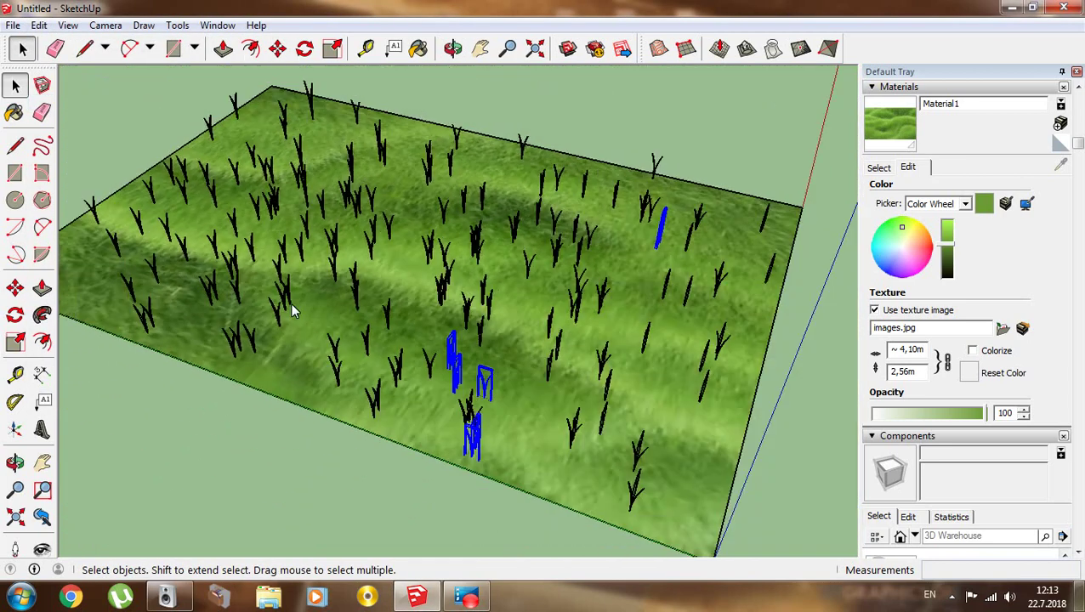
- Paste four copies of the clumps at different spots across the ground
key("ctrl+v")
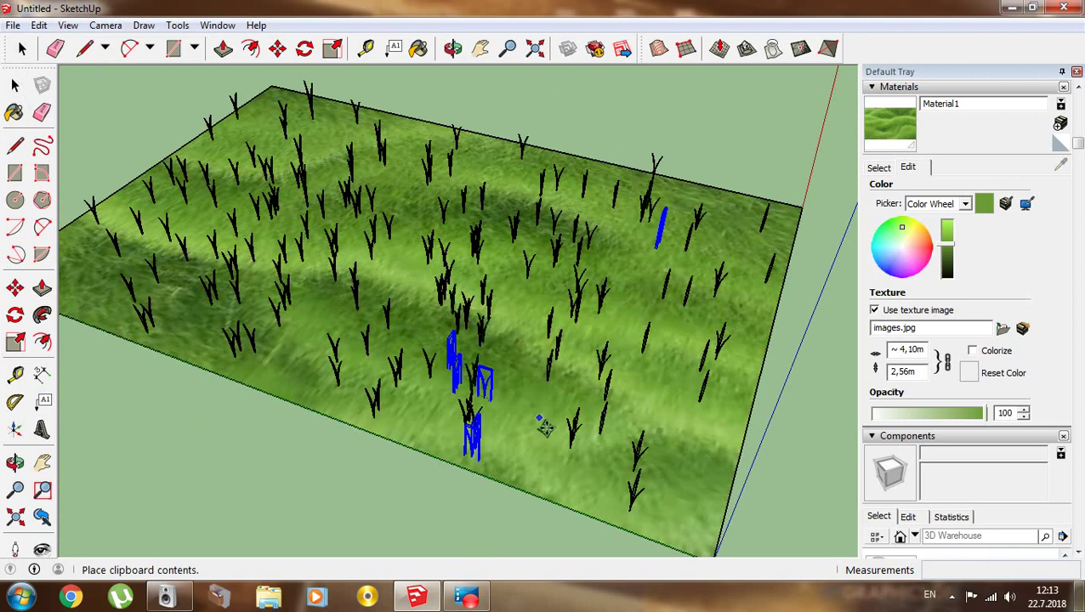
left_click(585, 479)
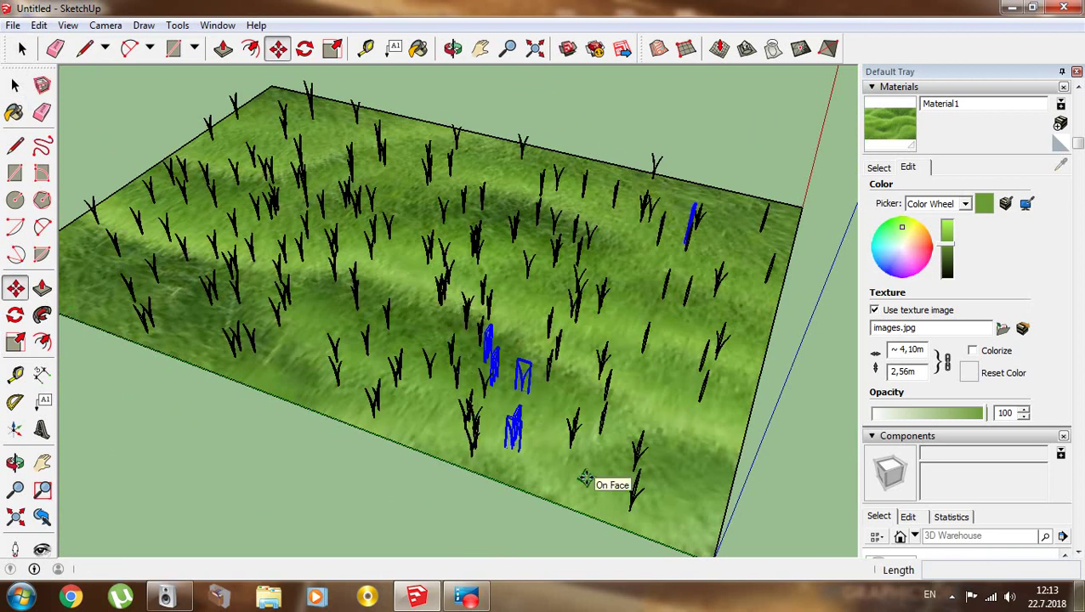
left_click(374, 401)
key("ctrl+v")
left_click(239, 320)
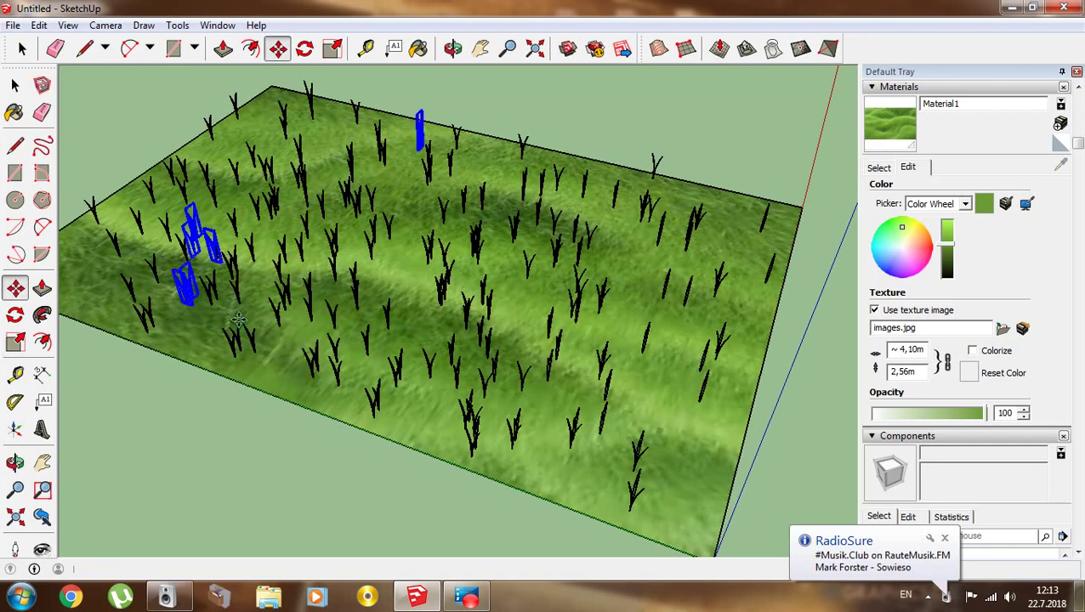
key("ctrl+v")
left_click(422, 339)
key("ctrl+v")
left_click(474, 460)
mouse_move(474, 460)
middle_mouse_down()
mouse_move(590, 287)
mouse_move(89, 74)
middle_mouse_up()
key("space")
scroll(389, 292, "up", 5)
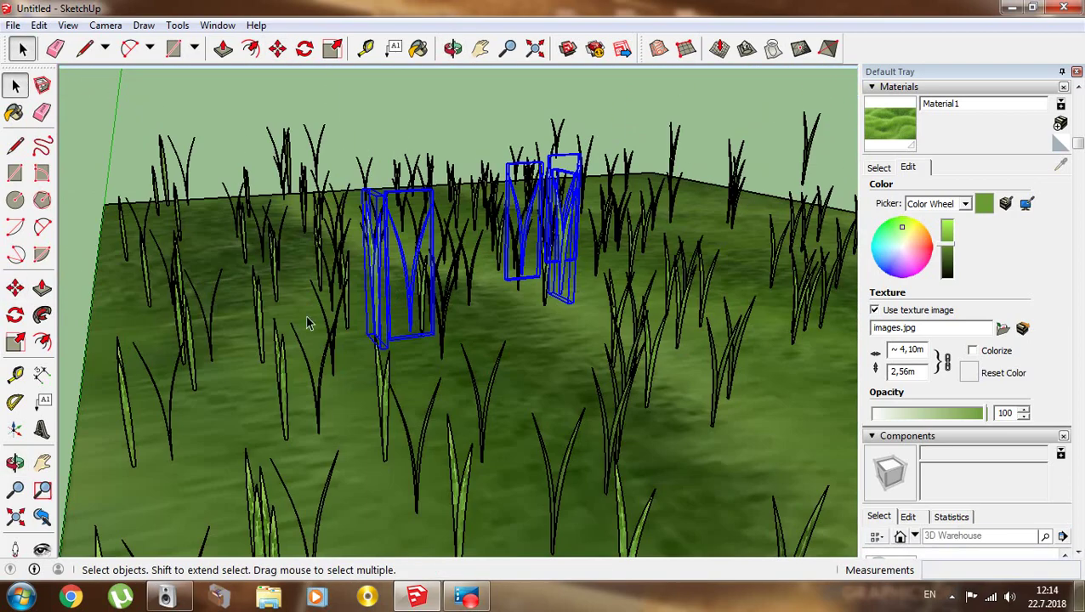
- Stretch the selected pasted clumps taller, then check them from a low front view
left_click(14, 342)
middle_click_drag(376, 386, 389, 384)
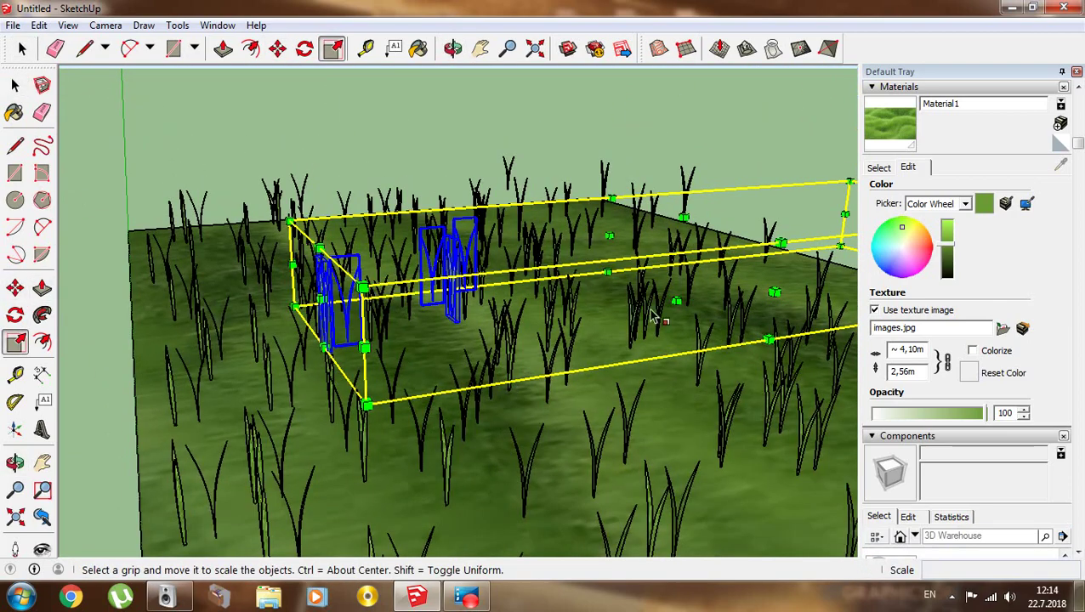
left_click_drag(653, 316, 629, 466)
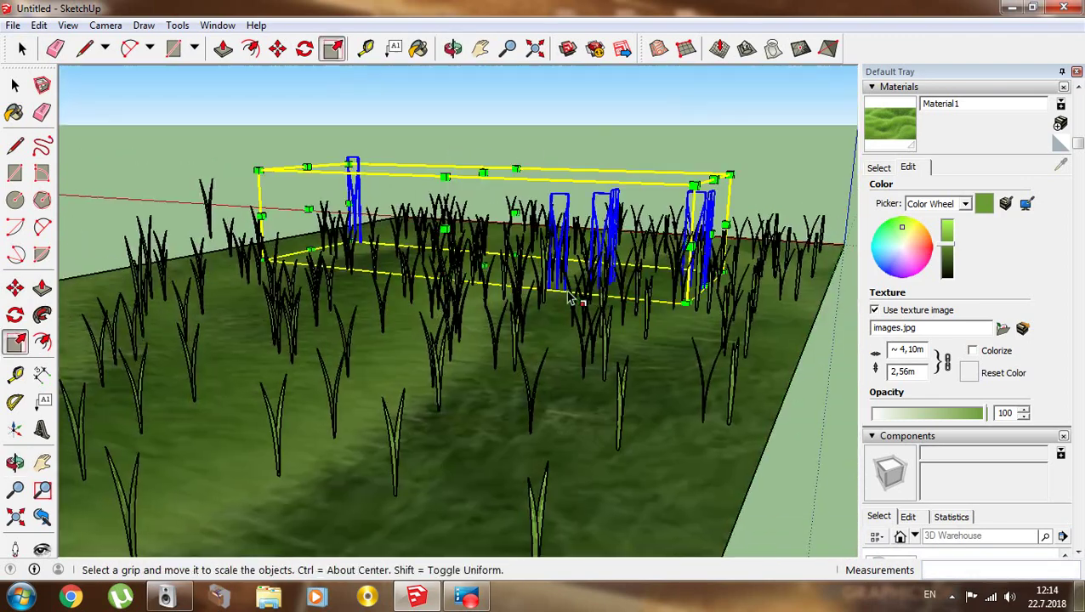
middle_click_drag(362, 350, 63, 190)
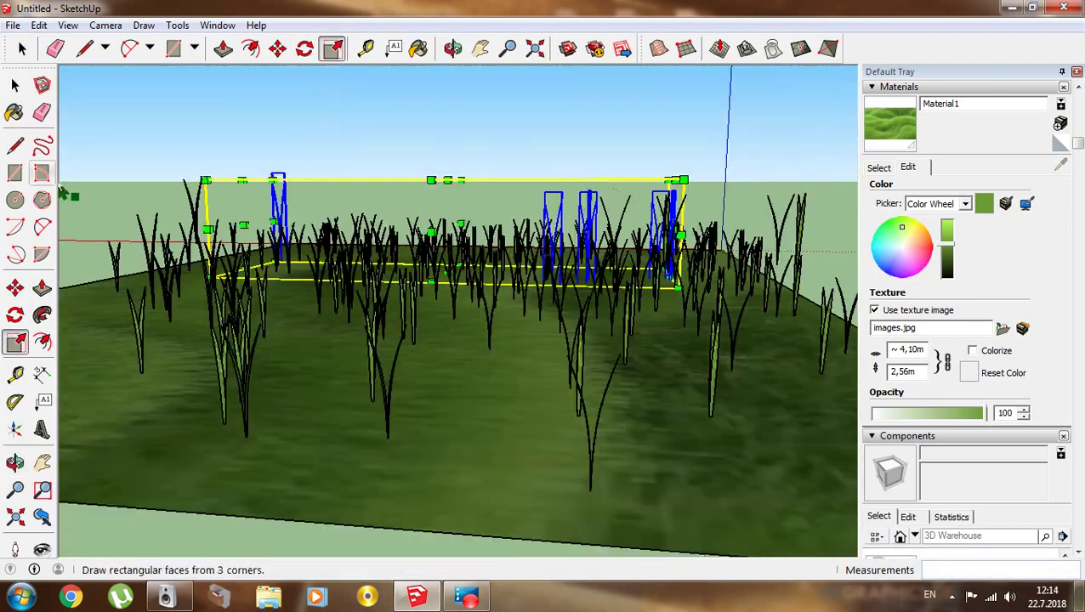
key("space")
scroll(227, 222, "up", 3)
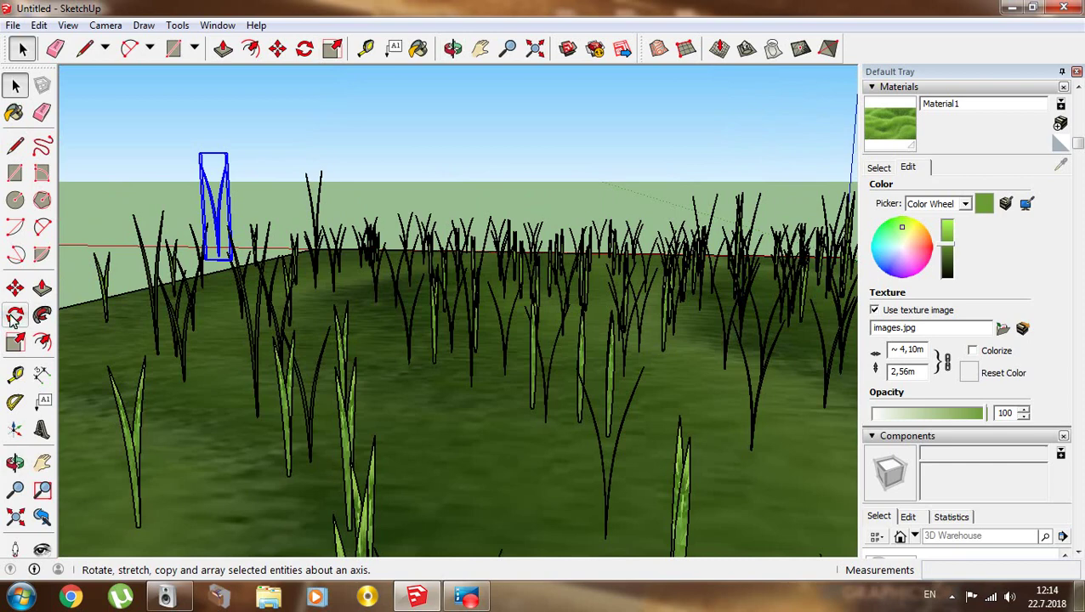
scroll(221, 327, "up", 5)
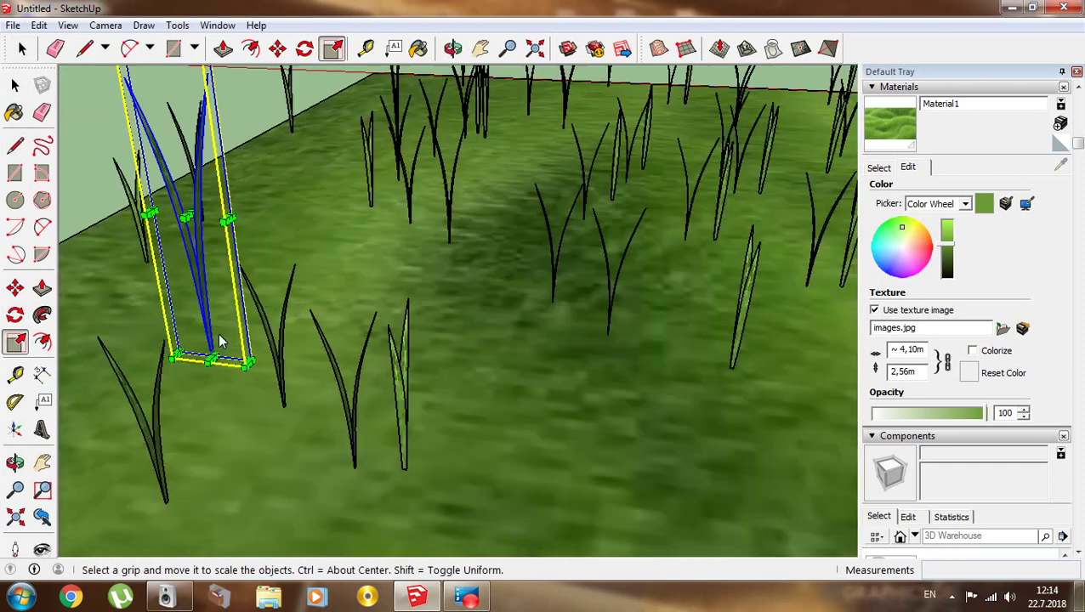
scroll(212, 362, "up", 3)
- Stretch another selected clump taller and drop the view to ground level
left_click_drag(213, 362, 242, 418)
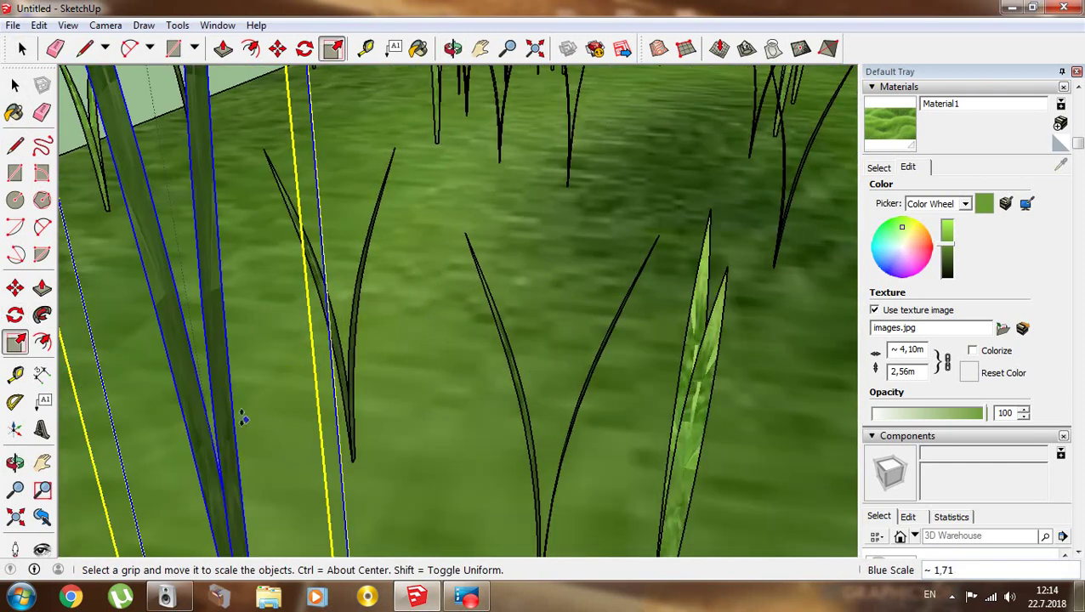
scroll(347, 459, "down", 5)
scroll(538, 371, "down", 3)
mouse_move(538, 372)
middle_mouse_down()
mouse_move(653, 240)
mouse_move(353, 241)
middle_mouse_up()
scroll(348, 248, "up", 2)
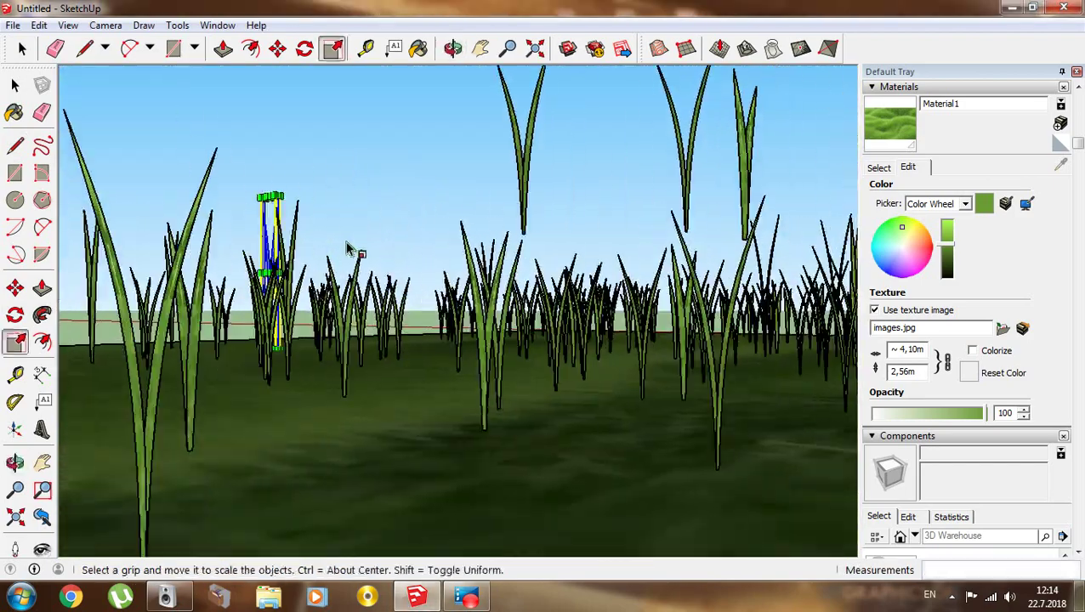
middle_click_drag(752, 162, 456, 271)
scroll(461, 255, "up", 2)
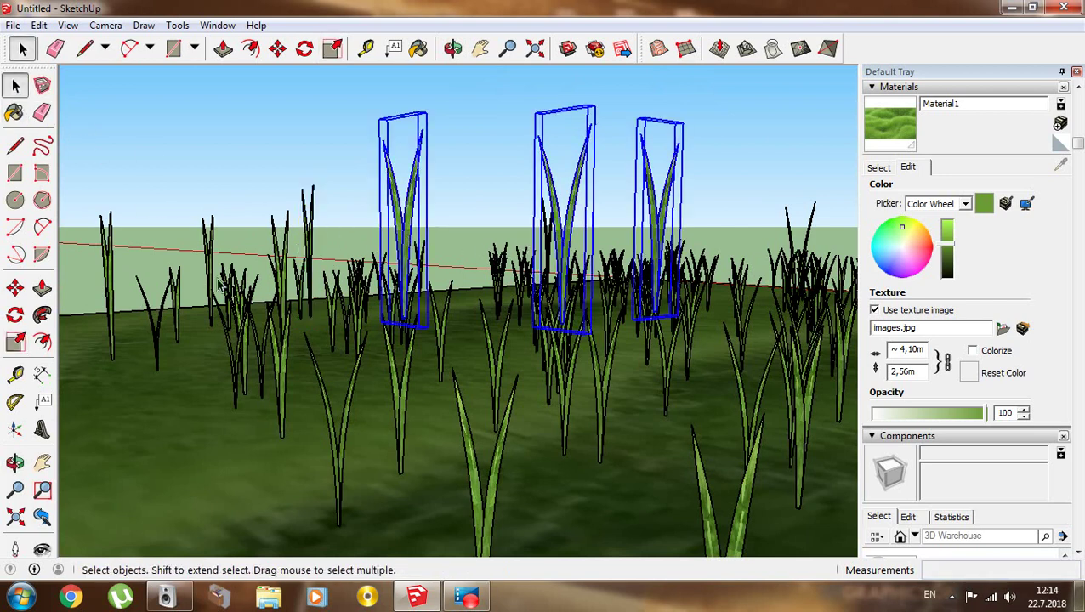
- Stretch three selected clumps to about twice their height
left_click(16, 340)
left_click_drag(538, 316, 540, 485)
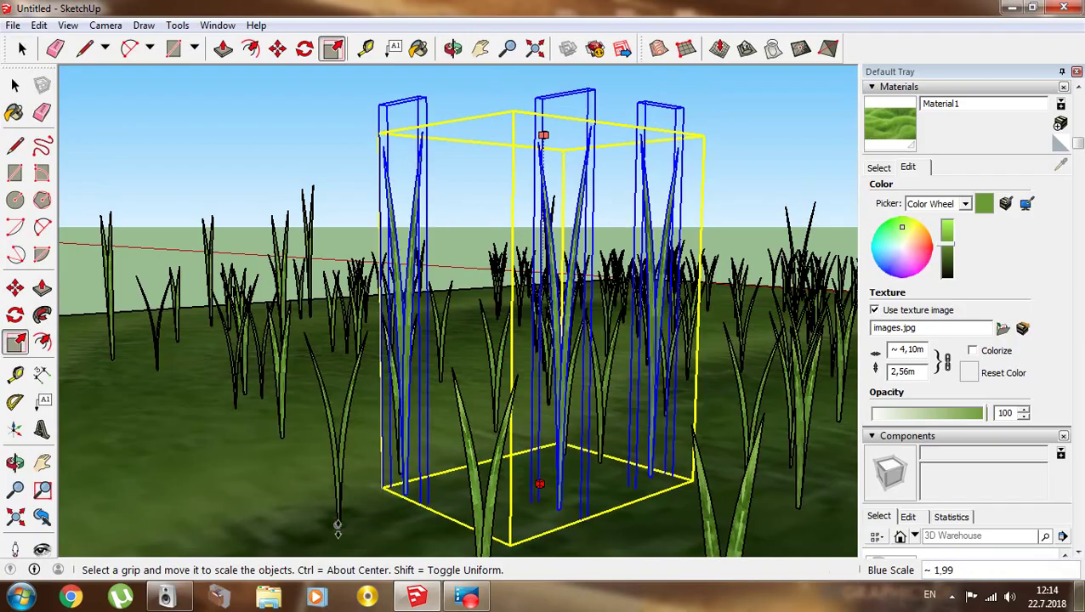
mouse_move(346, 530)
middle_mouse_down()
mouse_move(613, 371)
mouse_move(392, 358)
mouse_move(305, 375)
mouse_move(331, 349)
mouse_move(263, 344)
middle_mouse_up()
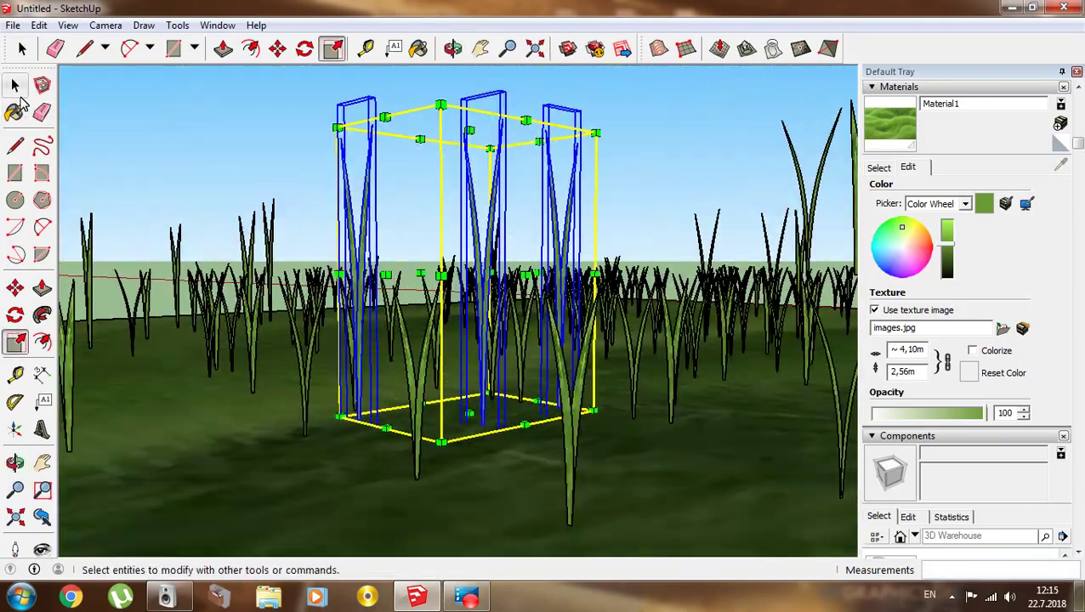
left_click(14, 85)
middle_click_drag(223, 252, 301, 271)
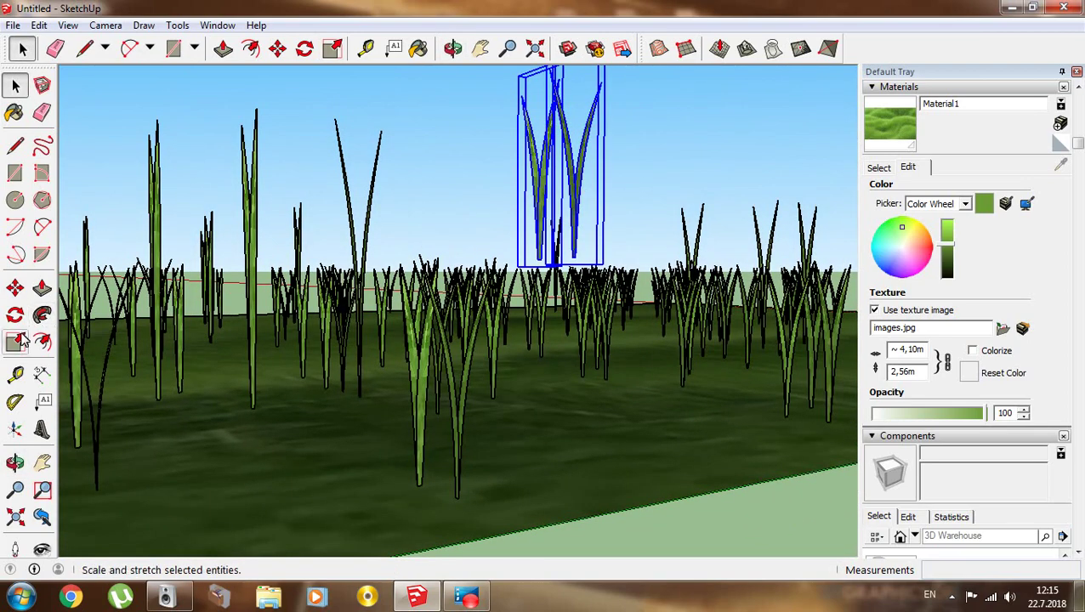
- Stretch one more clump about 1.7 times taller, then minimize SketchUp
mouse_move(545, 339)
middle_mouse_down()
mouse_move(496, 339)
mouse_move(472, 295)
middle_mouse_up()
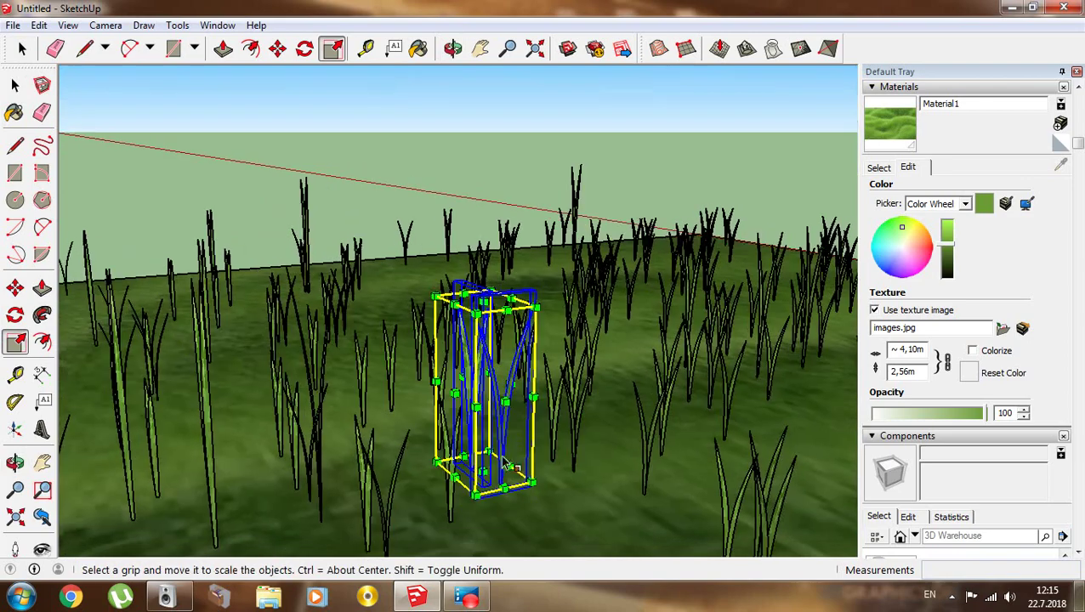
left_click_drag(471, 295, 483, 300)
left_click_drag(317, 520, 323, 510)
mouse_move(323, 510)
middle_mouse_down()
mouse_move(346, 424)
mouse_move(489, 450)
mouse_move(403, 390)
mouse_move(572, 461)
mouse_move(497, 375)
mouse_move(502, 417)
middle_mouse_up()
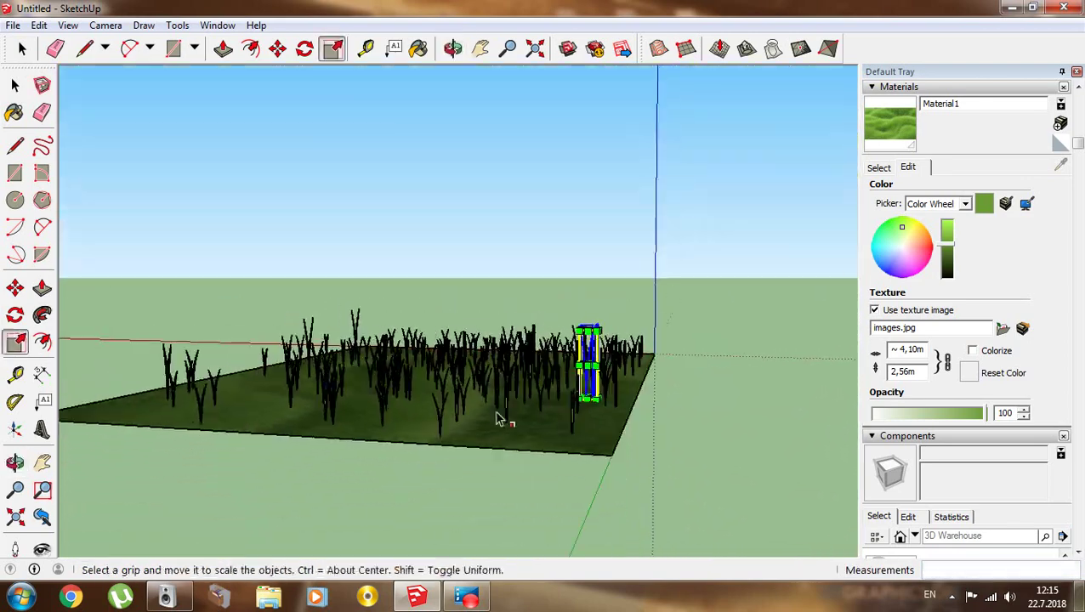
scroll(460, 346, "up", 5)
mouse_move(460, 346)
middle_mouse_down()
mouse_move(448, 303)
mouse_move(428, 307)
mouse_move(420, 327)
middle_mouse_up()
scroll(420, 327, "down", 3)
scroll(420, 327, "down", 3)
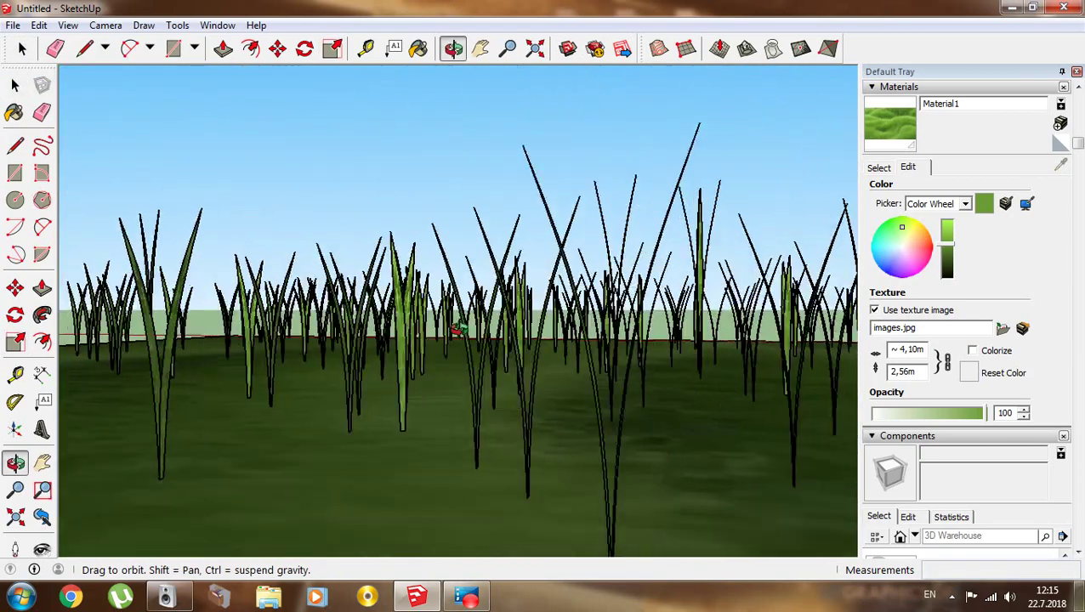
left_click(1011, 11)
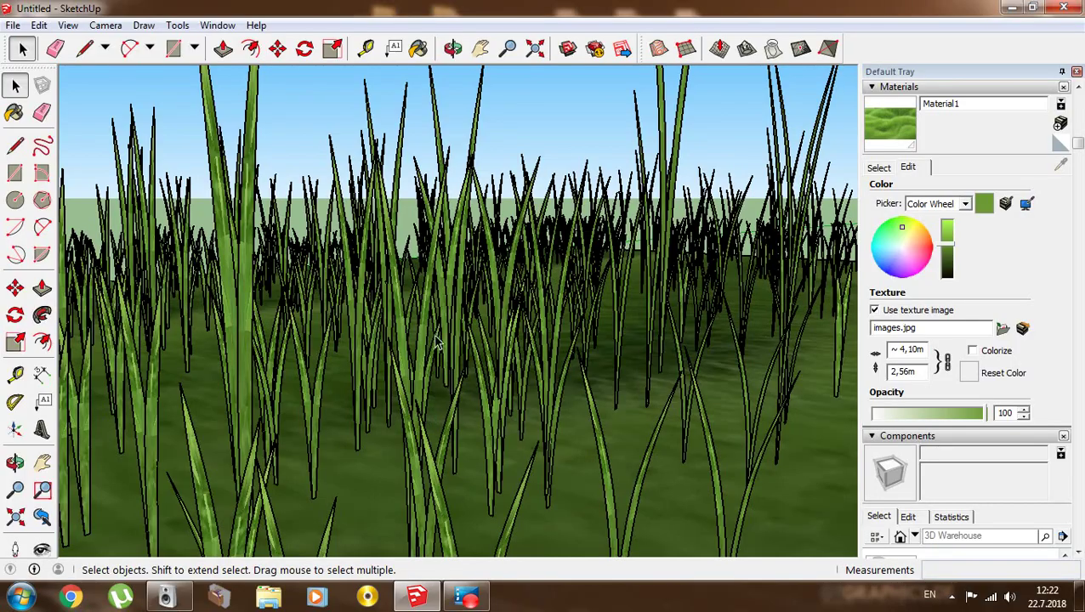
- Zoom and orbit the camera to eye level inside the dense grass field
scroll(436, 340, "down", 3)
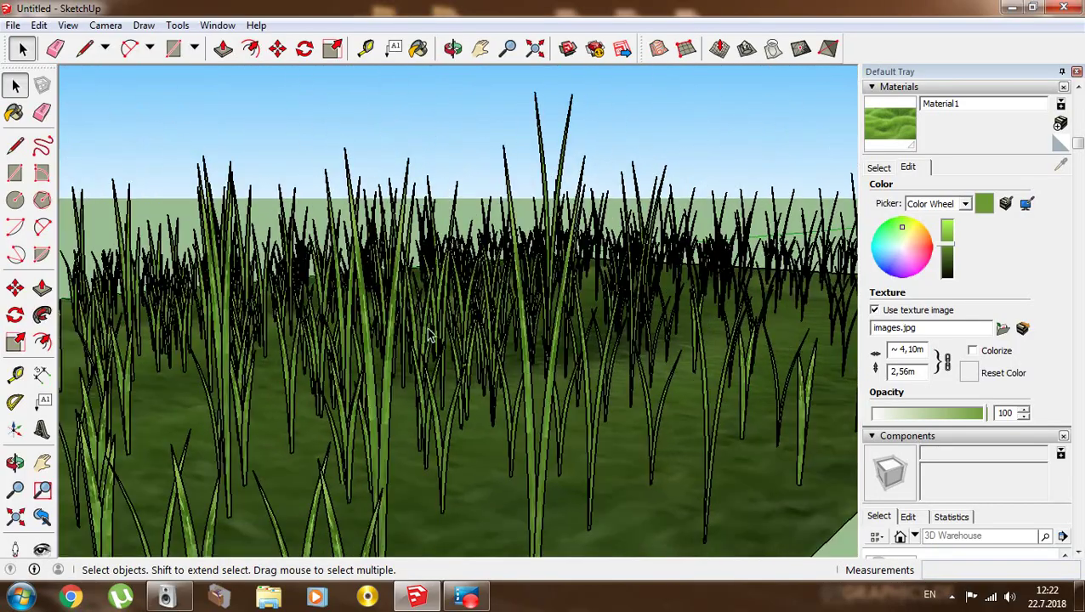
scroll(436, 340, "down", 3)
scroll(436, 340, "down", 2)
scroll(672, 359, "up", 2)
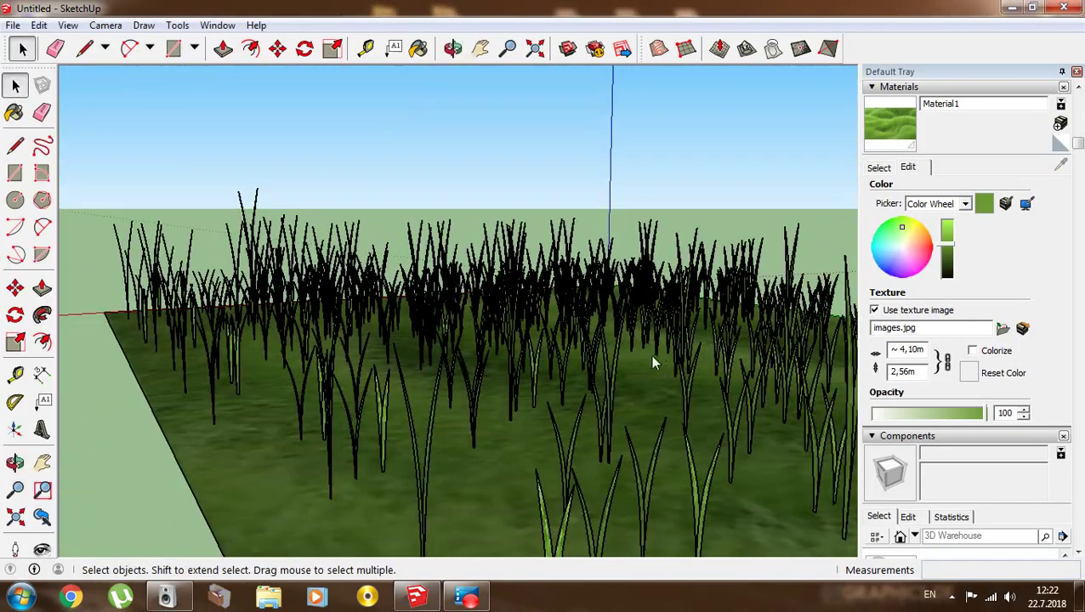
mouse_move(615, 429)
middle_mouse_down()
mouse_move(557, 334)
mouse_move(611, 329)
mouse_move(566, 326)
middle_mouse_up()
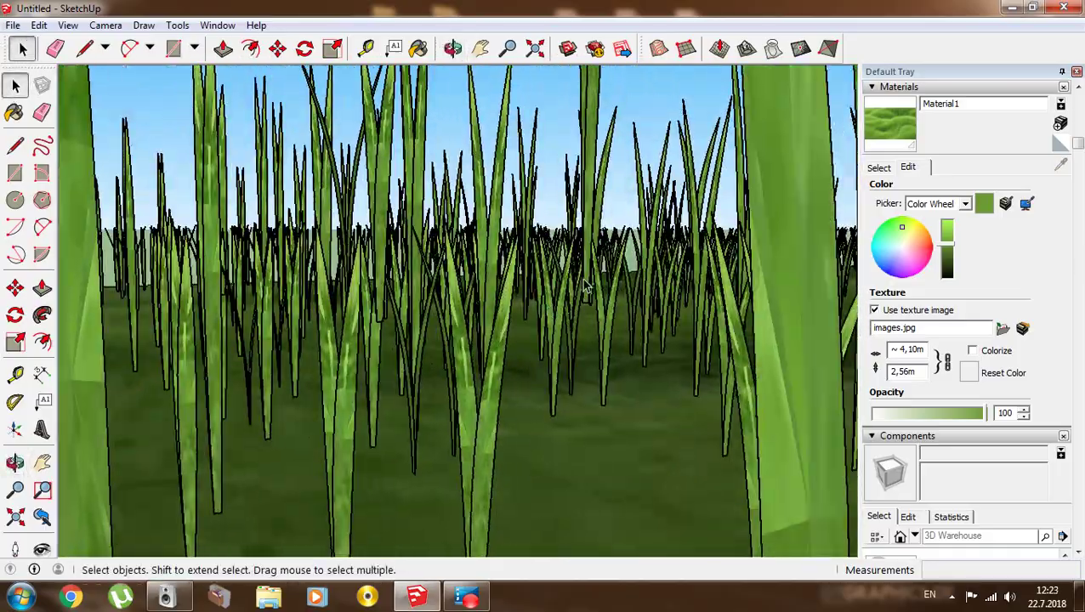